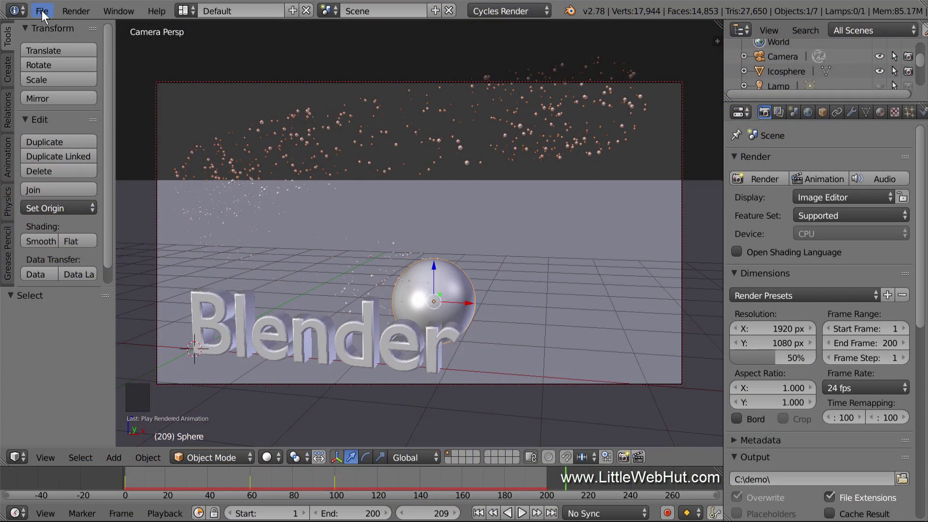
- Start a new scene from the start-up file and switch the 3D view to orthographic projection
{"action": "left_click", "coordinate": [42, 11]}
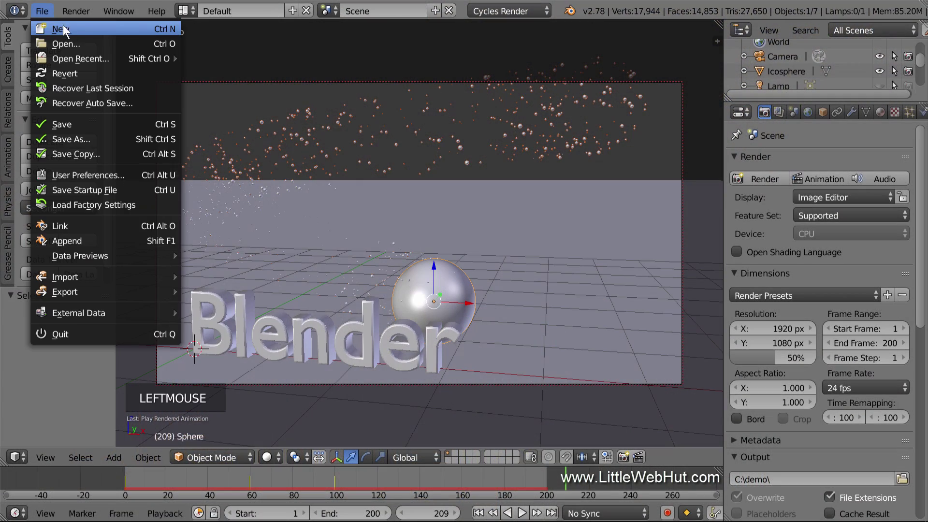
{"action": "left_click", "coordinate": [82, 28]}
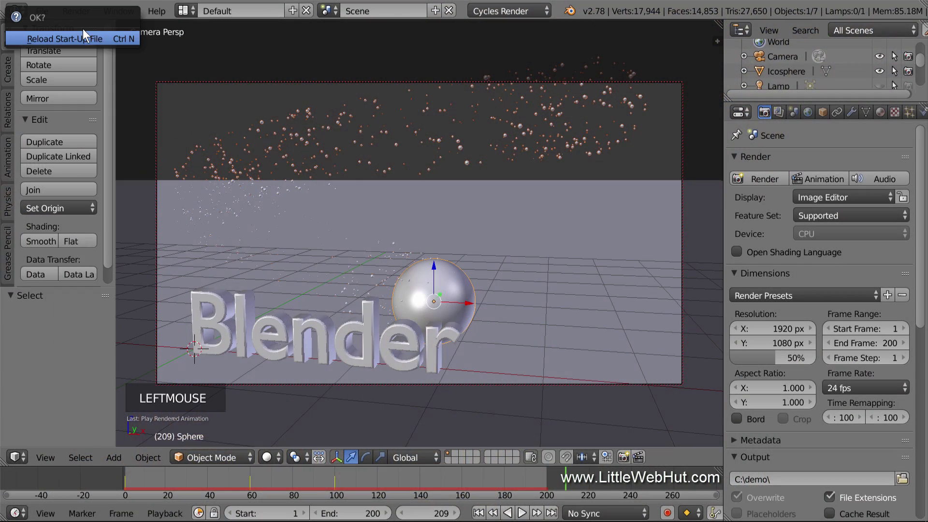
{"action": "left_click", "coordinate": [108, 38]}
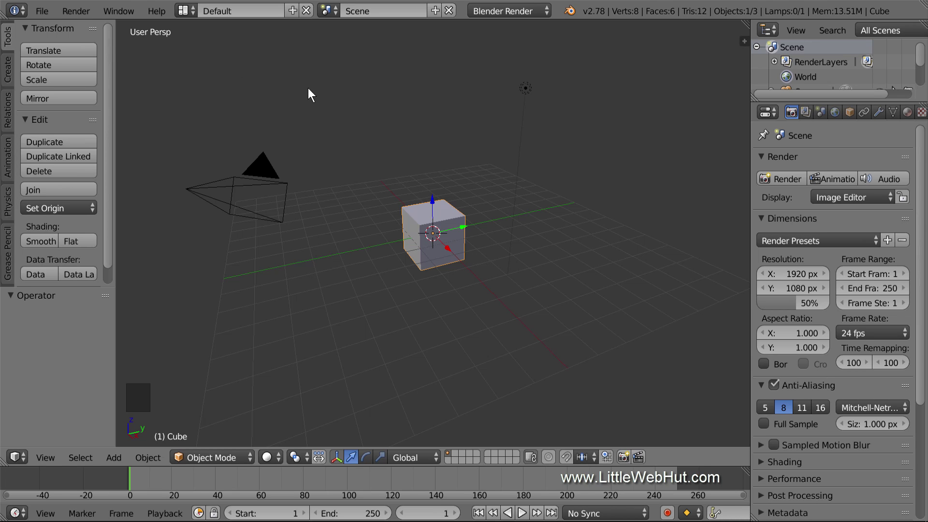
{"action": "key", "text": "KP_5"}
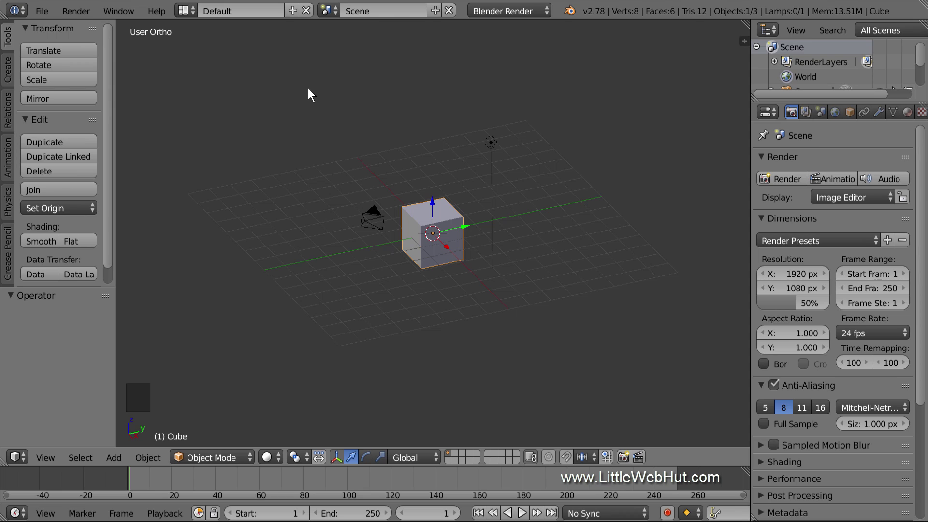
- Delete the default cube from the scene
{"action": "right_click", "coordinate": [417, 213]}
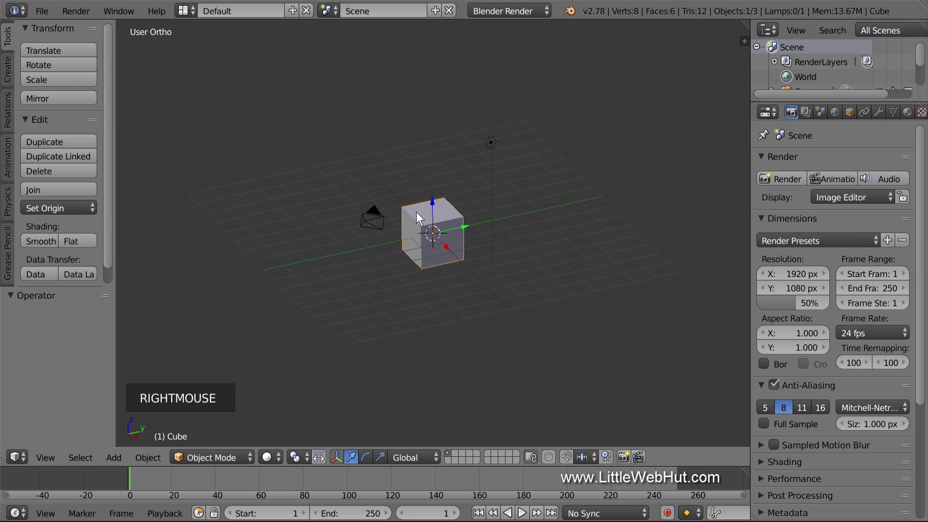
{"action": "key", "text": "x"}
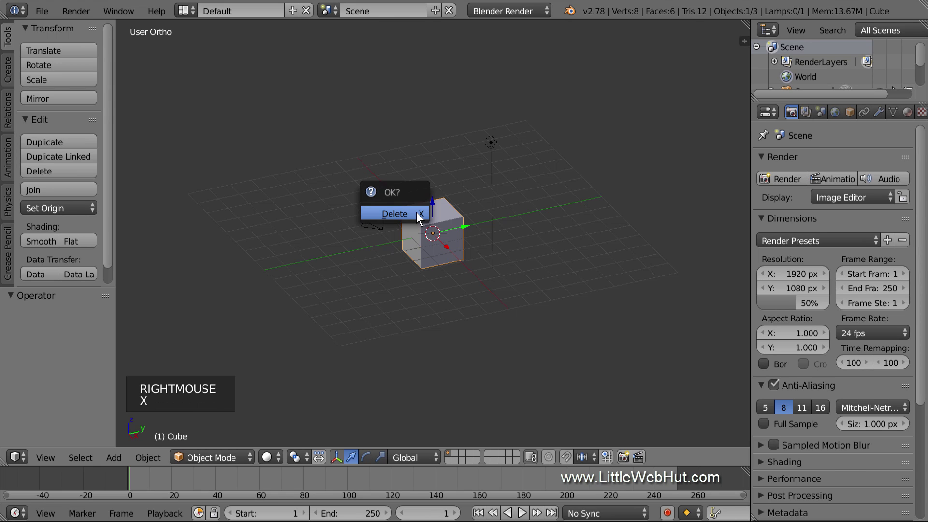
{"action": "left_click", "coordinate": [416, 214]}
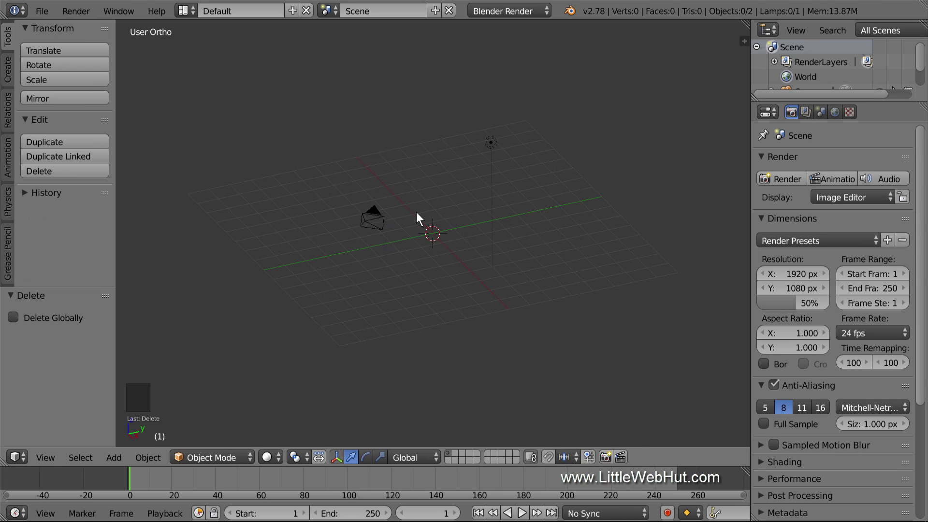
- Add a text object at the origin and rotate it 90° about the global X axis so it stands upright
{"action": "key", "text": "shift+a"}
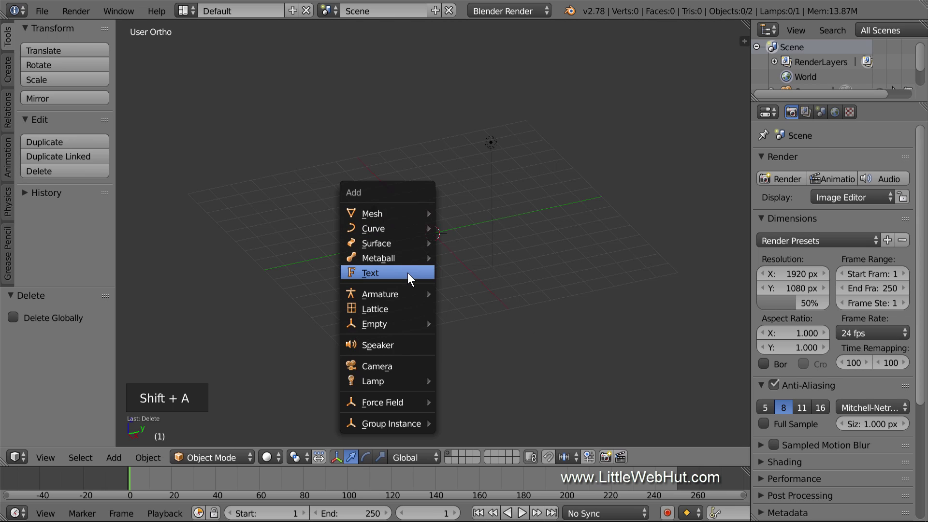
{"action": "left_click", "coordinate": [407, 274]}
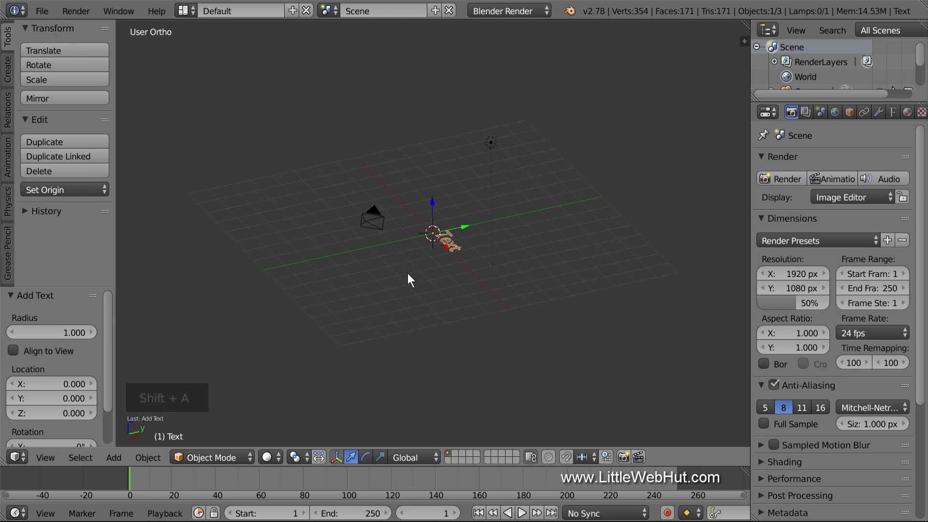
{"action": "scroll", "coordinate": [408, 274], "scroll_direction": "up", "scroll_amount": 2}
{"action": "scroll", "coordinate": [408, 274], "scroll_direction": "up", "scroll_amount": 7}
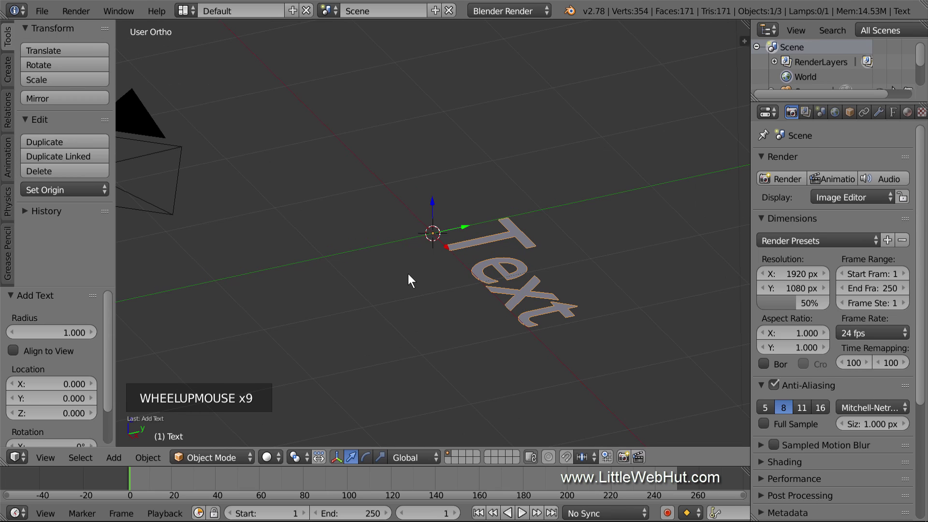
{"action": "key", "text": "r"}
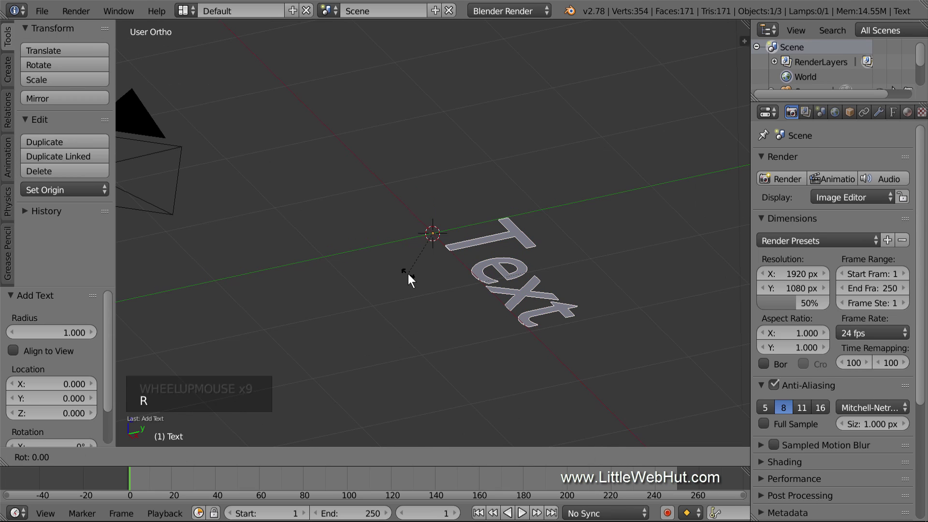
{"action": "type", "text": "x90"}
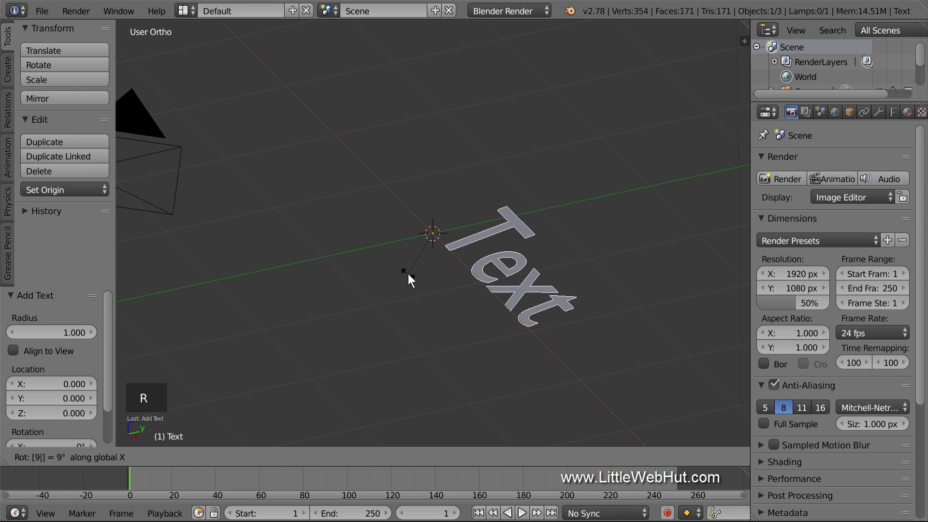
{"action": "key", "text": "Return"}
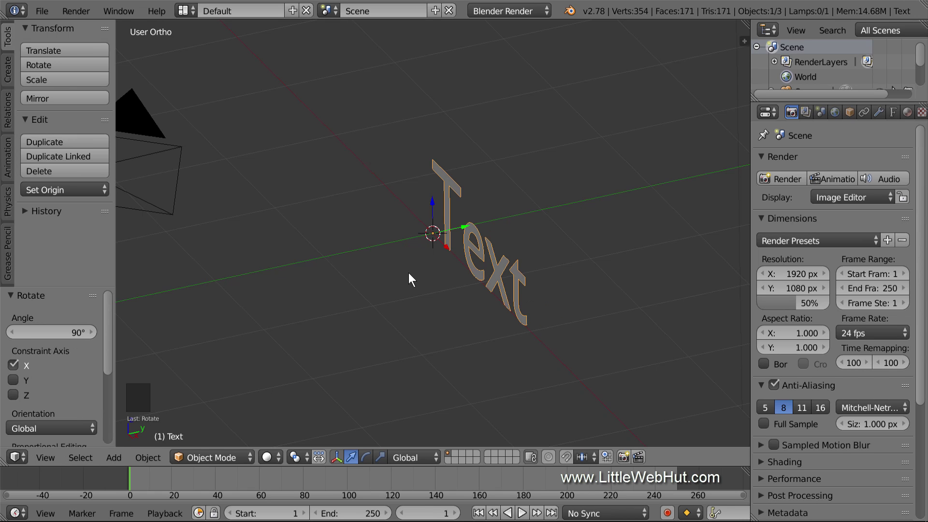
- Replace the text object's default wording with "Blender" and return to Object Mode
{"action": "key", "text": "Tab"}
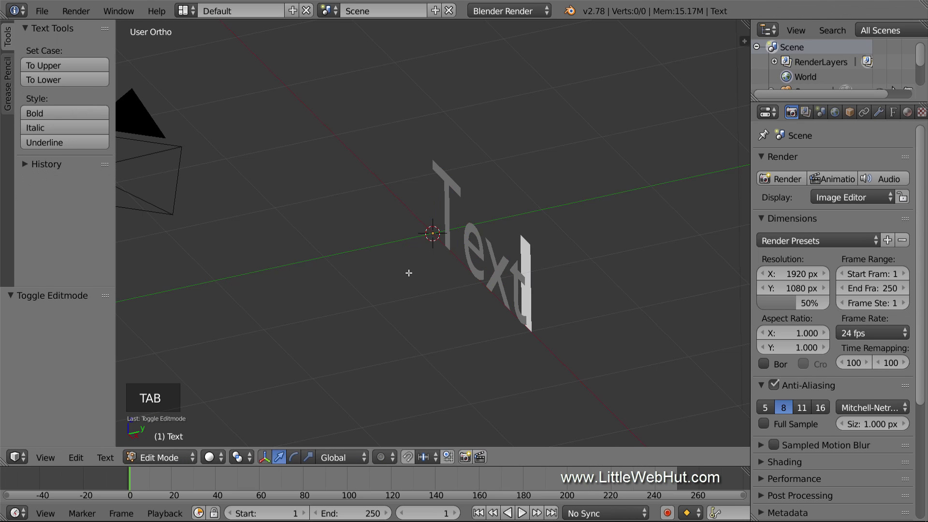
{"action": "key", "text": "BackSpace"}
{"action": "key", "text": "BackSpace"}
{"action": "key", "text": "BackSpace"}
{"action": "key", "text": "BackSpace"}
{"action": "key", "text": "BackSpace"}
{"action": "key", "text": "BackSpace"}
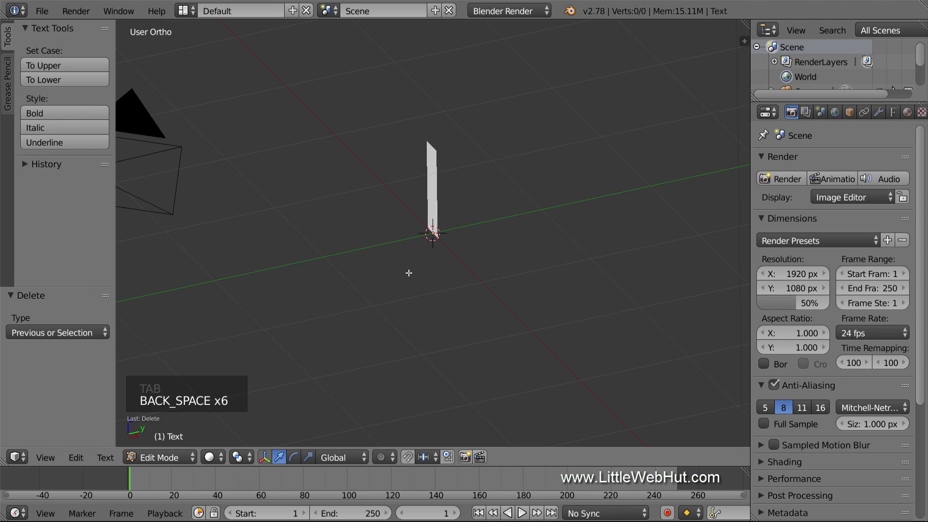
{"action": "type", "text": "Blender"}
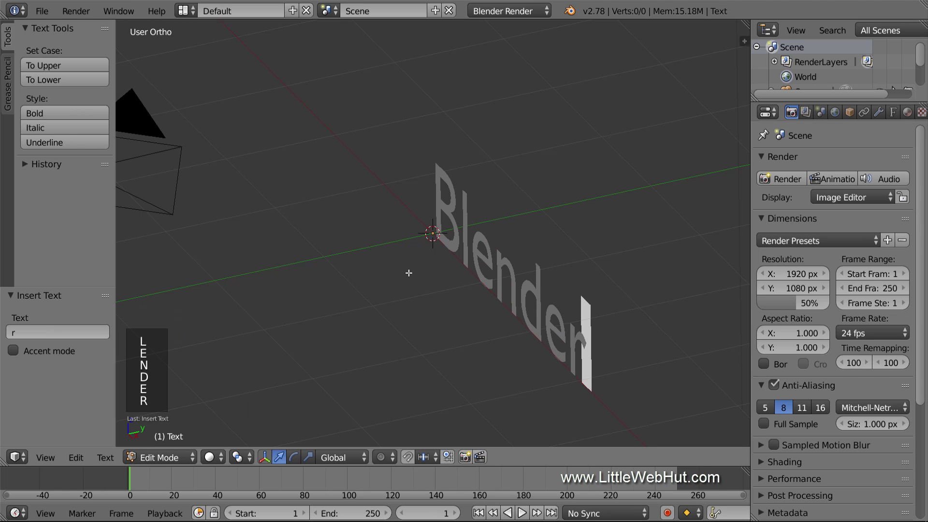
{"action": "key", "text": "Tab"}
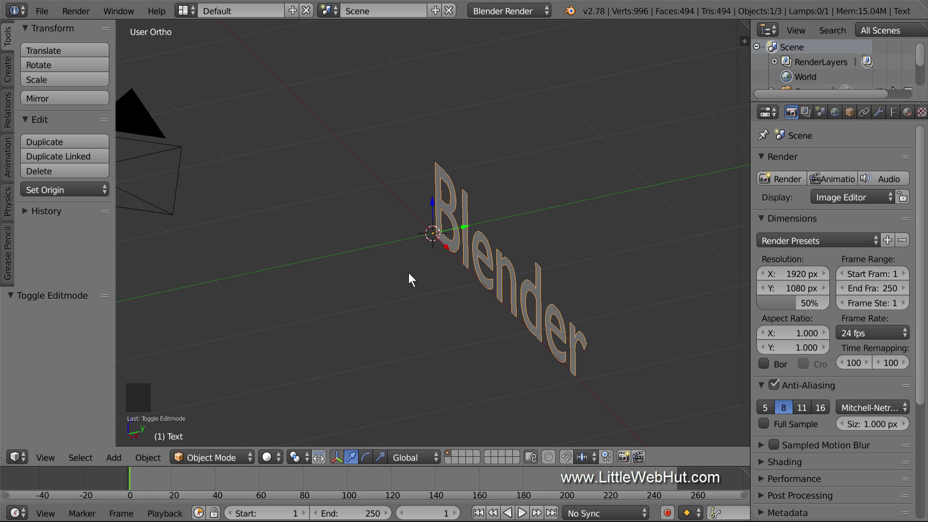
- Give the Blender text an extrusion of 0.1 and a bevel depth of 0.02
{"action": "middle_click_drag", "start_coordinate": [341, 337], "coordinate": [400, 320]}
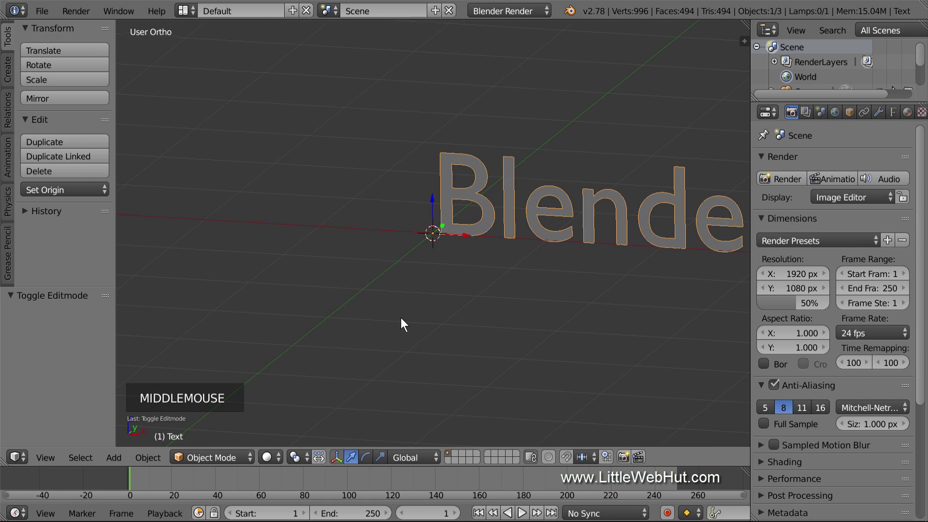
{"action": "middle_click_drag", "start_coordinate": [517, 306], "coordinate": [340, 344], "text": "shift"}
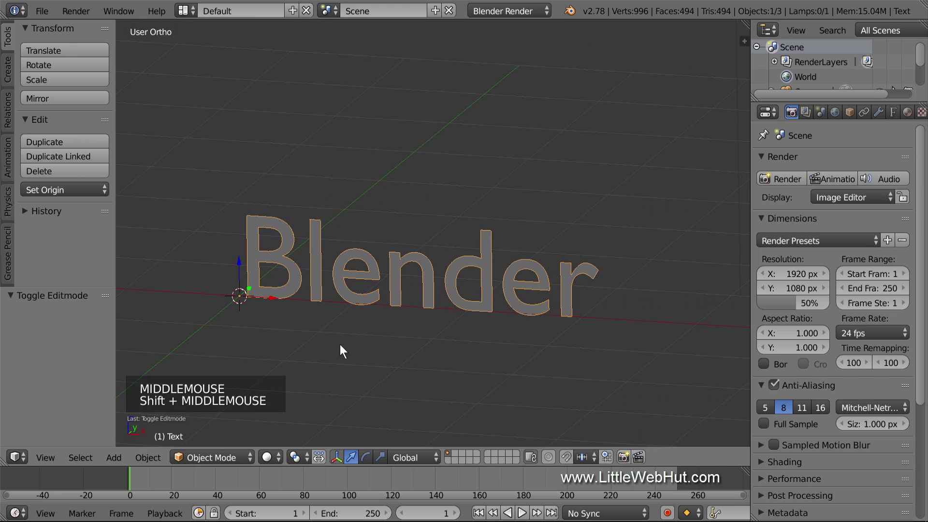
{"action": "scroll", "coordinate": [395, 352], "scroll_direction": "up", "scroll_amount": 2}
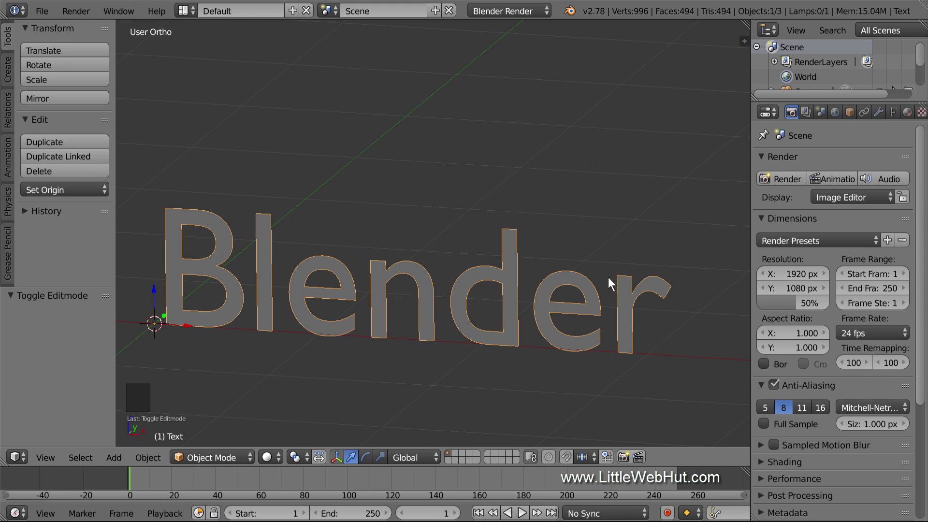
{"action": "left_click", "coordinate": [892, 113]}
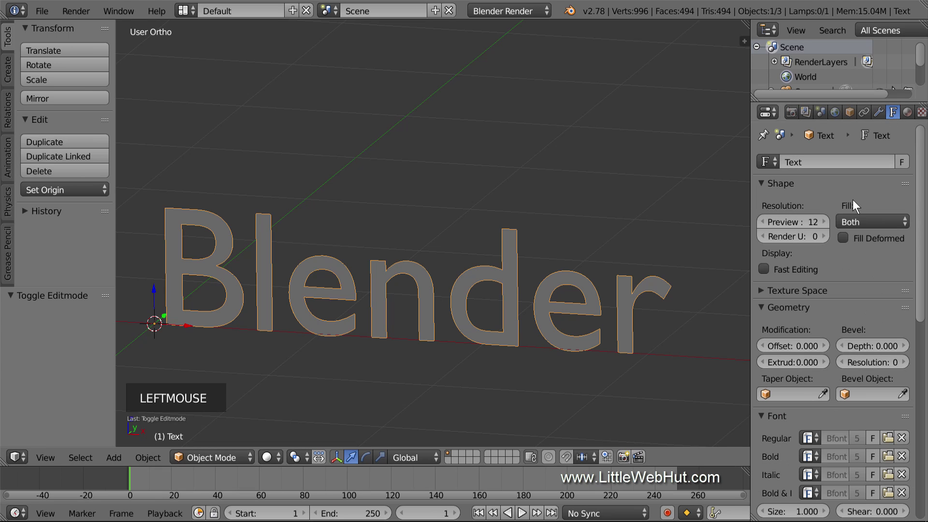
{"action": "double_click", "coordinate": [806, 361]}
{"action": "type", "text": ".1"}
{"action": "key", "text": "Return"}
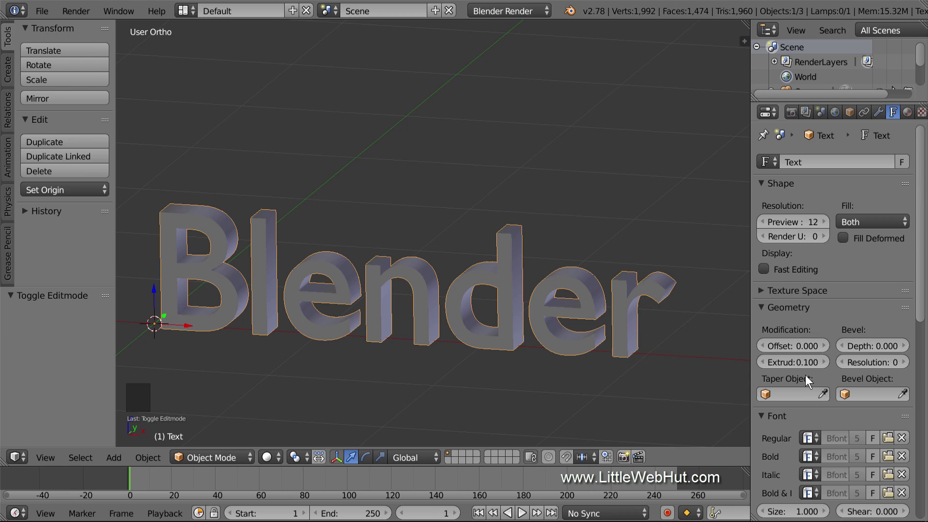
{"action": "left_click", "coordinate": [868, 341]}
{"action": "type", "text": ".02"}
{"action": "left_click", "coordinate": [876, 305]}
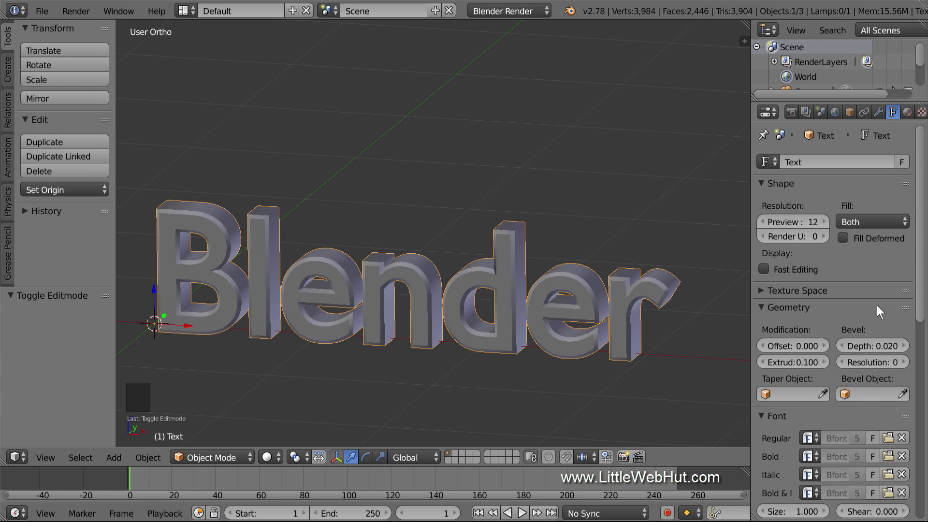
- Create a new material on the text and switch the render engine to Cycles Render
{"action": "left_click", "coordinate": [907, 112]}
{"action": "double_click", "coordinate": [854, 210]}
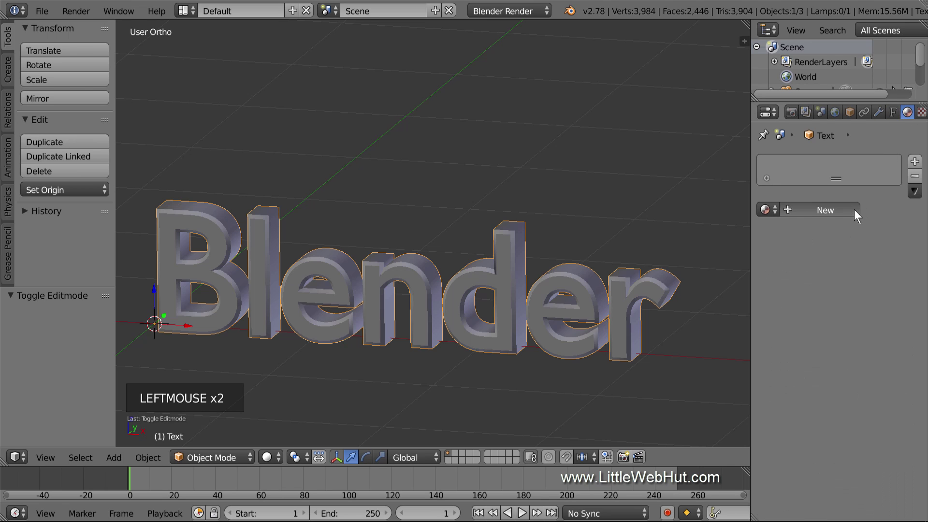
{"action": "left_click", "coordinate": [537, 9]}
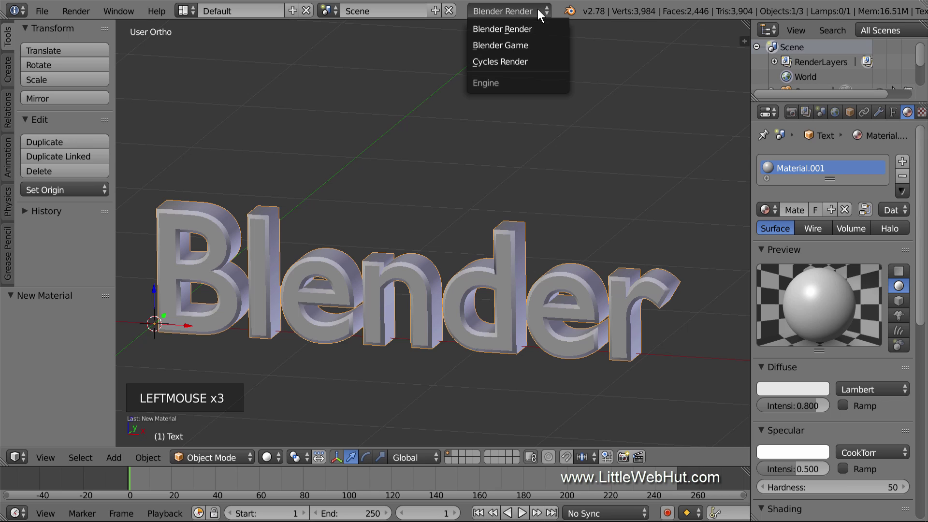
{"action": "left_click", "coordinate": [539, 63]}
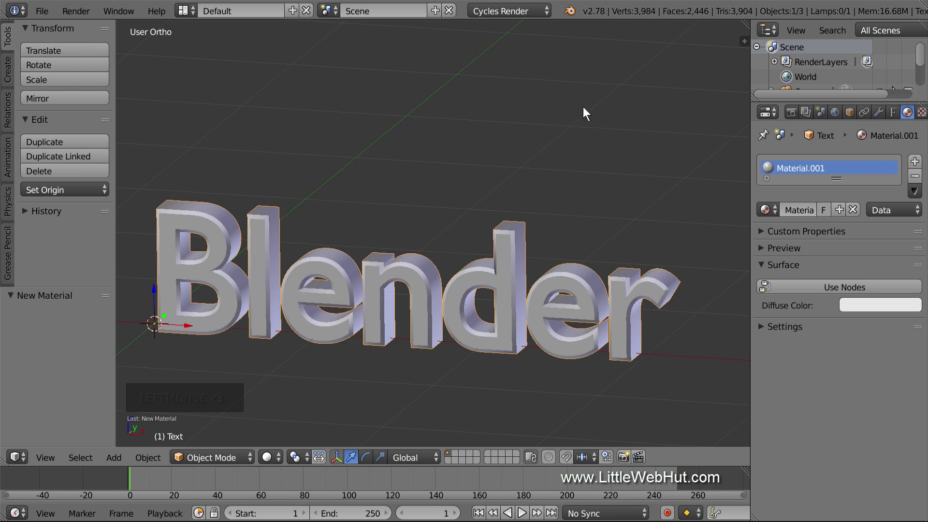
- Enable nodes on the text's material and make its surface a Glossy BSDF with roughness 0.1
{"action": "left_click", "coordinate": [876, 286]}
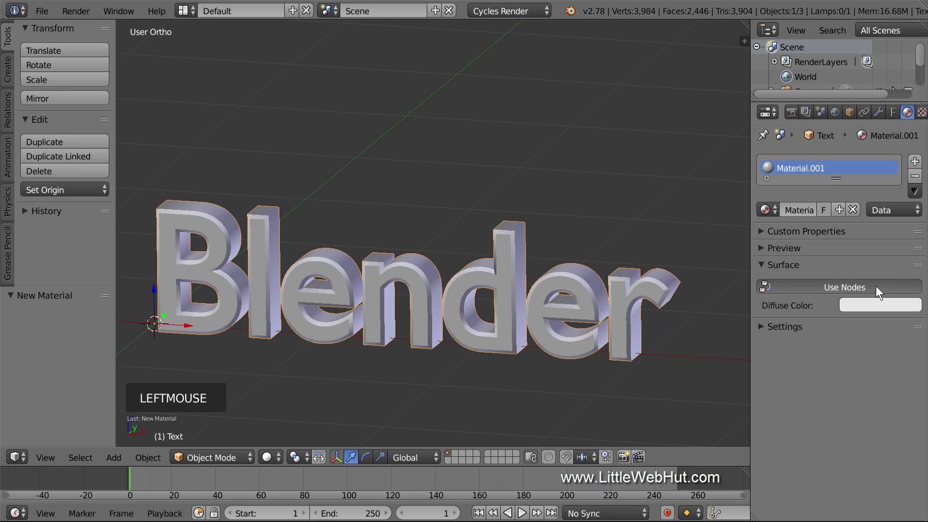
{"action": "left_click", "coordinate": [876, 286]}
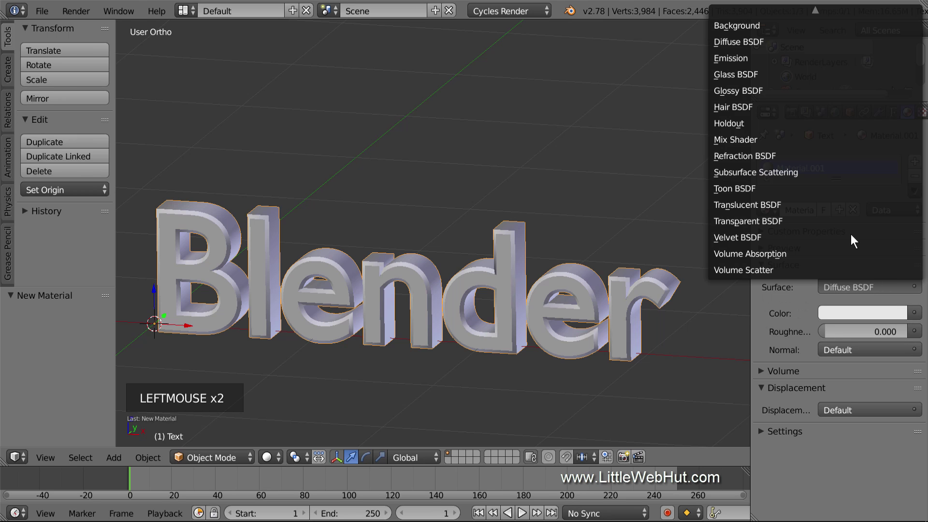
{"action": "left_click", "coordinate": [782, 91]}
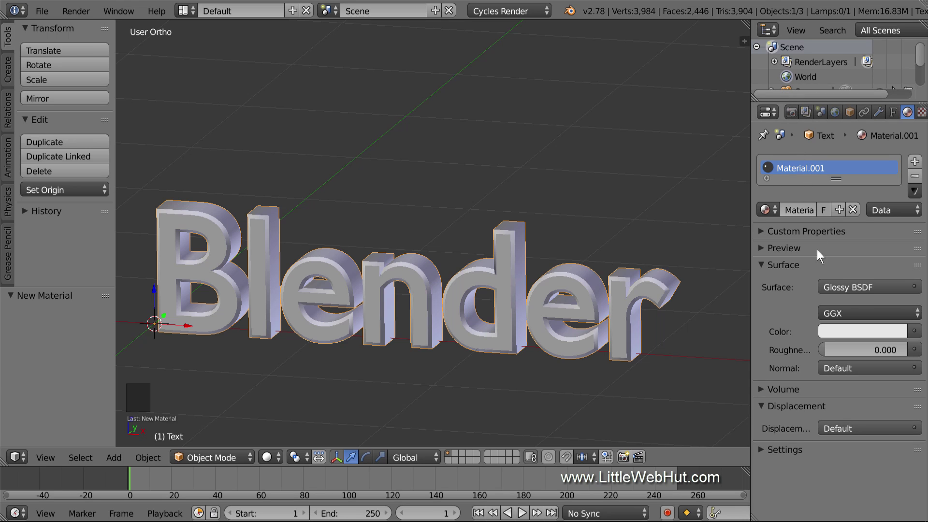
{"action": "left_click", "coordinate": [860, 350]}
{"action": "type", "text": ".1"}
{"action": "key", "text": "Return"}
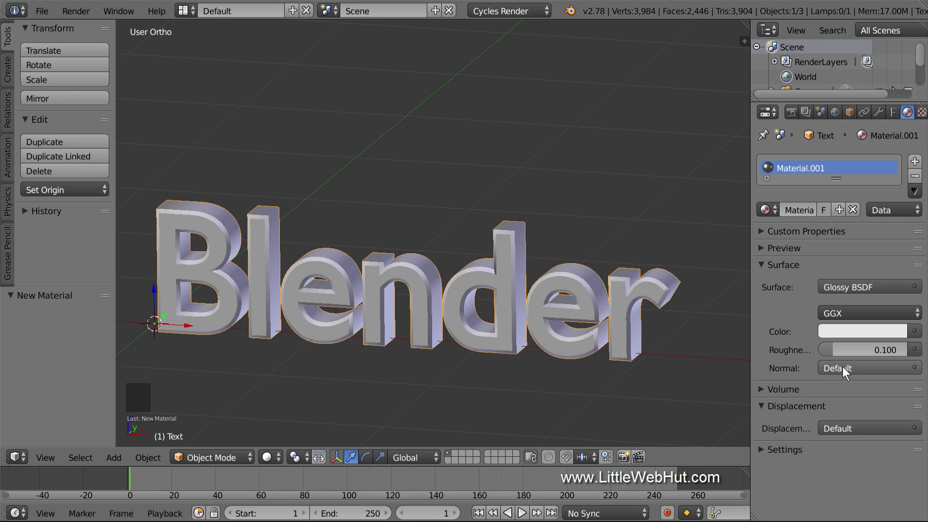
- Duplicate the text object in place and give the copy its own separate material
{"action": "key", "text": "shift+d"}
{"action": "right_click", "coordinate": [549, 172]}
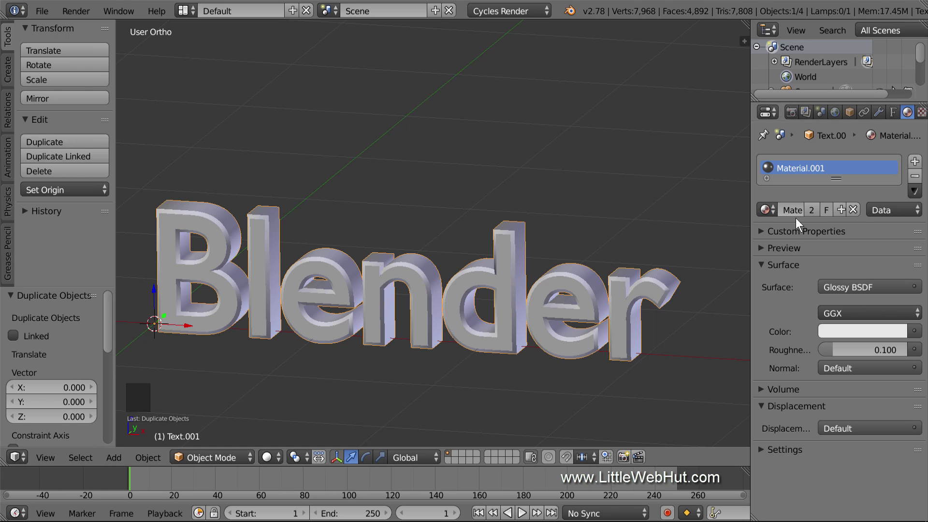
{"action": "left_click", "coordinate": [839, 209]}
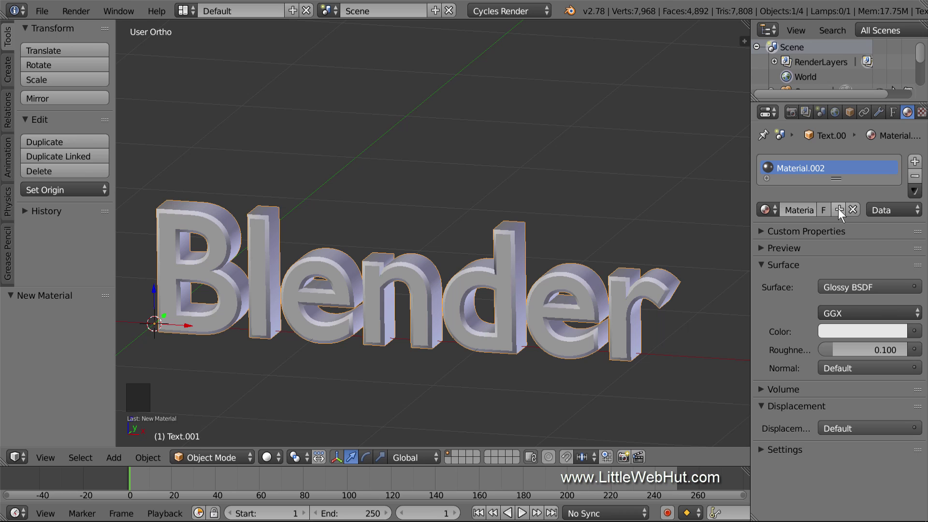
- Change the duplicate text's surface shader to Emission and set its color to hex E7C383
{"action": "left_click", "coordinate": [845, 286]}
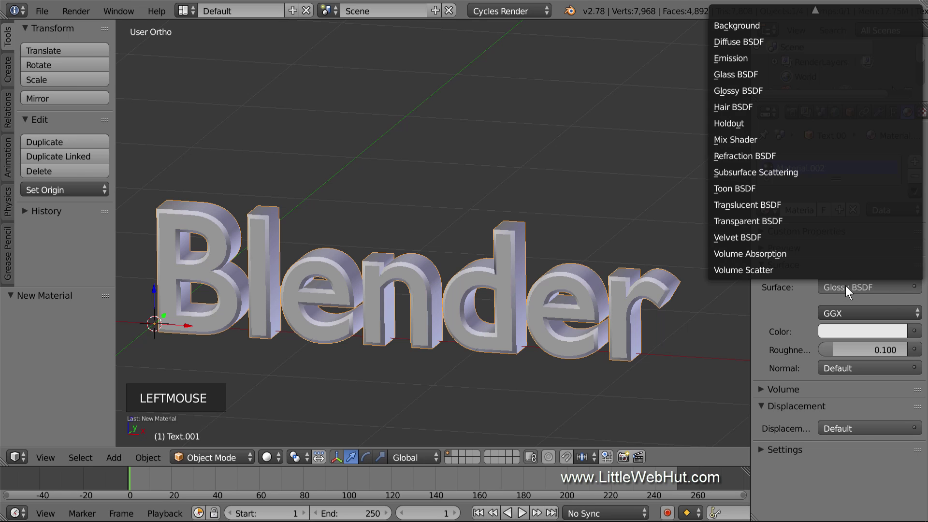
{"action": "left_click", "coordinate": [784, 59]}
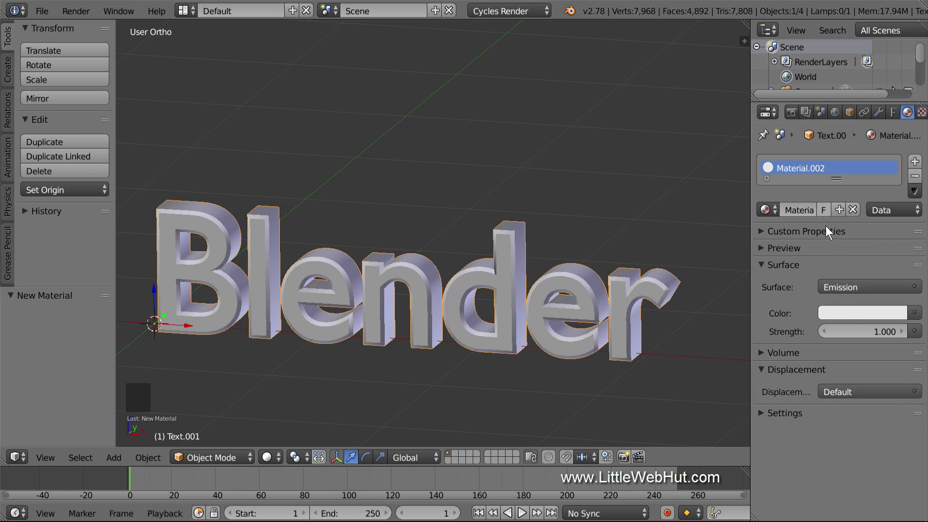
{"action": "left_click", "coordinate": [842, 314]}
{"action": "left_click", "coordinate": [877, 224]}
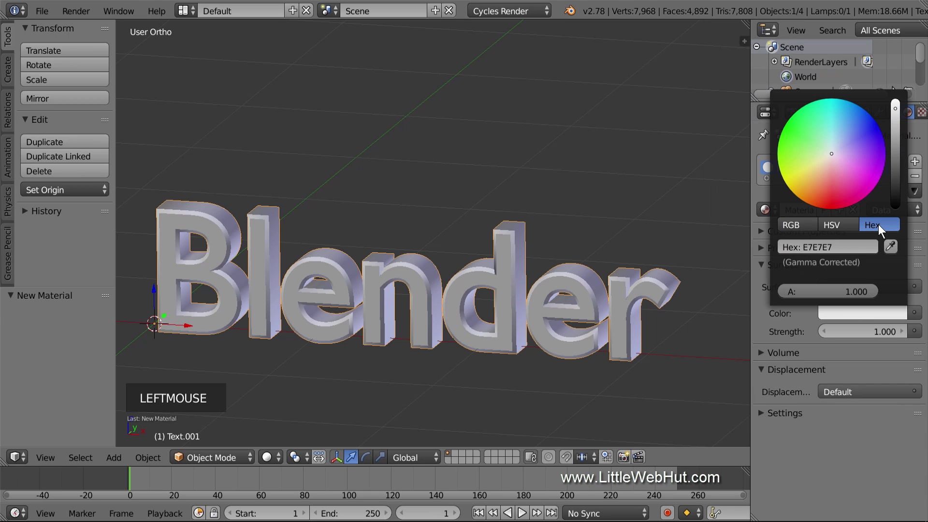
{"action": "left_click", "coordinate": [822, 248]}
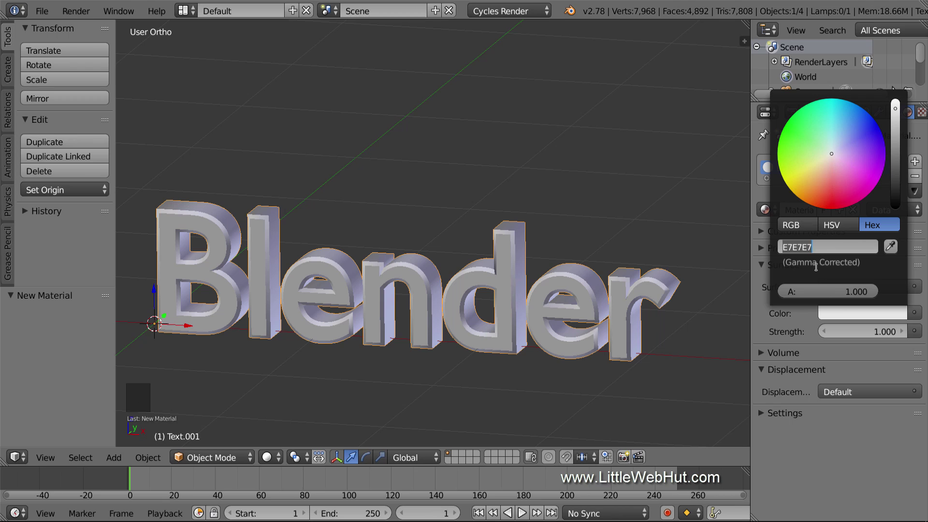
{"action": "type", "text": "e7c383"}
{"action": "key", "text": "Return"}
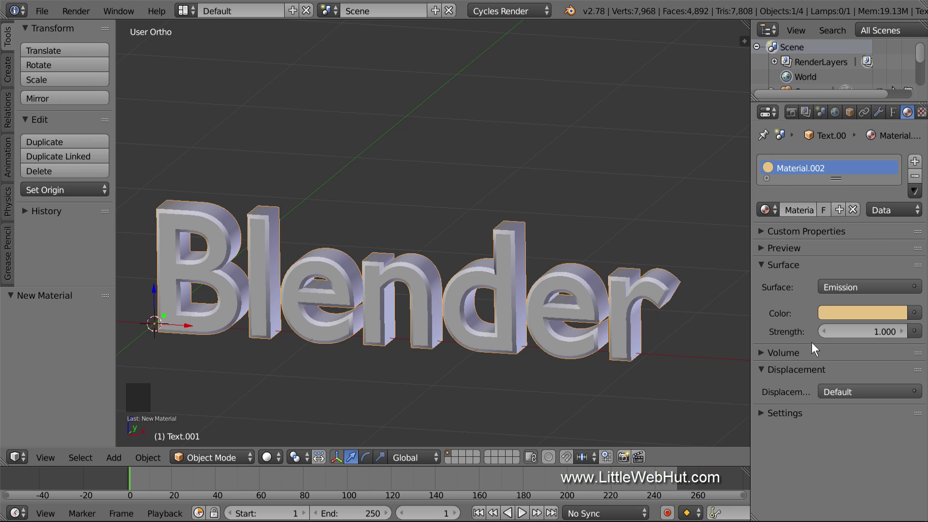
- Display the viewport in Rendered shading and set the duplicate text's bevel depth to 0.019
{"action": "left_click", "coordinate": [275, 457]}
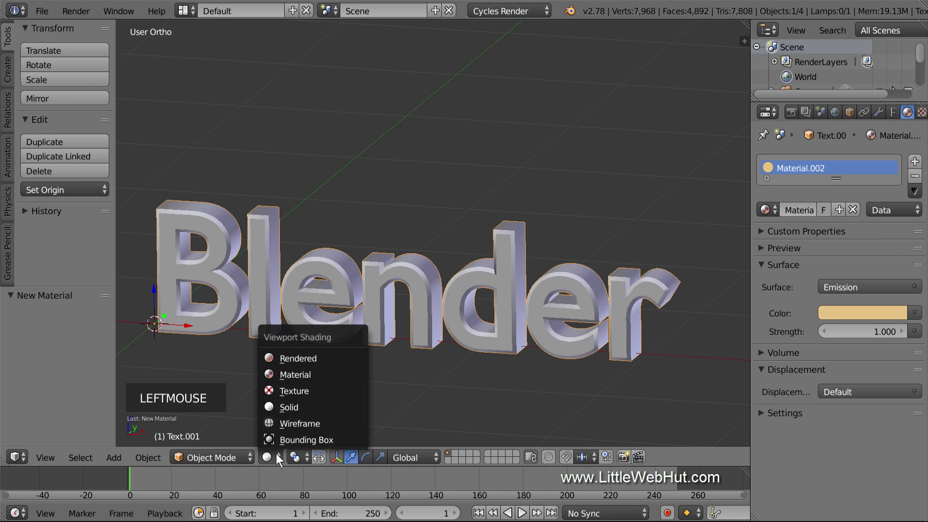
{"action": "left_click", "coordinate": [341, 366]}
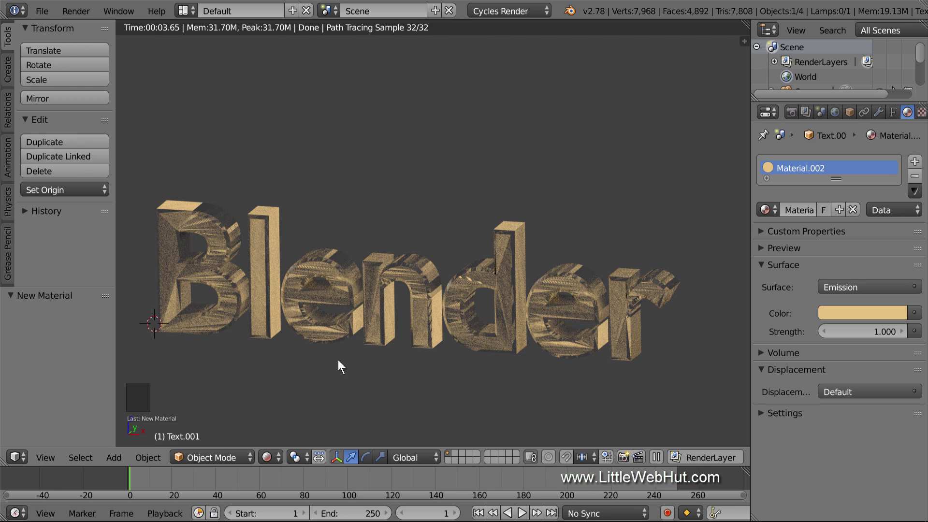
{"action": "left_click", "coordinate": [893, 111]}
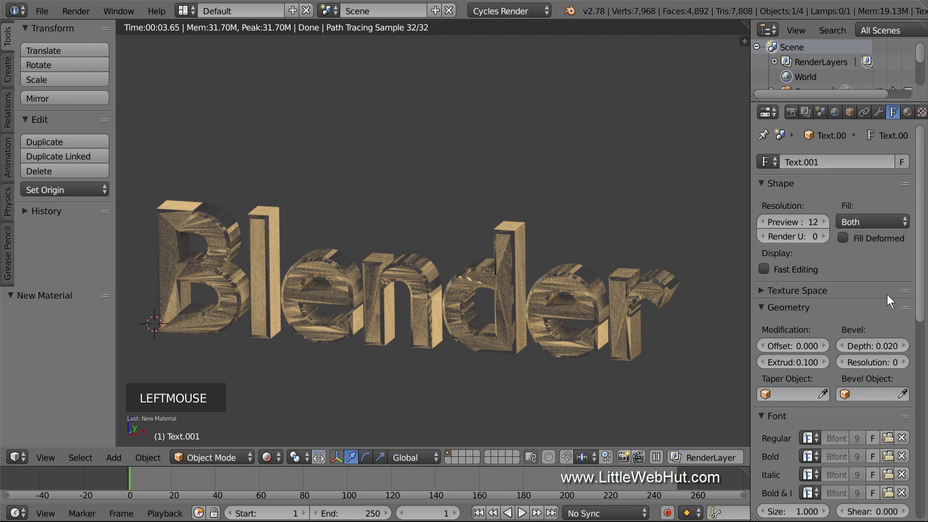
{"action": "double_click", "coordinate": [882, 346]}
{"action": "type", "text": ".019"}
{"action": "key", "text": "Return"}
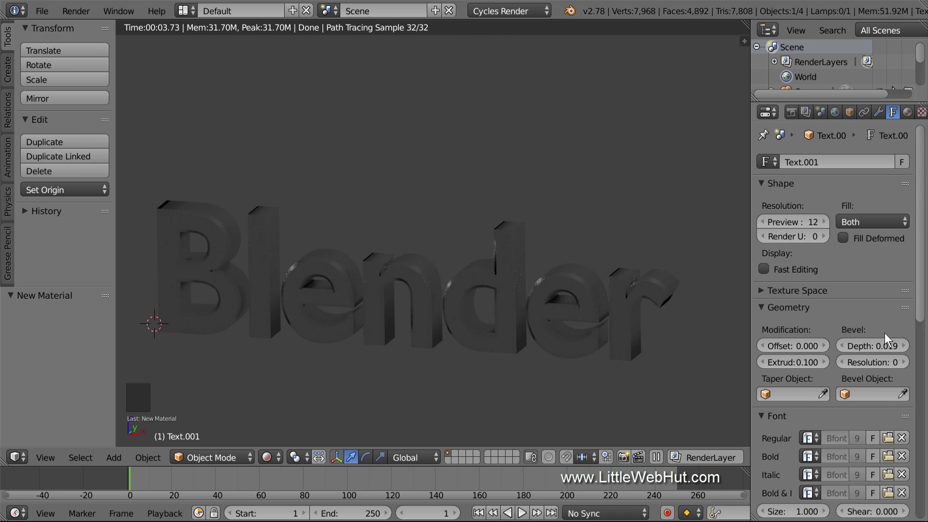
- Raise the duplicate text's bevel resolution to 2 and return the viewport to Solid shading
{"action": "left_click", "coordinate": [903, 361]}
{"action": "left_click", "coordinate": [903, 361]}
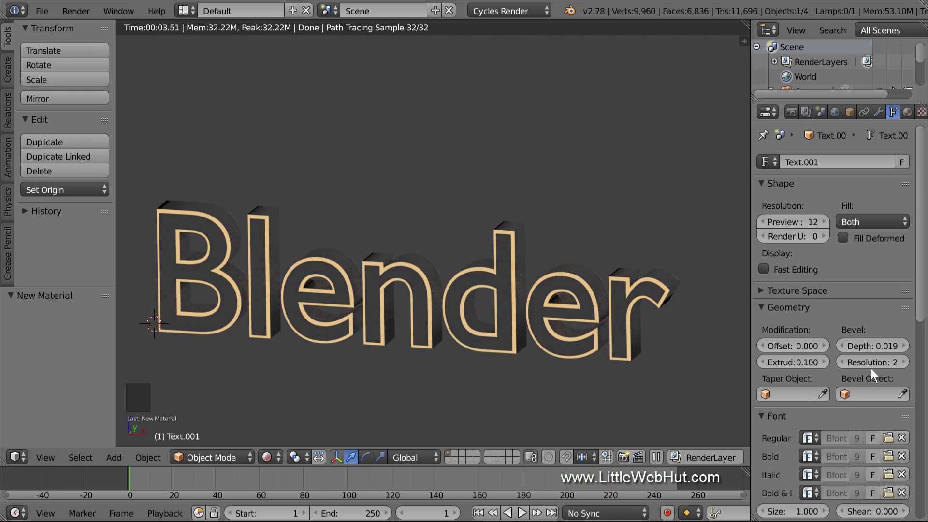
{"action": "left_click", "coordinate": [275, 459]}
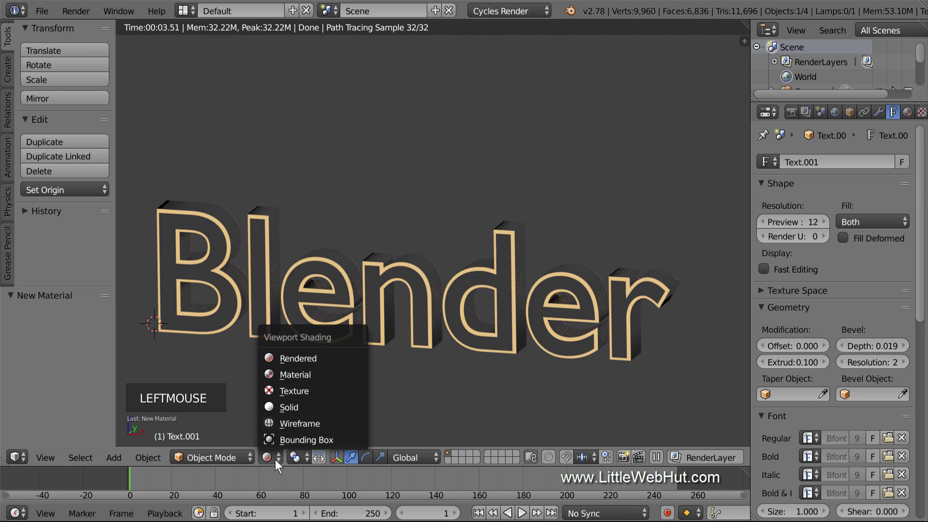
{"action": "left_click", "coordinate": [317, 407]}
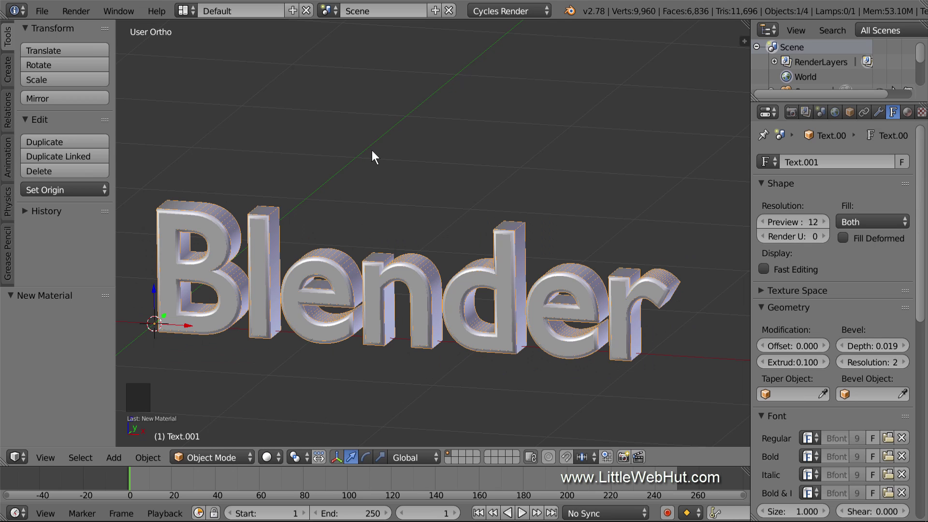
- Add a mesh plane at the 3D cursor and scale it by 100
{"action": "key", "text": "shift+a"}
{"action": "mouse_move", "coordinate": [370, 91]}
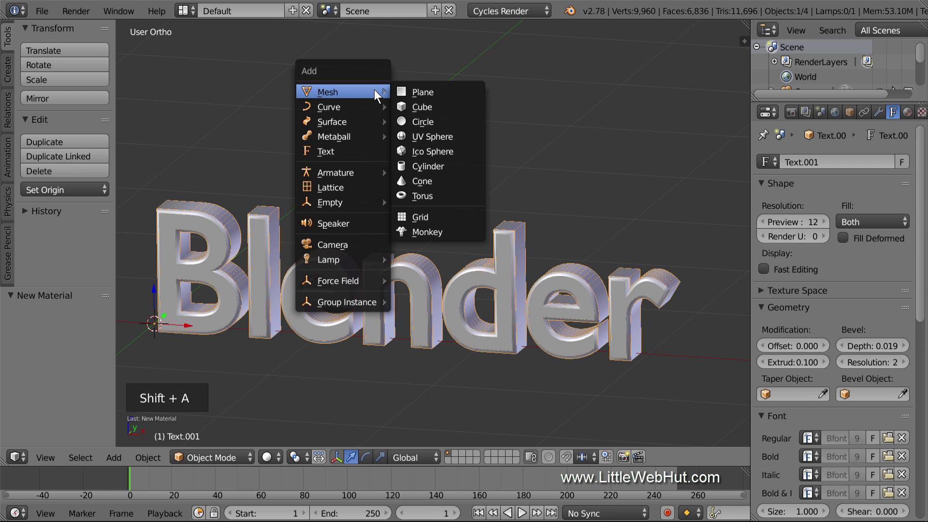
{"action": "left_click", "coordinate": [456, 95]}
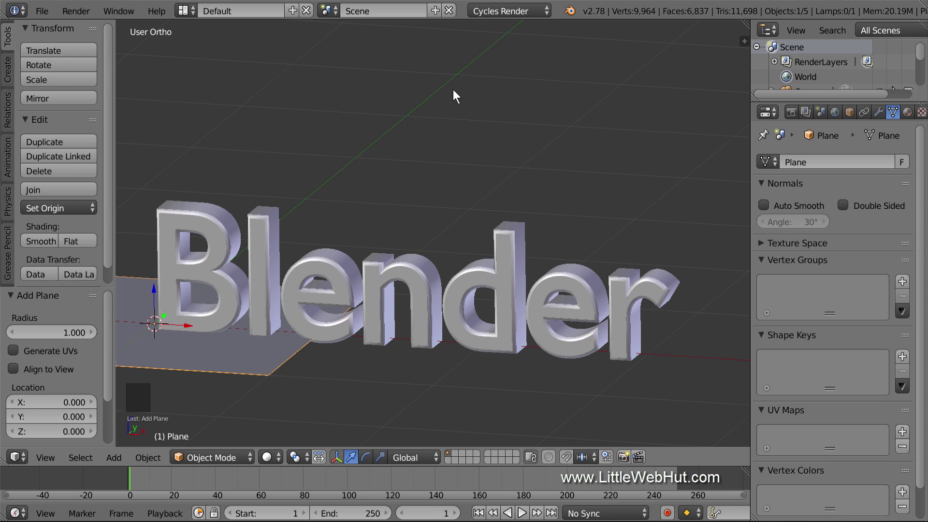
{"action": "type", "text": "s100"}
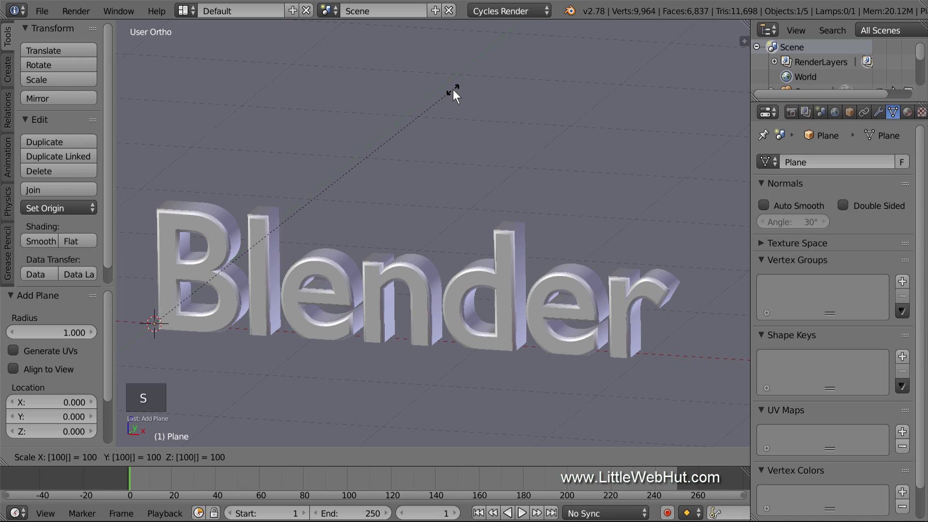
{"action": "key", "text": "Return"}
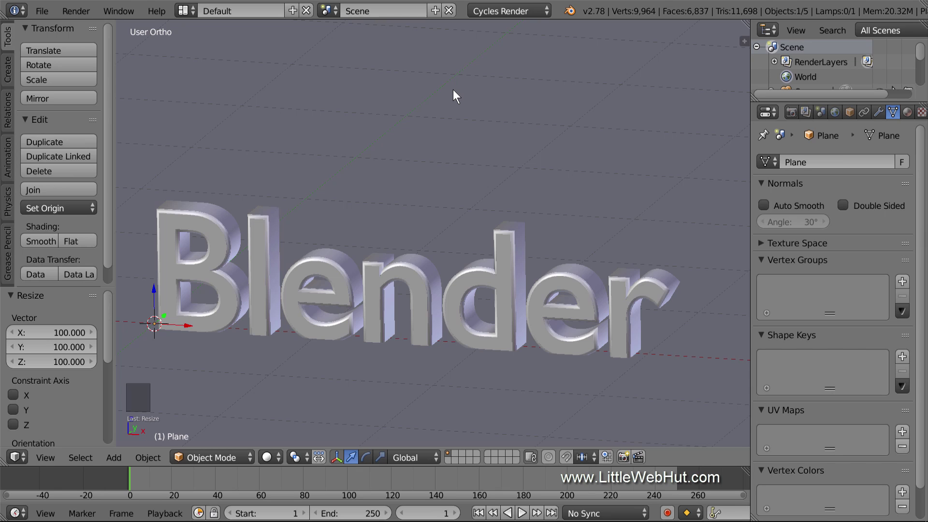
- Lower the plane about 0.025 along Z to the base of the text and give it a new material
{"action": "key", "text": "KP_1"}
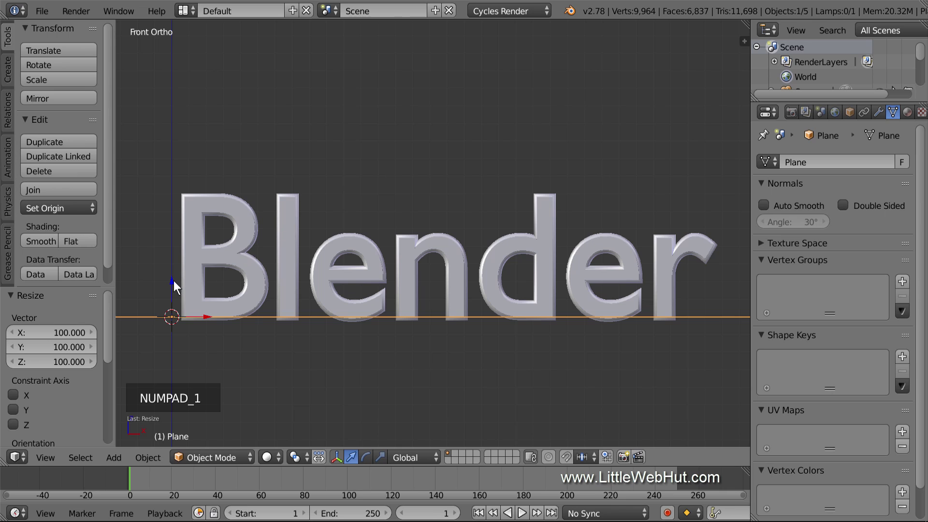
{"action": "left_click_drag", "start_coordinate": [173, 280], "coordinate": [173, 285]}
{"action": "middle_click_drag", "start_coordinate": [541, 158], "coordinate": [518, 185]}
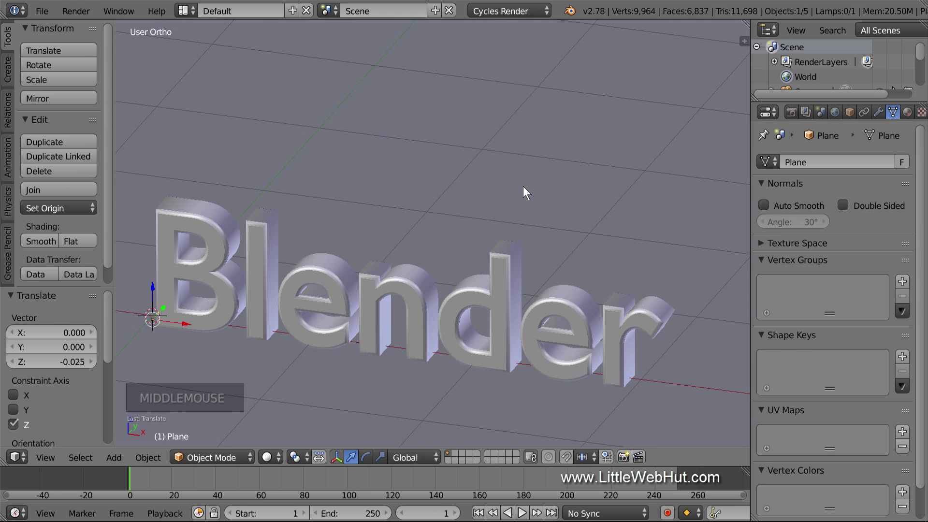
{"action": "left_click", "coordinate": [907, 112]}
{"action": "left_click", "coordinate": [852, 207]}
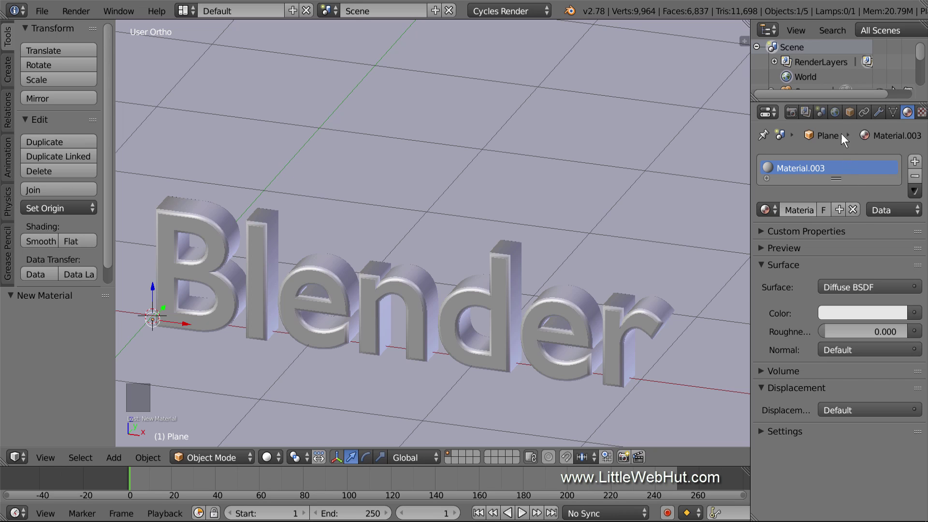
- Set the world surface color to black
{"action": "left_click", "coordinate": [835, 112]}
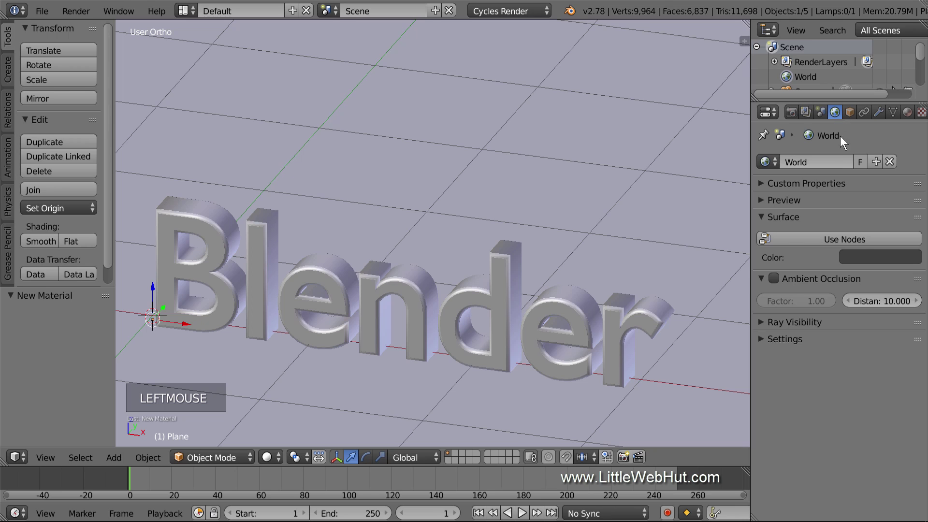
{"action": "left_click", "coordinate": [867, 256]}
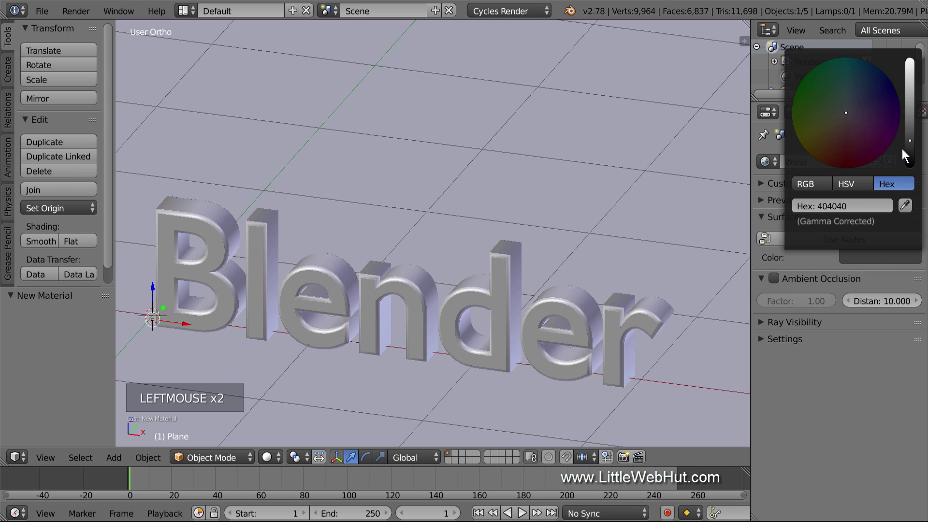
{"action": "left_click_drag", "start_coordinate": [908, 140], "coordinate": [909, 172]}
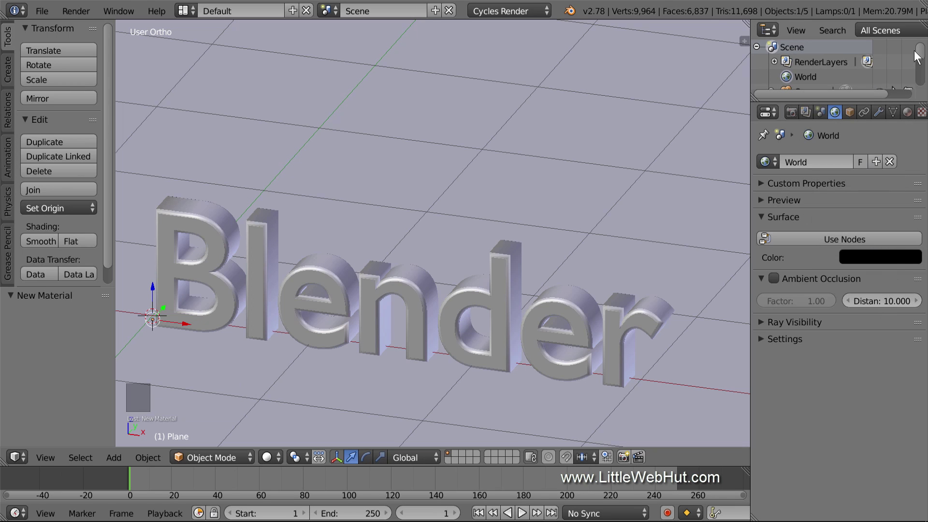
- Hide the Lamp from the viewport and exclude it from rendering
{"action": "left_click_drag", "start_coordinate": [919, 52], "coordinate": [919, 66]}
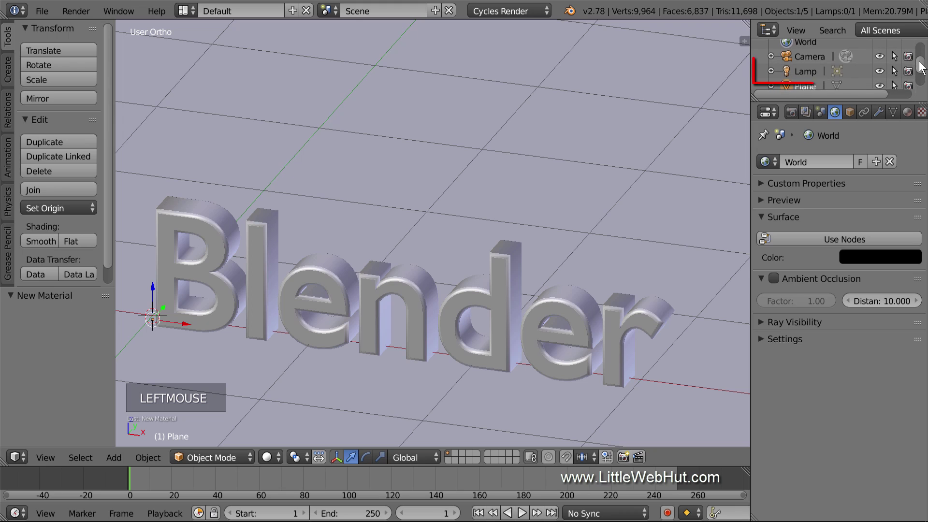
{"action": "left_click", "coordinate": [879, 70]}
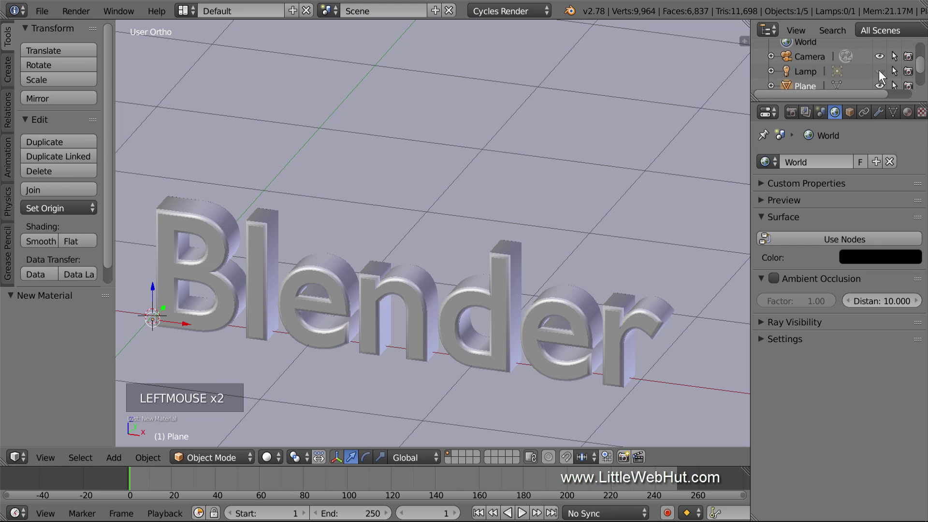
{"action": "left_click", "coordinate": [907, 72]}
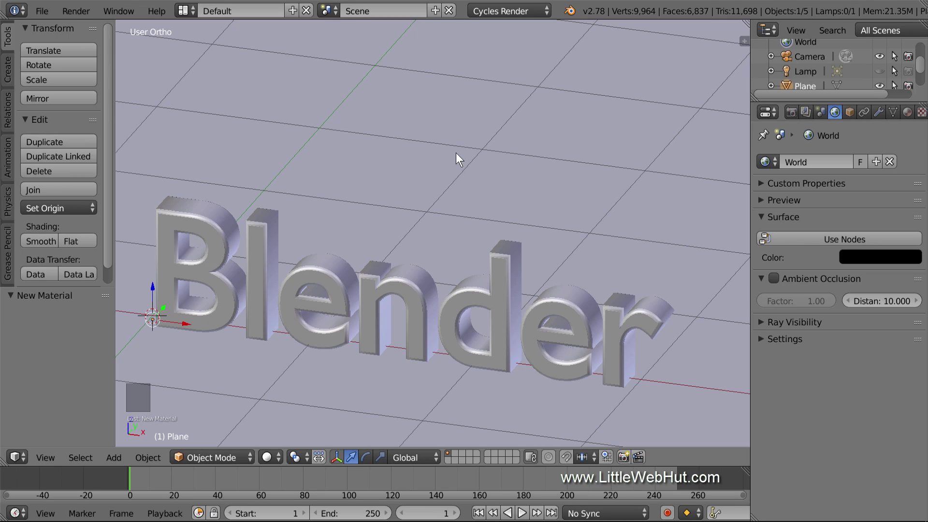
- Add a UV sphere, scale it by 0.5 and raise it about 0.73 along Z above the plane
{"action": "key", "text": "shift+a"}
{"action": "mouse_move", "coordinate": [452, 158]}
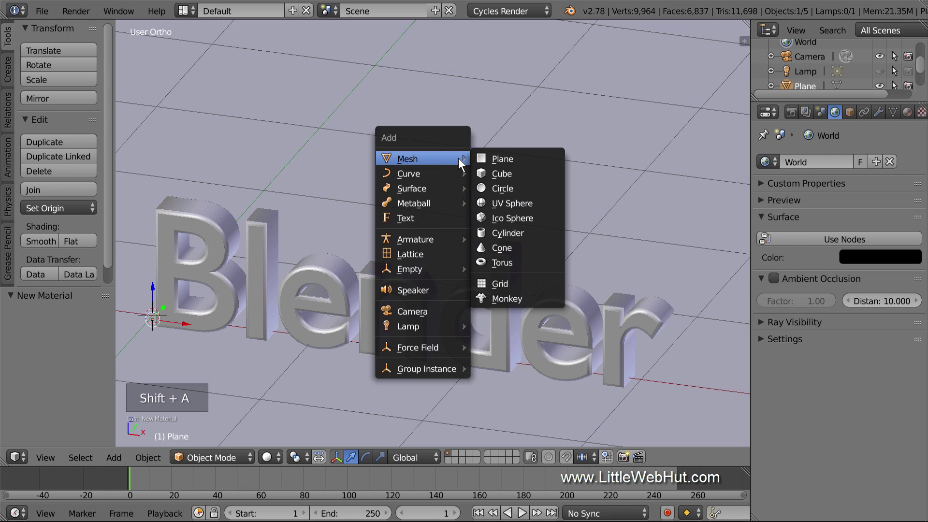
{"action": "left_click", "coordinate": [538, 202]}
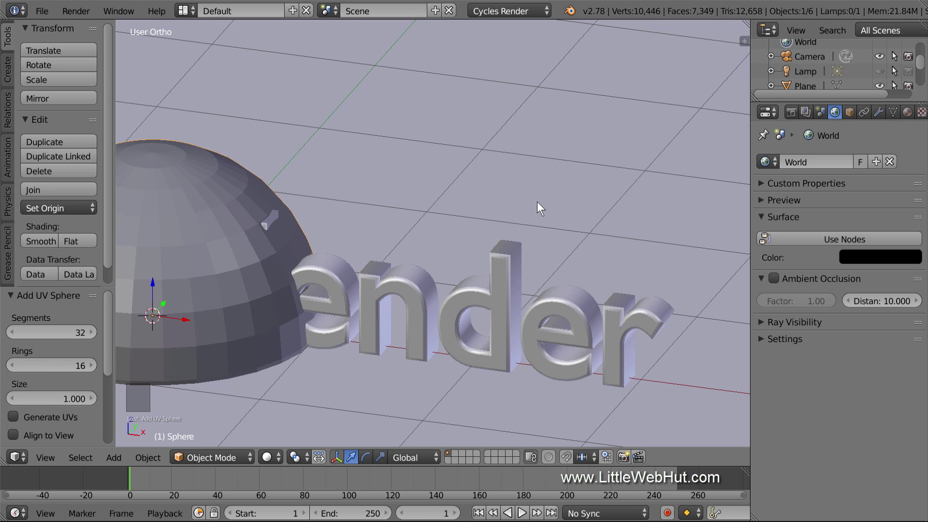
{"action": "type", "text": "s.5"}
{"action": "key", "text": "Return"}
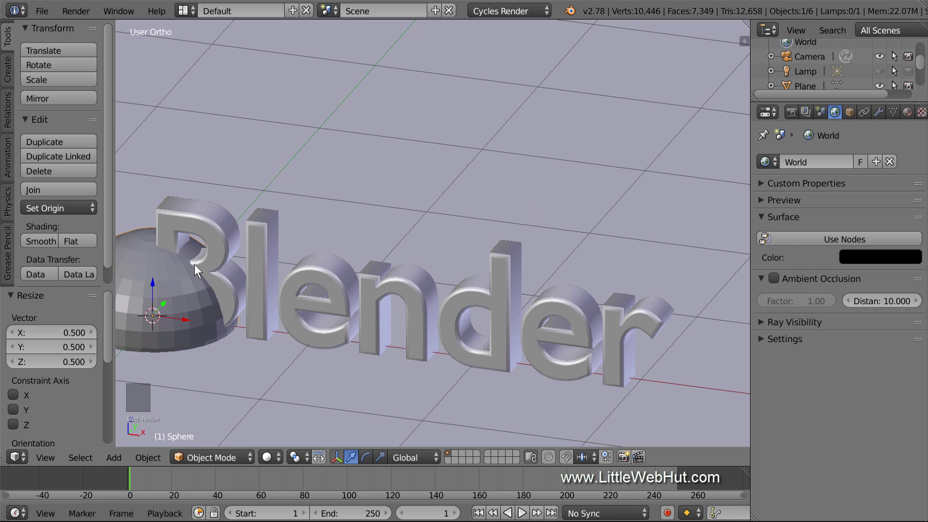
{"action": "left_click_drag", "start_coordinate": [155, 283], "coordinate": [175, 164]}
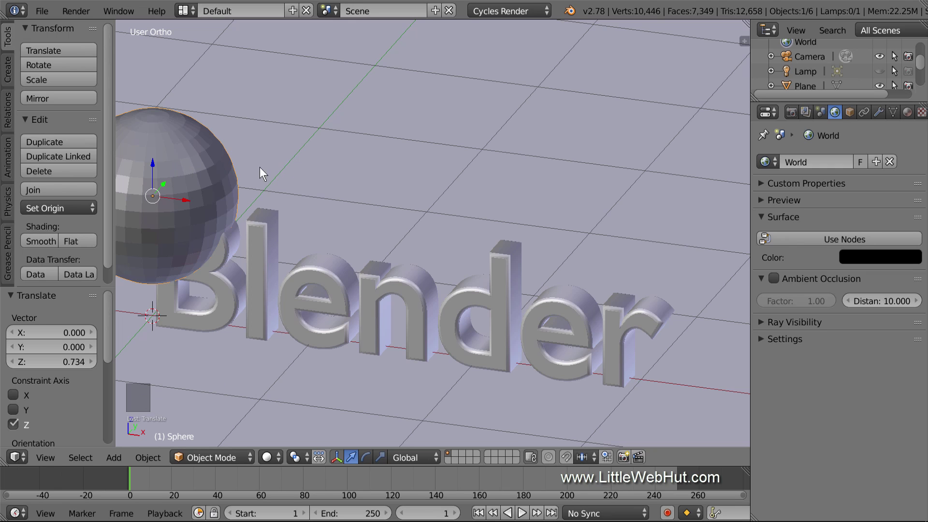
- Add a Subdivision Surface modifier with 2 view subdivisions to the sphere and shade it smooth
{"action": "left_click", "coordinate": [878, 112]}
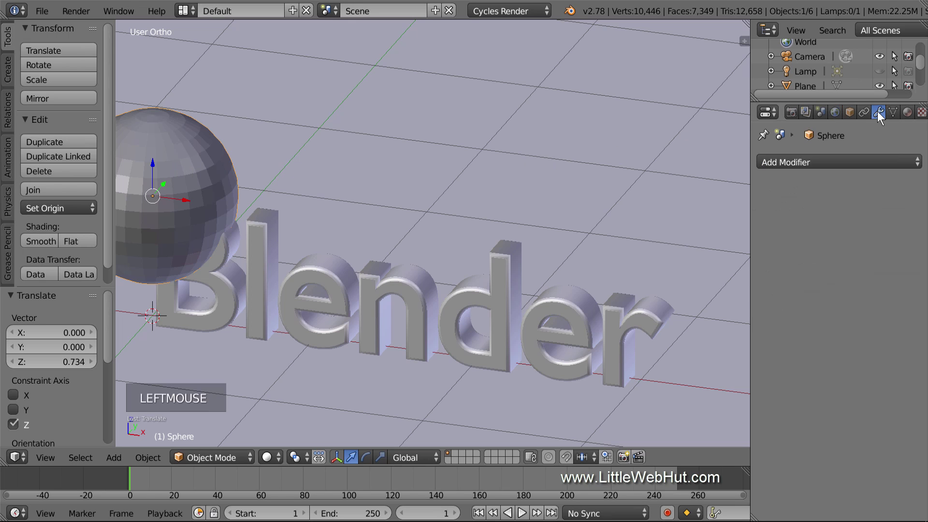
{"action": "left_click", "coordinate": [839, 160]}
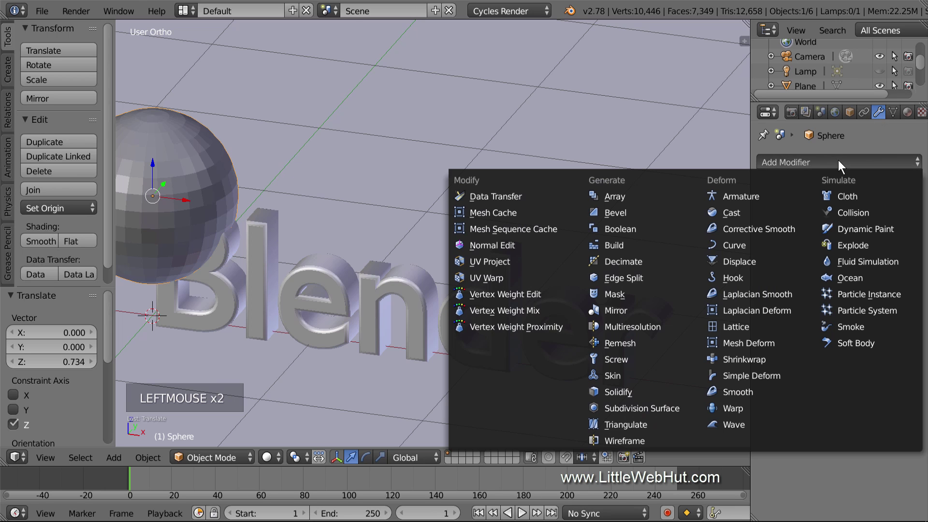
{"action": "left_click", "coordinate": [685, 408]}
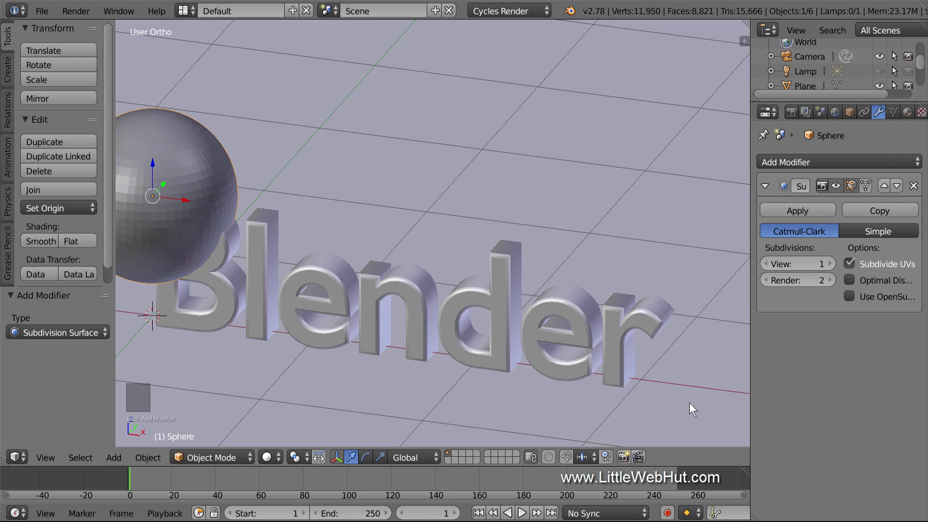
{"action": "left_click", "coordinate": [831, 264]}
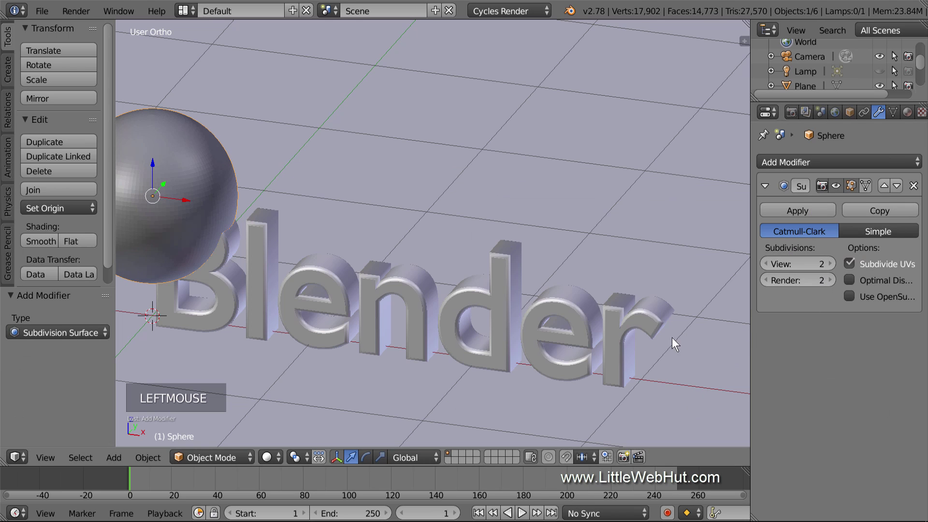
{"action": "left_click", "coordinate": [50, 242]}
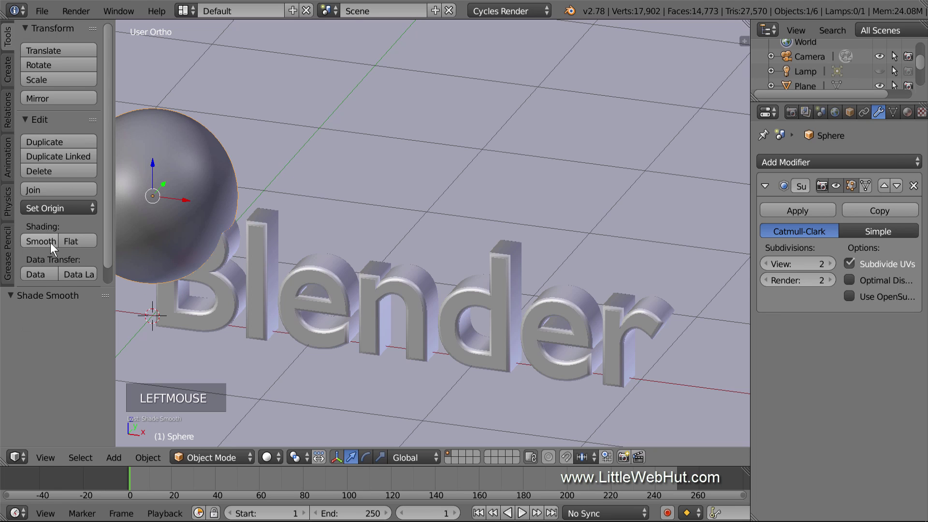
- Create a new material on the sphere with a red Diffuse BSDF color
{"action": "left_click", "coordinate": [907, 112]}
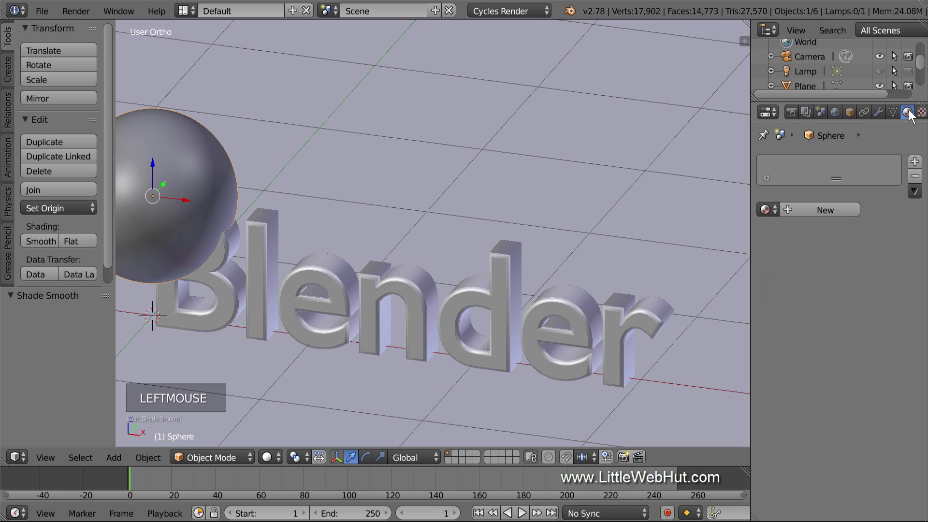
{"action": "left_click", "coordinate": [848, 210]}
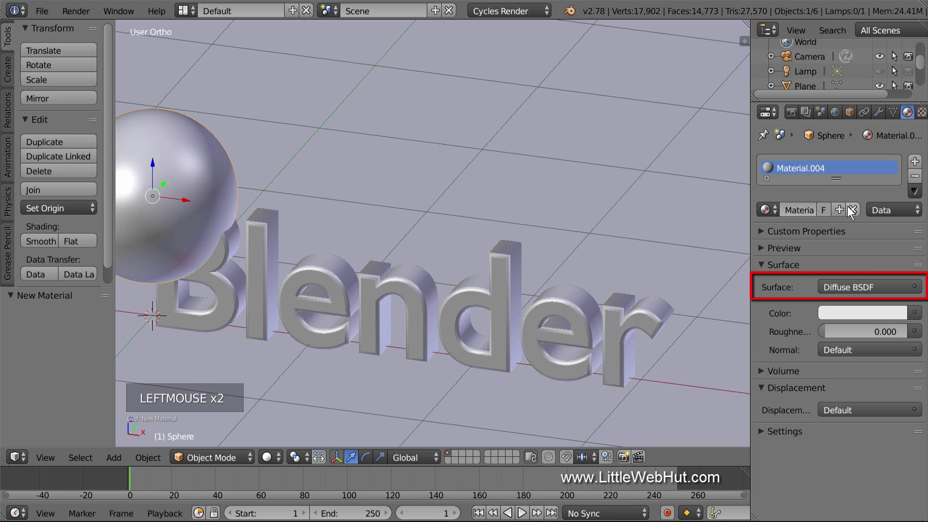
{"action": "left_click", "coordinate": [848, 312]}
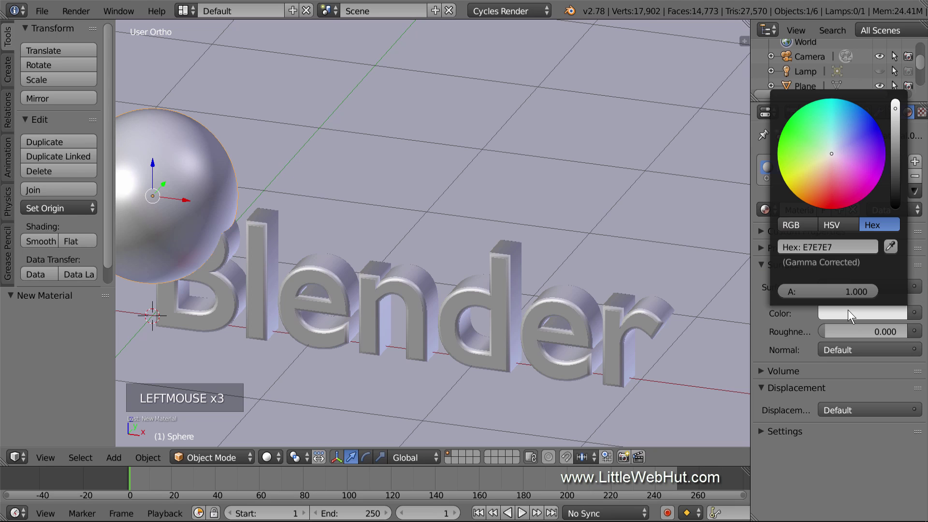
{"action": "left_click", "coordinate": [844, 249]}
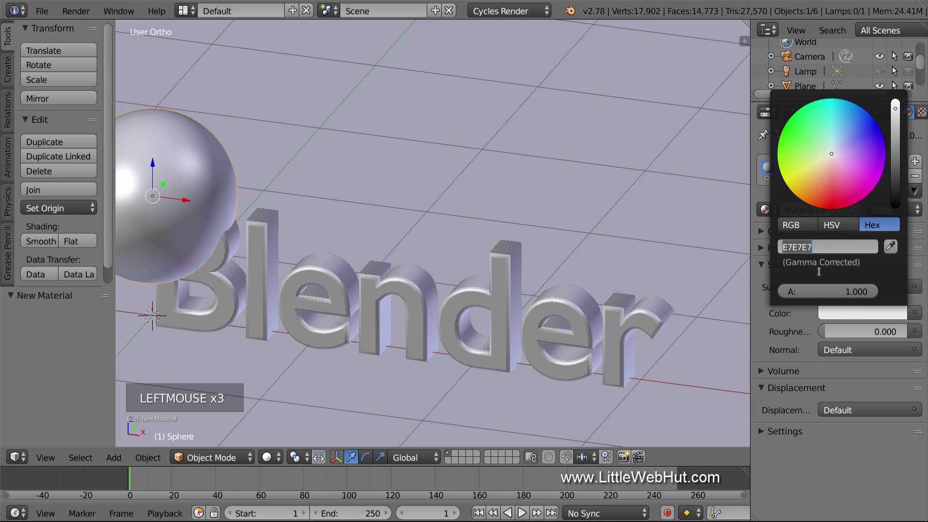
{"action": "type", "text": "e72"}
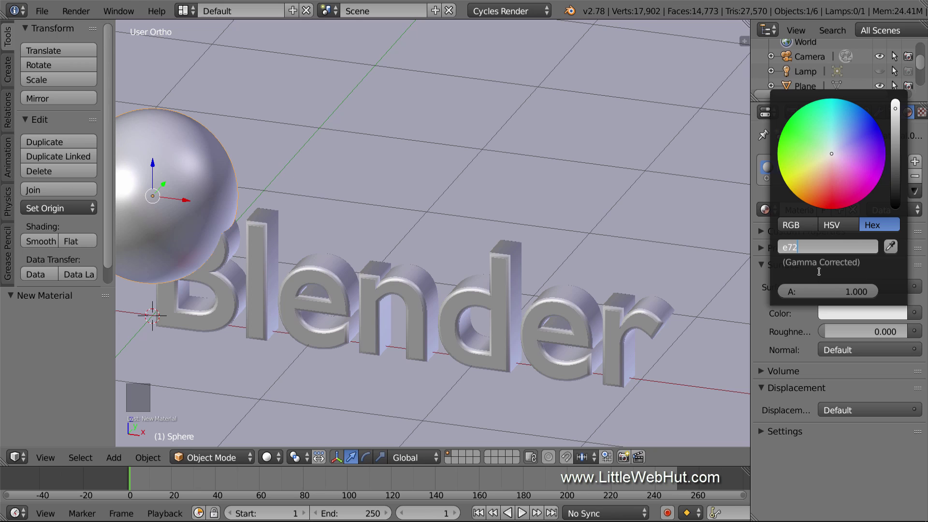
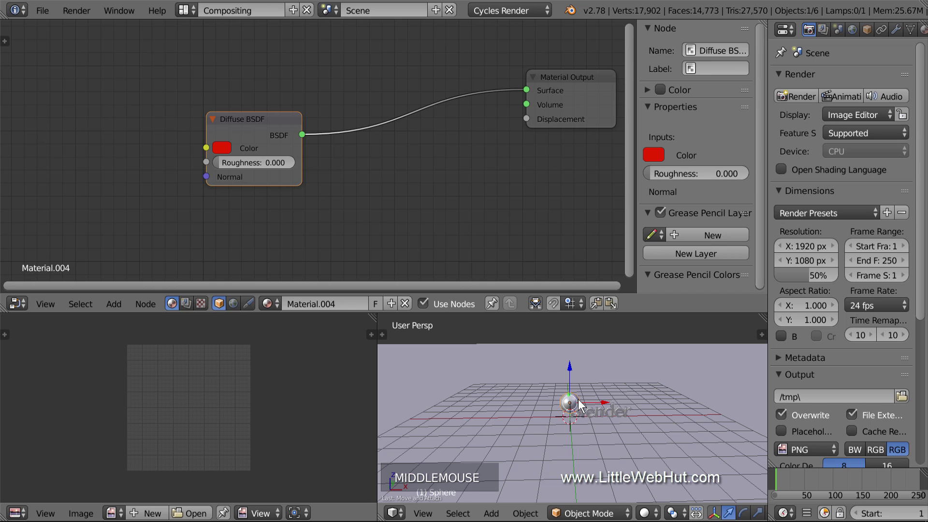
- Show the 3D view of the sphere and text in Rendered viewport shading
{"action": "scroll", "coordinate": [580, 400], "scroll_direction": "up", "scroll_amount": 6}
{"action": "scroll", "coordinate": [579, 395], "scroll_direction": "up", "scroll_amount": 1}
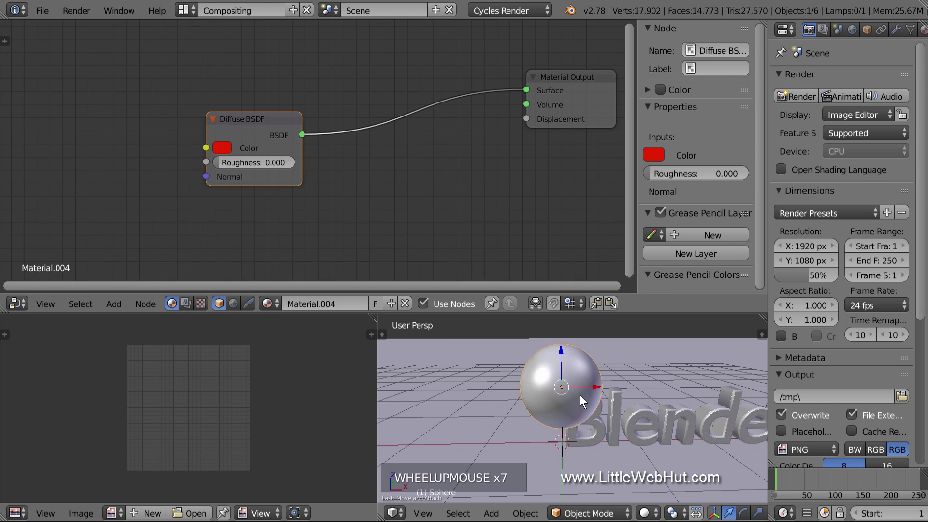
{"action": "left_click", "coordinate": [646, 513]}
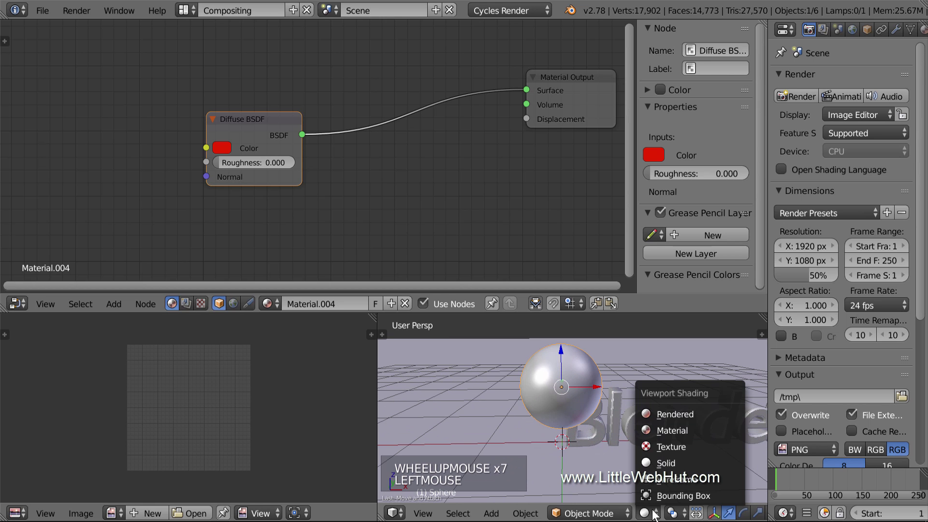
{"action": "left_click", "coordinate": [697, 415]}
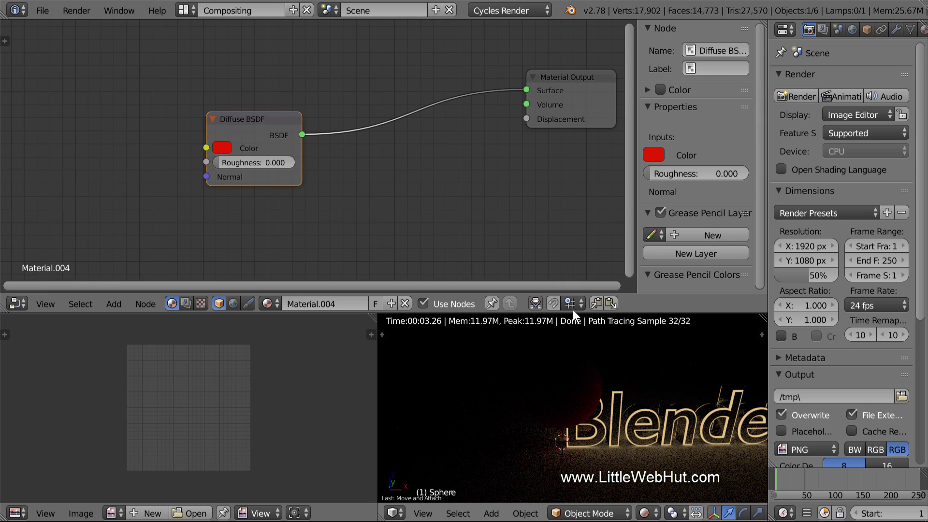
- Insert a Mix Shader node between the sphere material's Diffuse BSDF and the Material Output
{"action": "key", "text": "shift+a"}
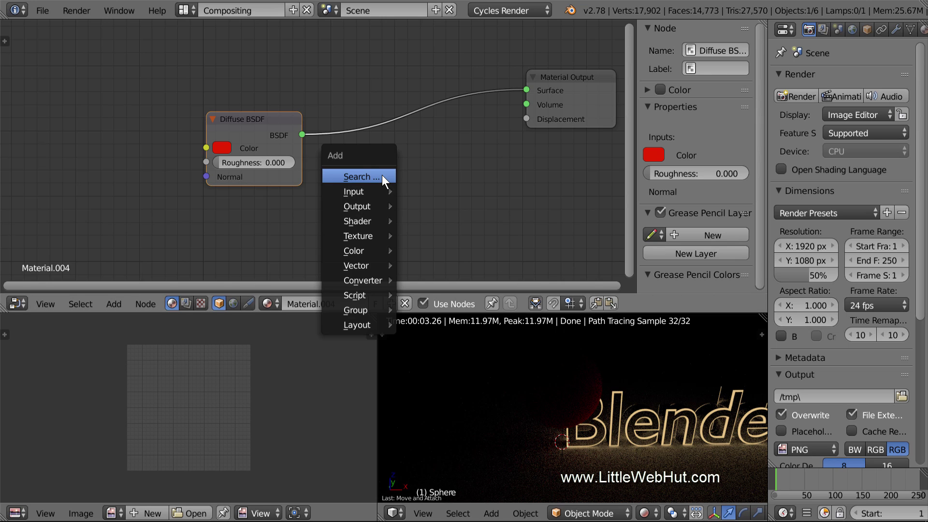
{"action": "mouse_move", "coordinate": [374, 219]}
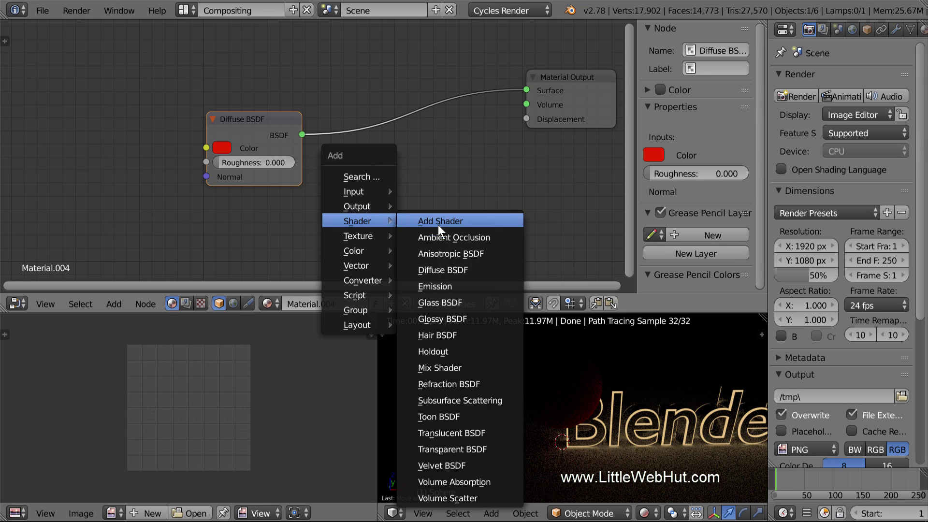
{"action": "left_click", "coordinate": [468, 366]}
{"action": "left_click", "coordinate": [378, 95]}
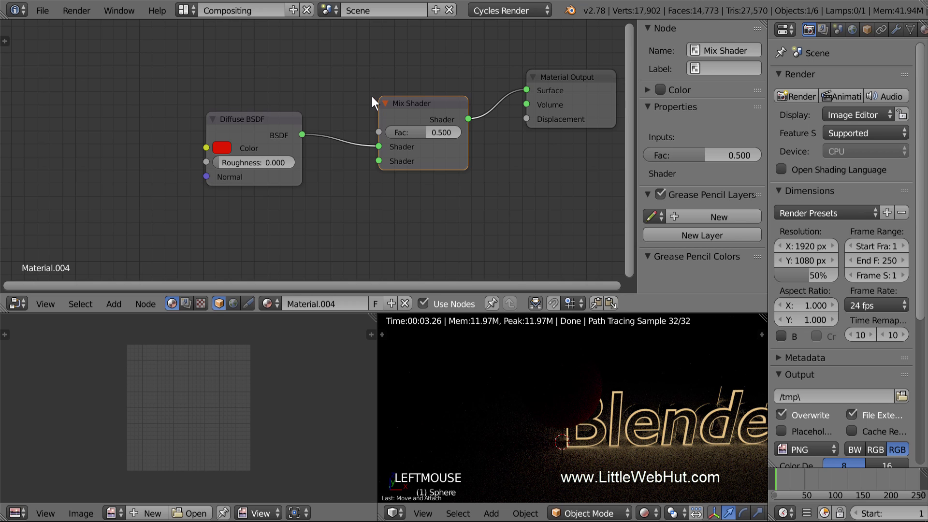
- Add an Emission node linked to the Mix Shader's second Shader input and copy the Diffuse BSDF's red color to it
{"action": "key", "text": "shift+a"}
{"action": "mouse_move", "coordinate": [372, 96]}
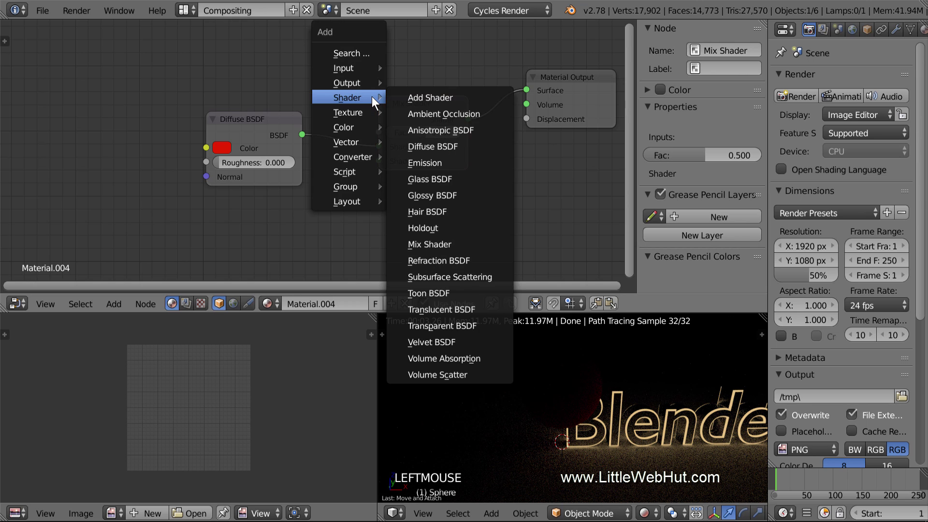
{"action": "left_click", "coordinate": [459, 162]}
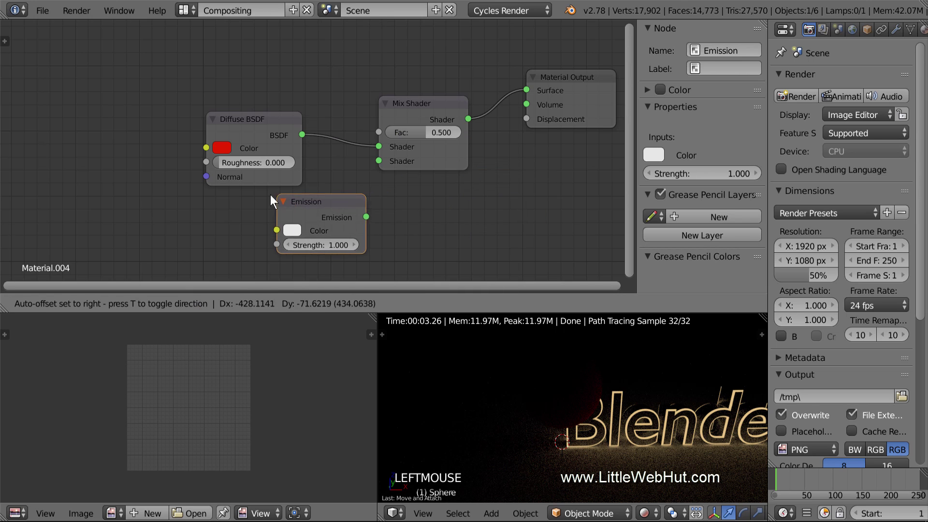
{"action": "left_click", "coordinate": [207, 196]}
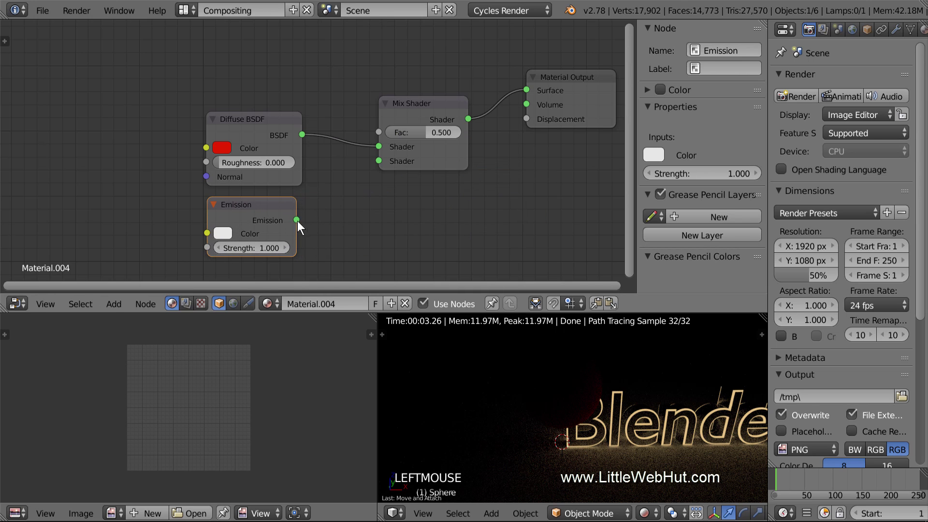
{"action": "left_click_drag", "start_coordinate": [298, 219], "coordinate": [377, 163]}
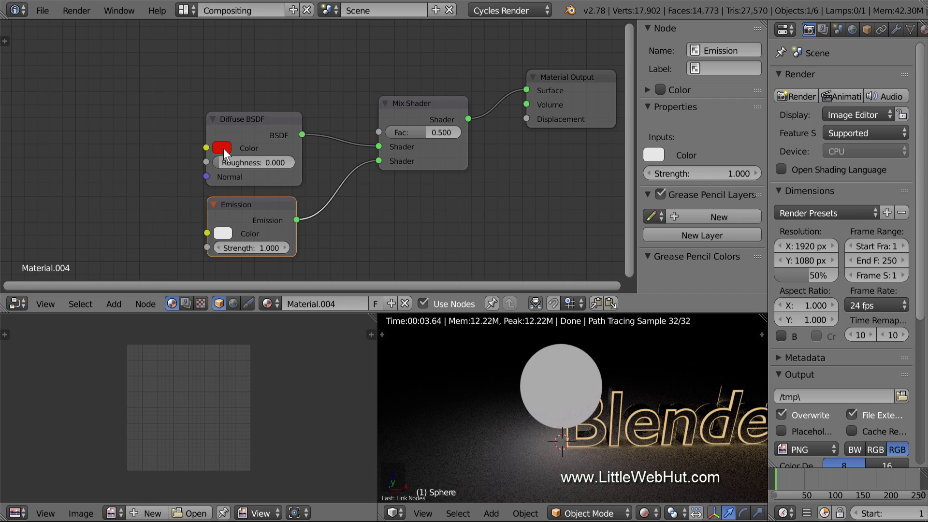
{"action": "left_click_drag", "start_coordinate": [223, 149], "coordinate": [223, 184]}
{"action": "left_click_drag", "start_coordinate": [224, 218], "coordinate": [223, 231]}
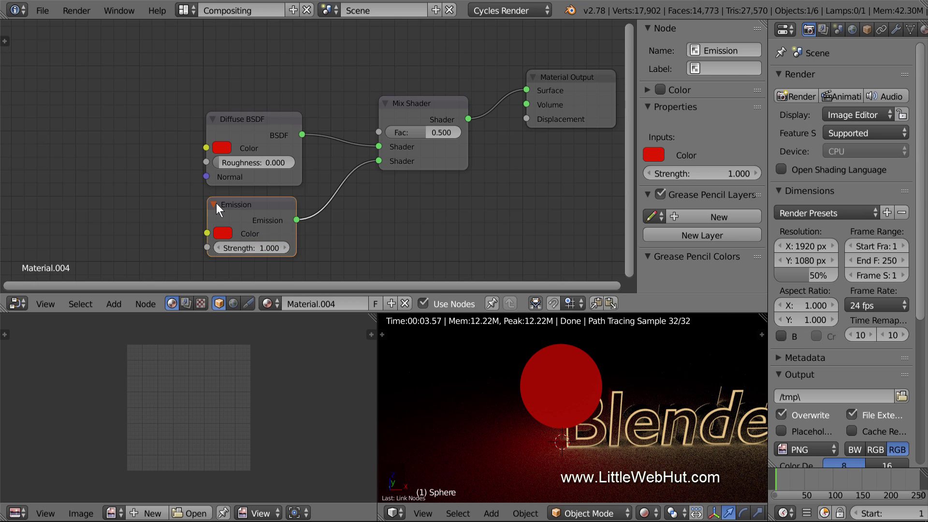
- Add a Layer Weight node above the Diffuse BSDF and connect its Facing output to the Mix Shader's Fac input
{"action": "key", "text": "shift+a"}
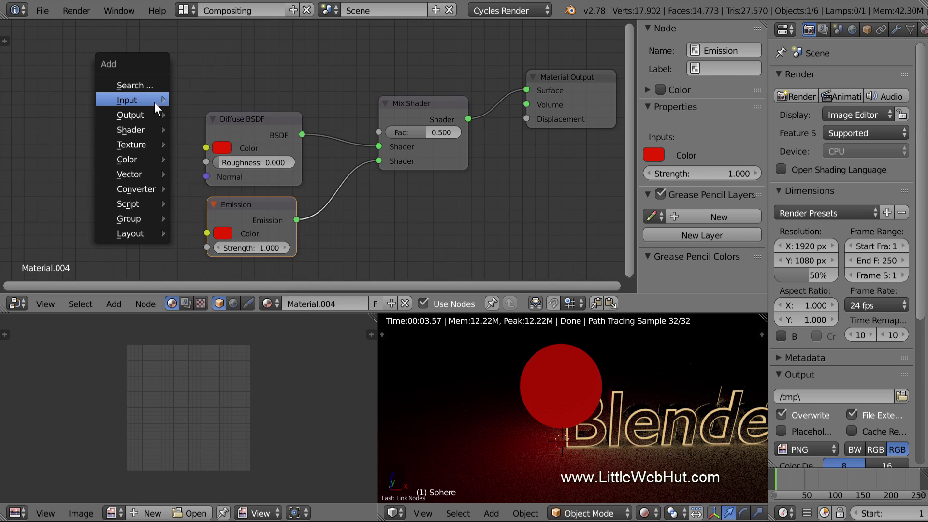
{"action": "mouse_move", "coordinate": [155, 99]}
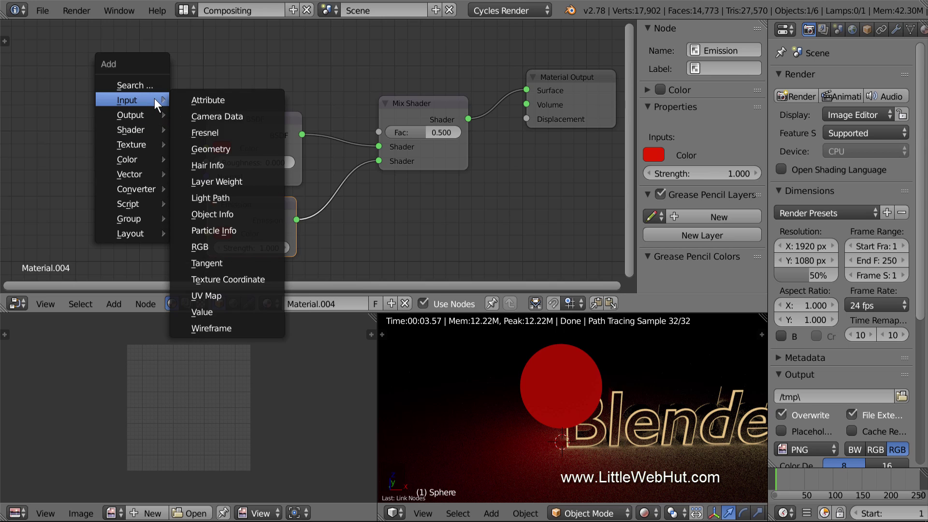
{"action": "left_click", "coordinate": [253, 180]}
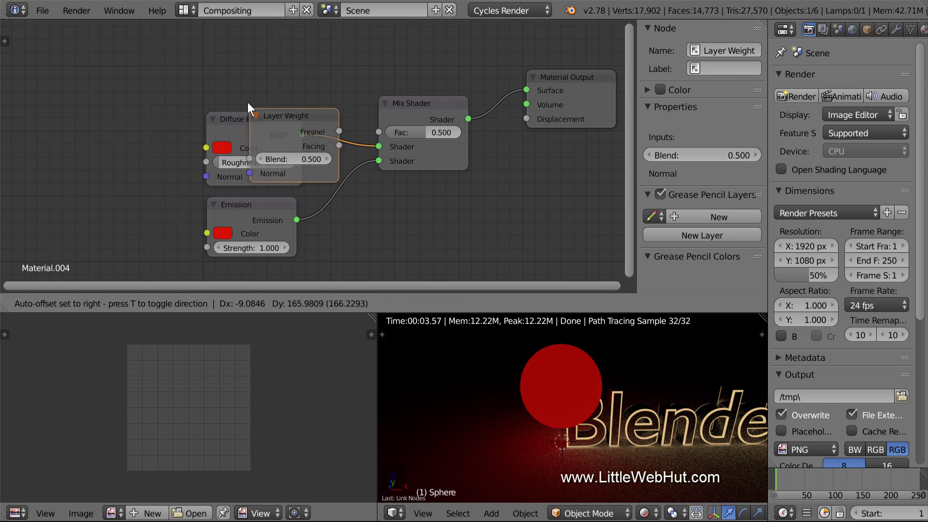
{"action": "left_click", "coordinate": [207, 28]}
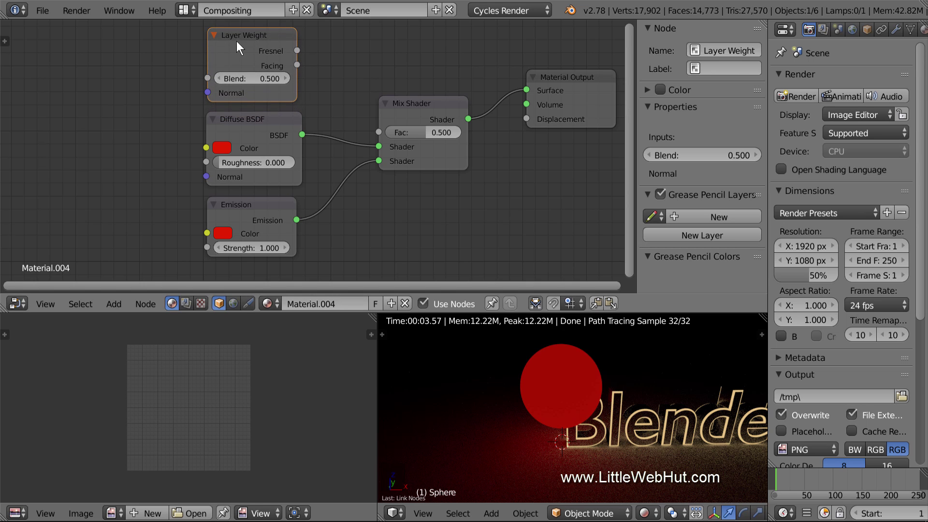
{"action": "left_click_drag", "start_coordinate": [297, 64], "coordinate": [376, 131]}
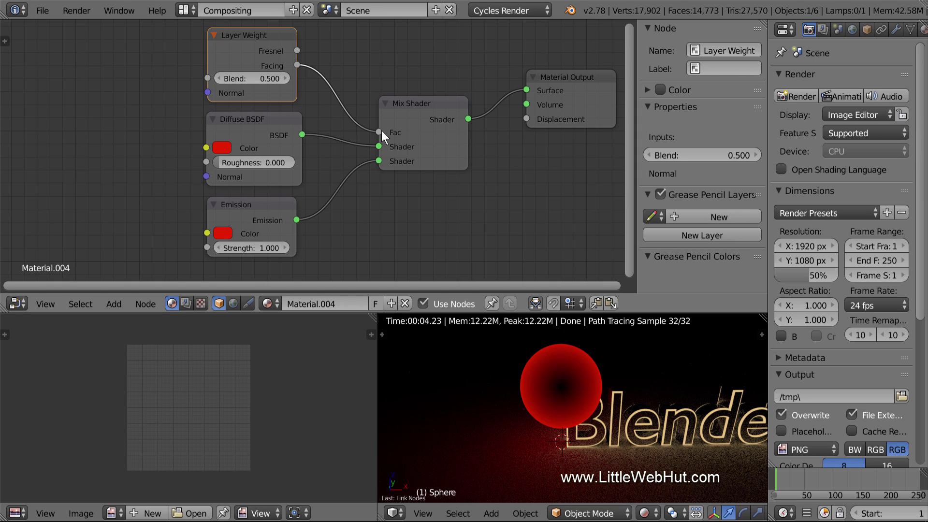
- Set the Layer Weight node's Blend value to 0.03
{"action": "left_click", "coordinate": [264, 78]}
{"action": "key", "text": "BackSpace"}
{"action": "type", "text": "0.03"}
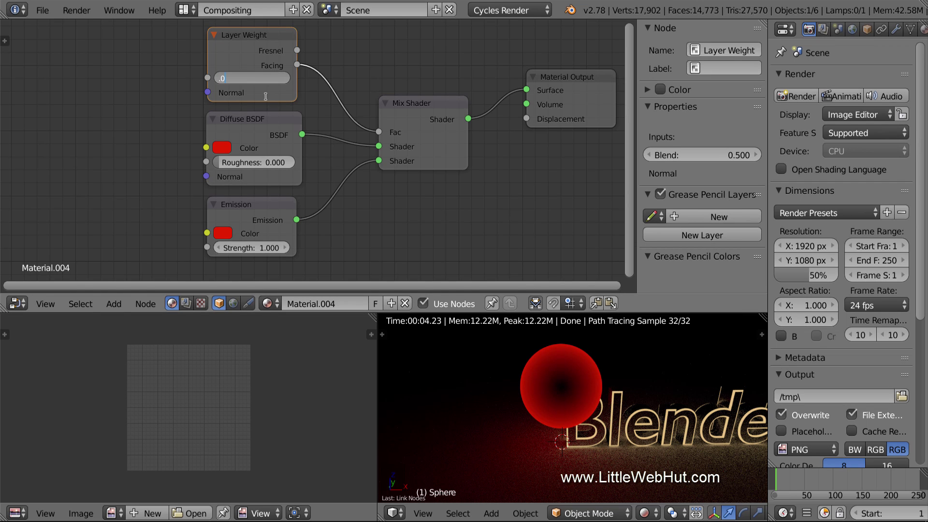
{"action": "left_click", "coordinate": [266, 97]}
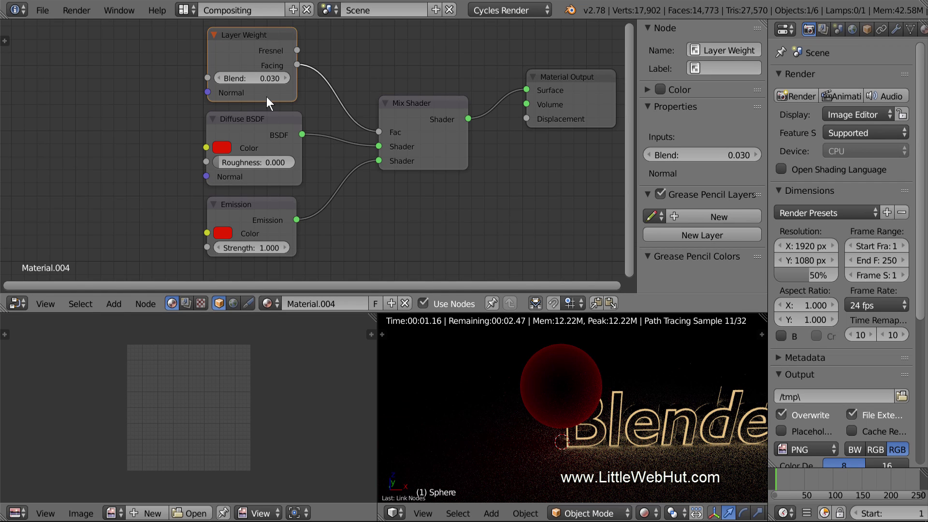
- Return to the Default screen layout and save the scene as sparkle.blend in C:\demo\
{"action": "left_click", "coordinate": [194, 11]}
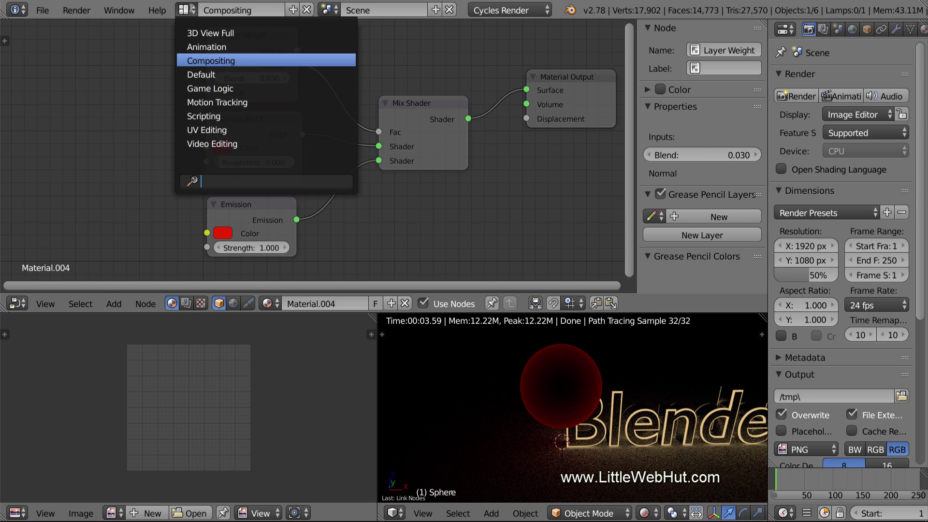
{"action": "left_click", "coordinate": [230, 74]}
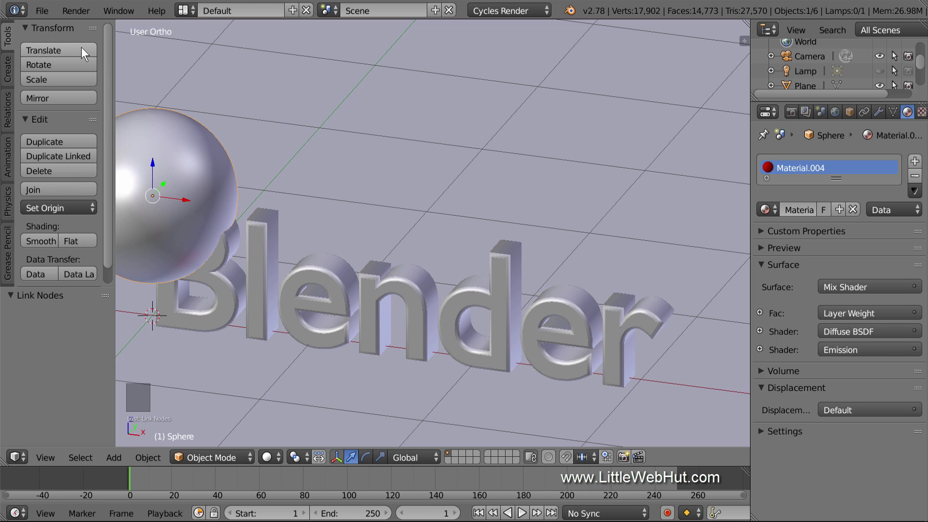
{"action": "left_click", "coordinate": [46, 10]}
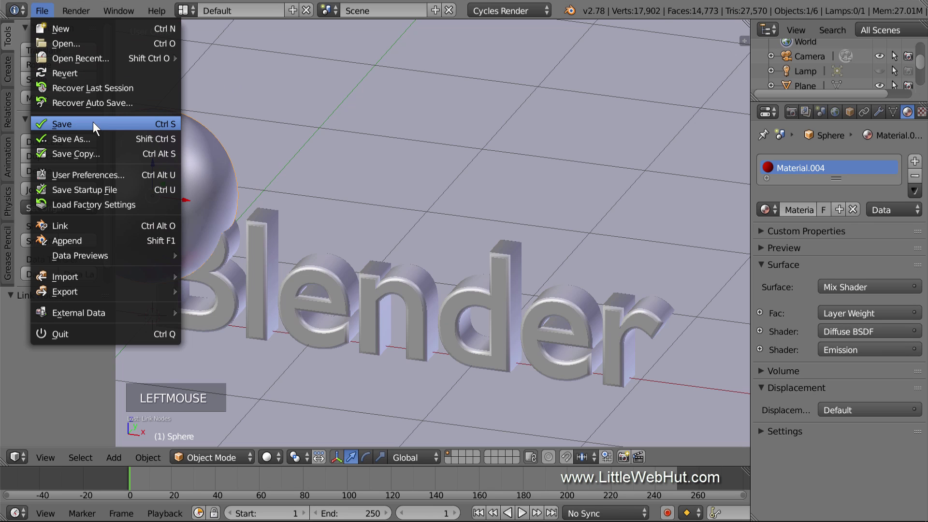
{"action": "left_click", "coordinate": [98, 139]}
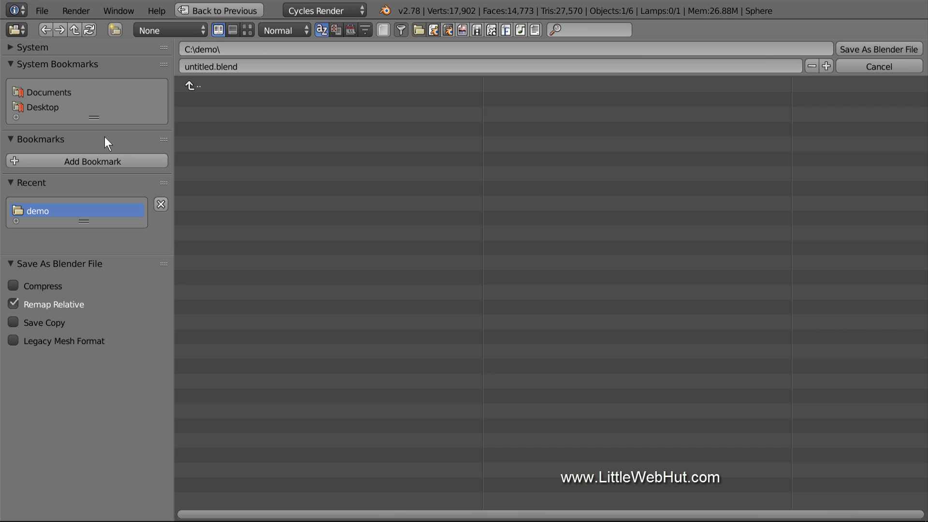
{"action": "left_click", "coordinate": [200, 66]}
{"action": "double_click", "coordinate": [200, 66]}
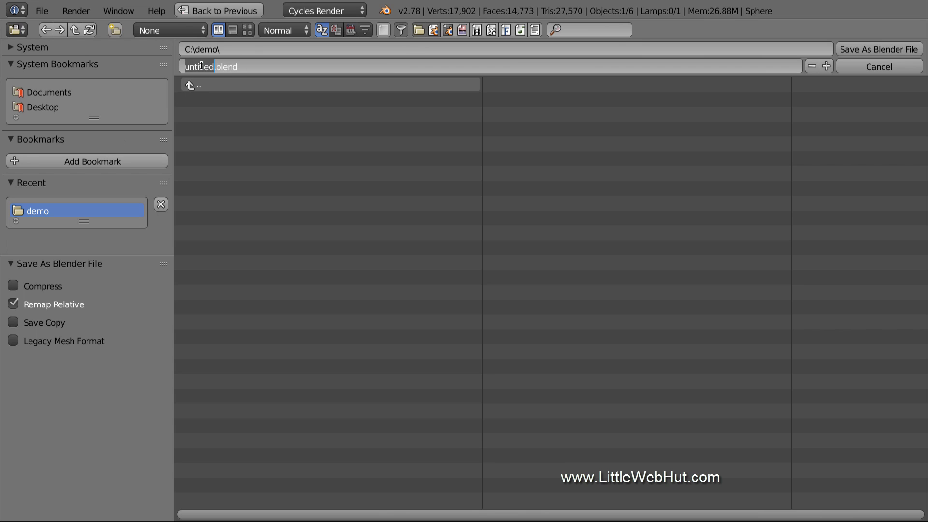
{"action": "type", "text": "sparkle"}
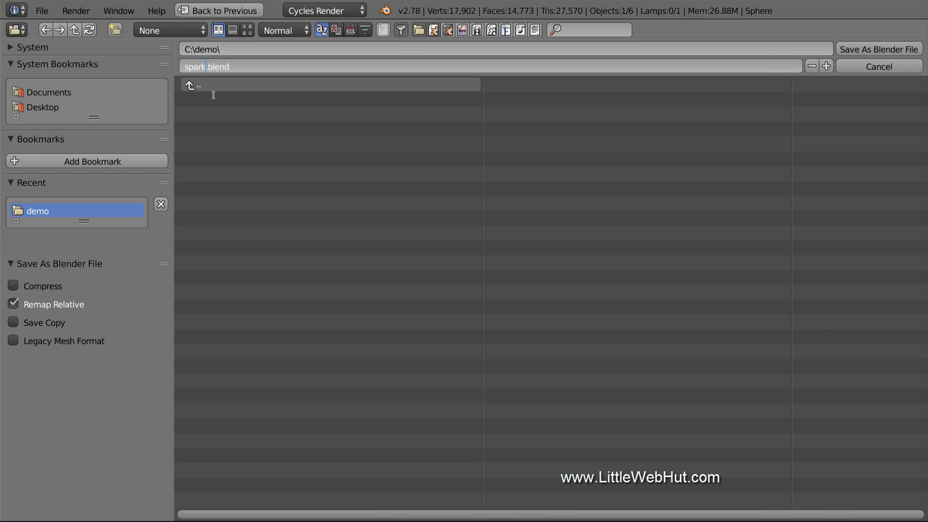
{"action": "key", "text": "Return"}
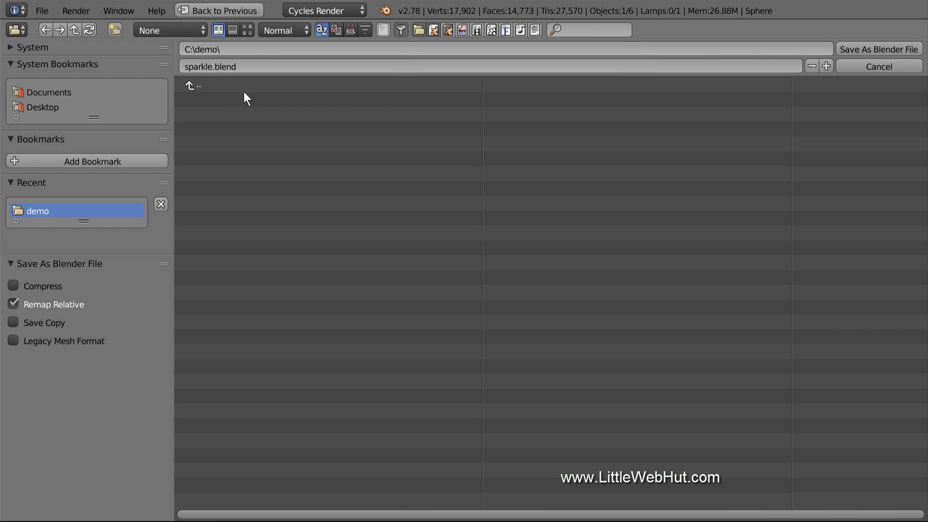
{"action": "left_click", "coordinate": [883, 50]}
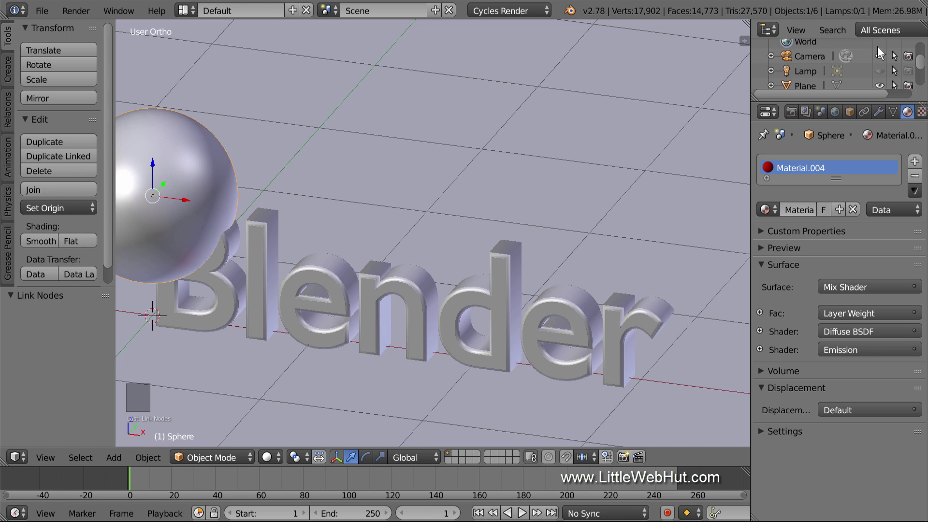
- Lower the sphere about 0.22 along the Z axis toward the floor plane
{"action": "middle_click_drag", "start_coordinate": [268, 268], "coordinate": [277, 243]}
{"action": "left_click_drag", "start_coordinate": [157, 156], "coordinate": [158, 193]}
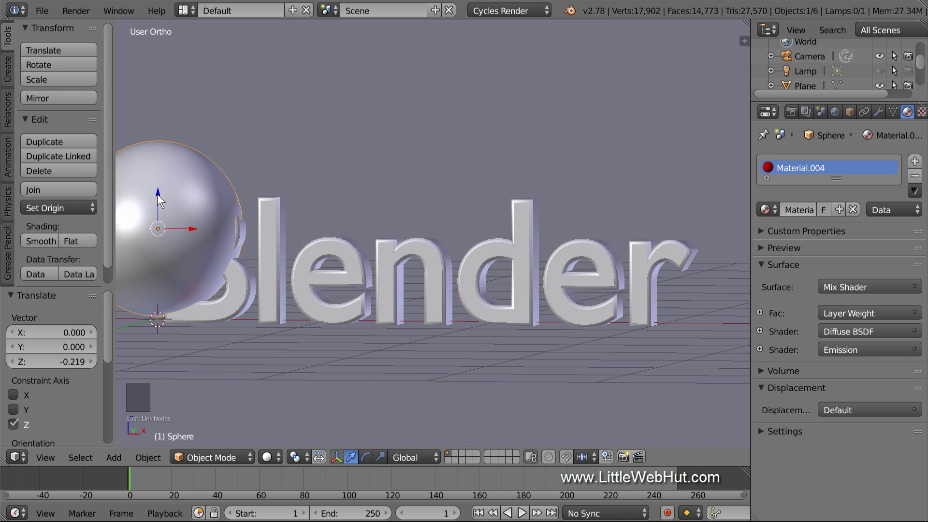
{"action": "key", "text": "KP_7"}
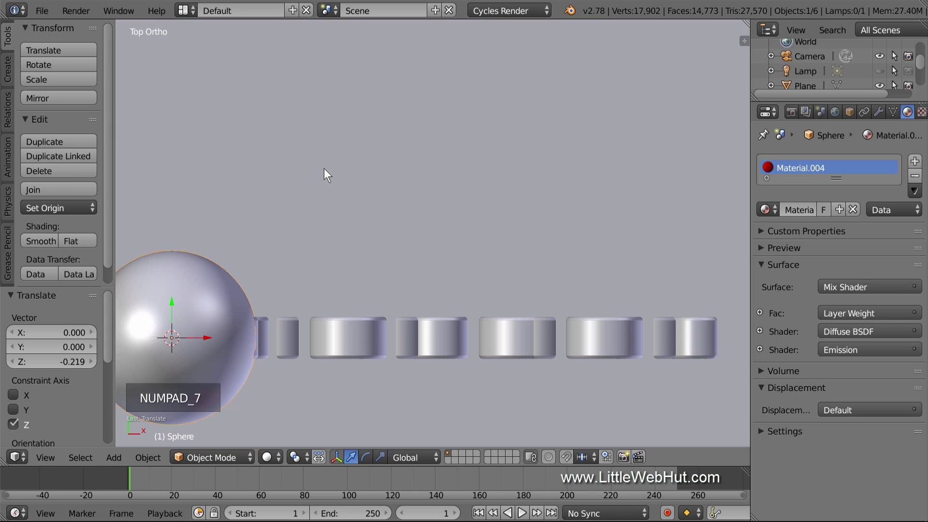
{"action": "scroll", "coordinate": [328, 172], "scroll_direction": "down", "scroll_amount": 2}
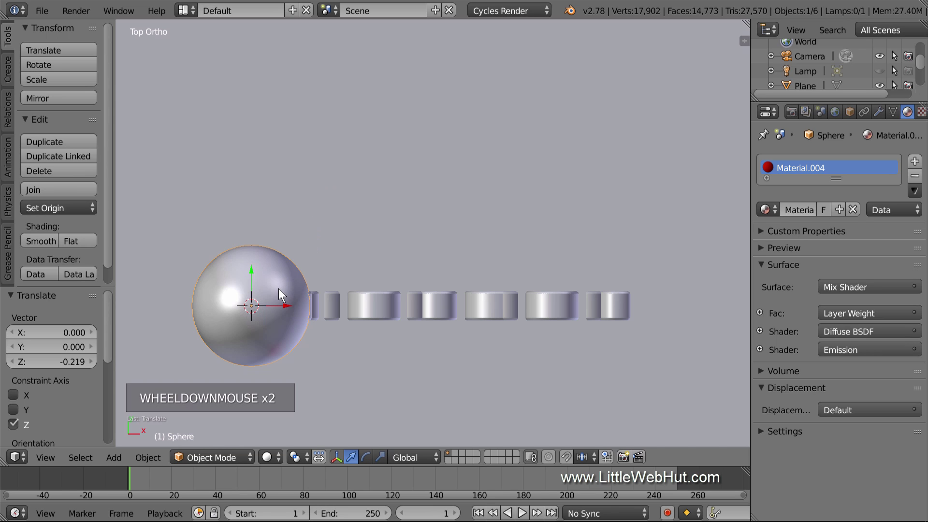
- Move the sphere about 2.69 along X and 0.82 along Y behind the text, and insert a Location keyframe at frame 100
{"action": "key", "text": "g"}
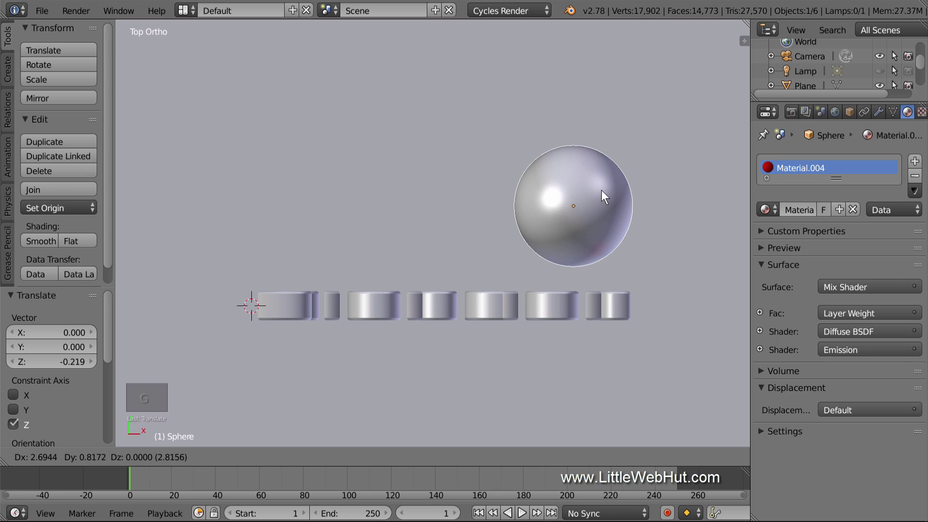
{"action": "left_click", "coordinate": [602, 189]}
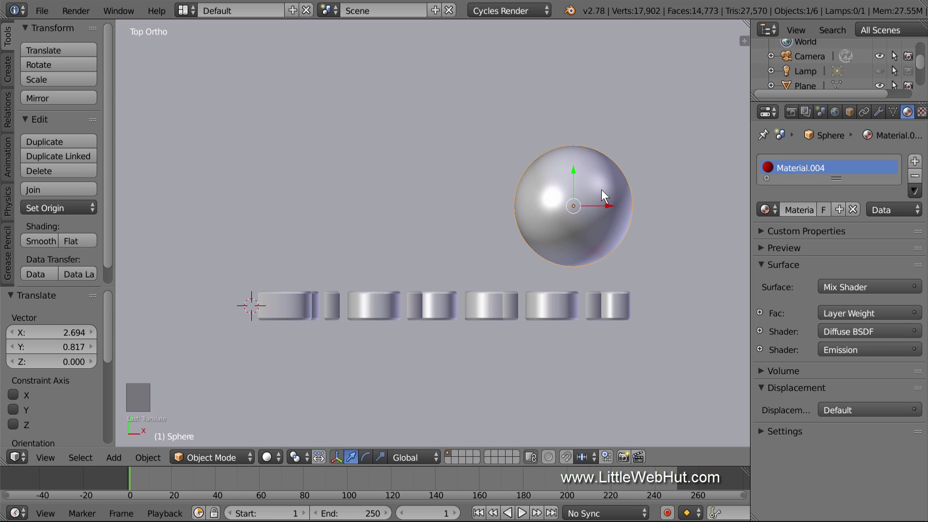
{"action": "left_click", "coordinate": [430, 513]}
{"action": "type", "text": "100"}
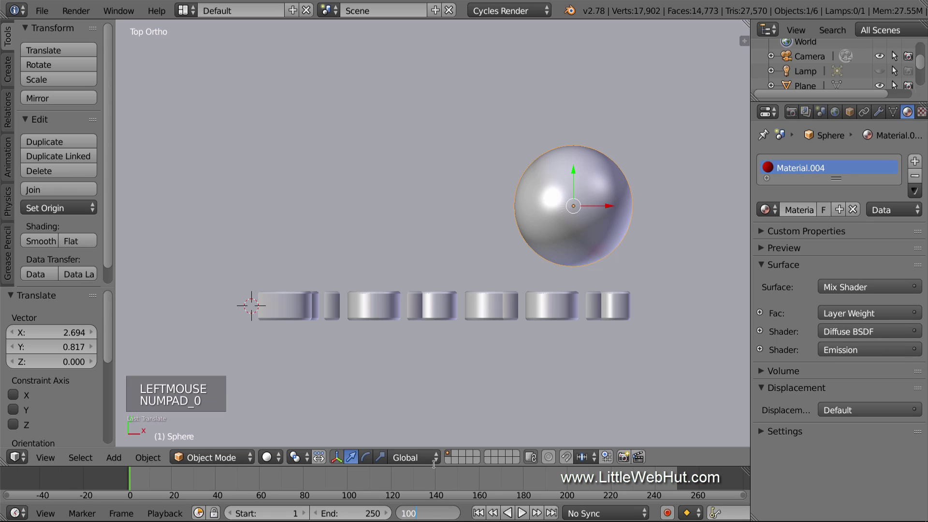
{"action": "key", "text": "Return"}
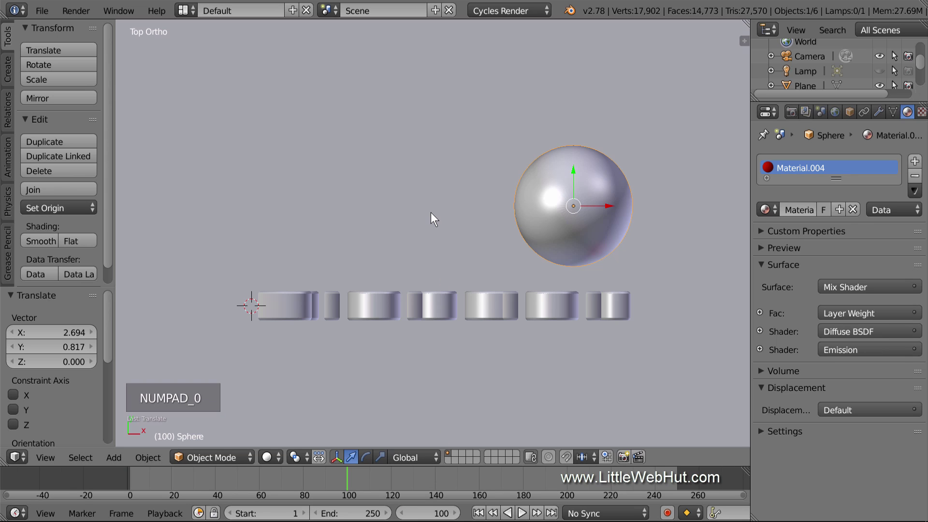
{"action": "key", "text": "i"}
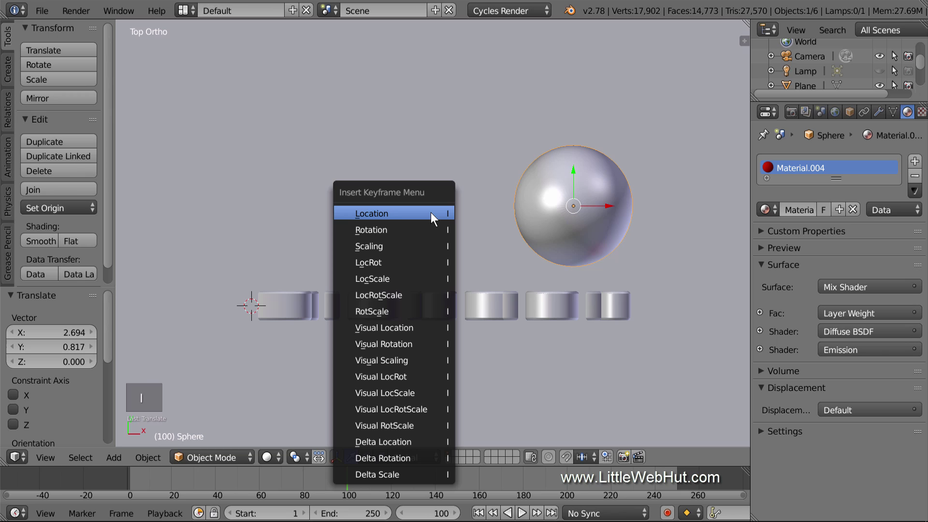
{"action": "left_click", "coordinate": [430, 213]}
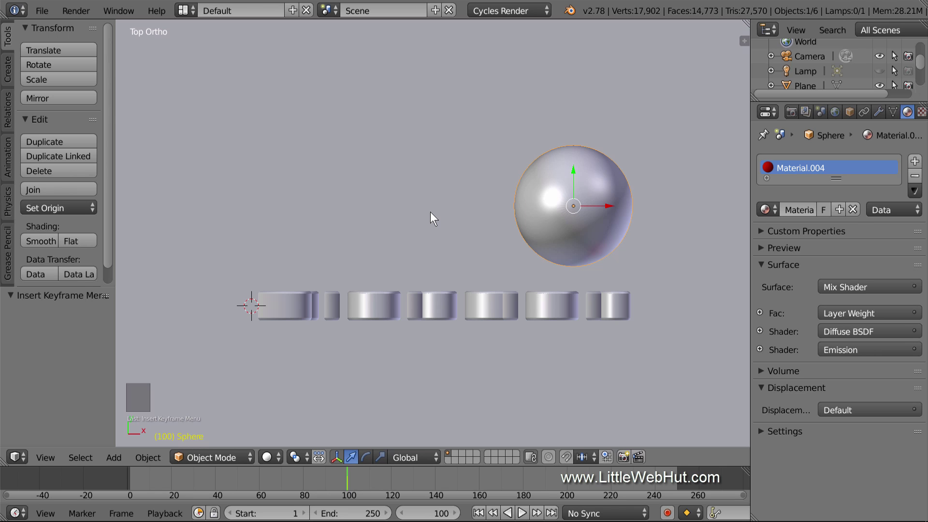
- Go to frame 60 and, in the front view, raise the sphere 1.2 along the Z axis
{"action": "key", "text": "KP_1"}
{"action": "scroll", "coordinate": [431, 211], "scroll_direction": "down", "scroll_amount": 1}
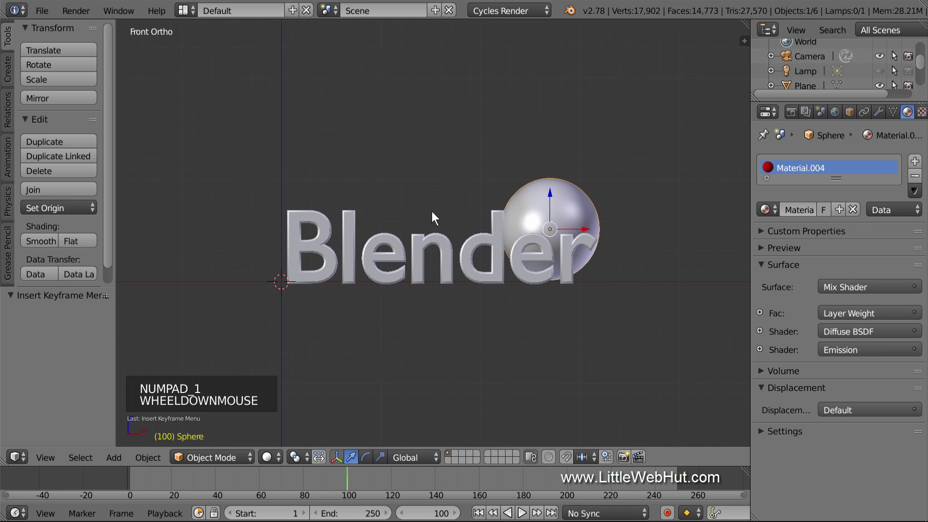
{"action": "middle_click_drag", "start_coordinate": [432, 211], "coordinate": [305, 346], "text": "shift"}
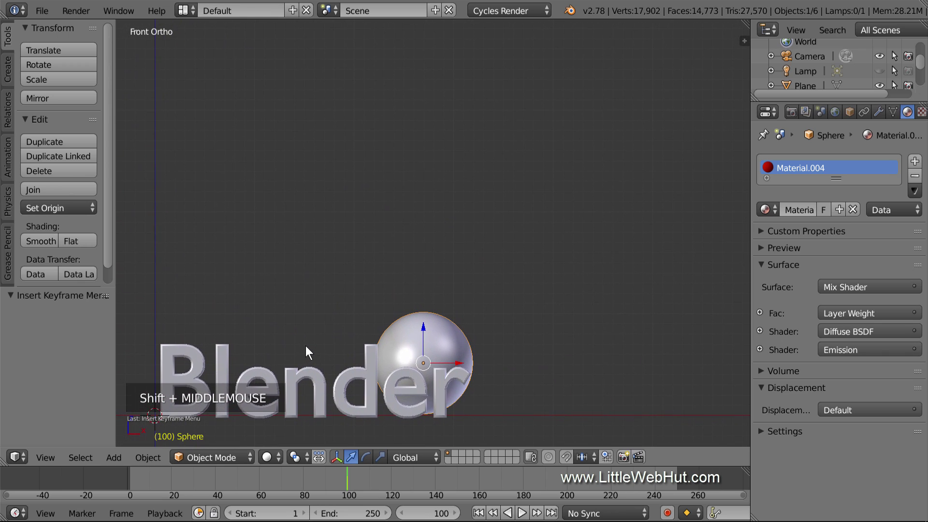
{"action": "left_click", "coordinate": [306, 346]}
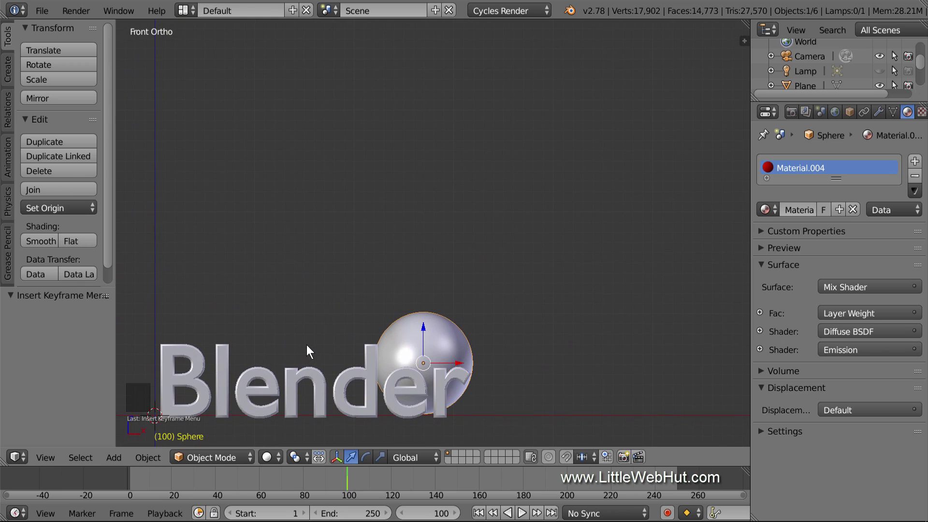
{"action": "left_click", "coordinate": [426, 512]}
{"action": "type", "text": "60"}
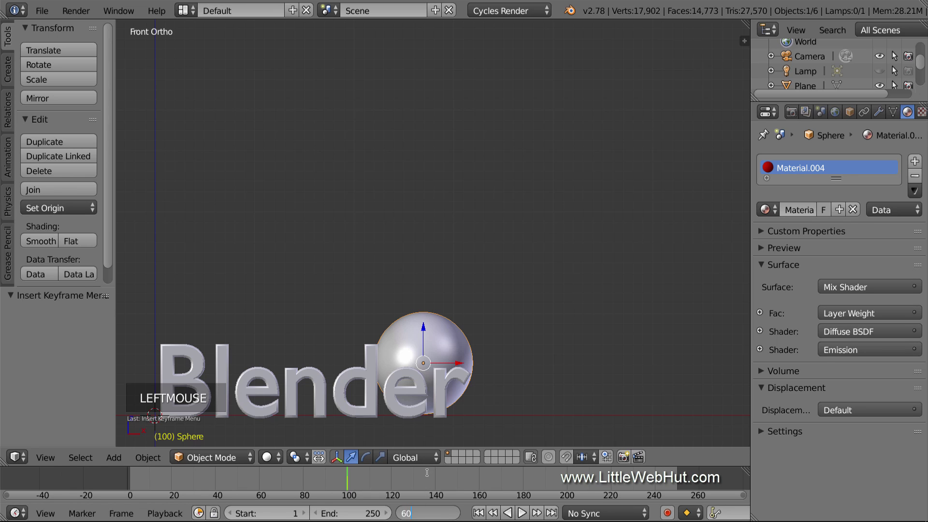
{"action": "key", "text": "Return"}
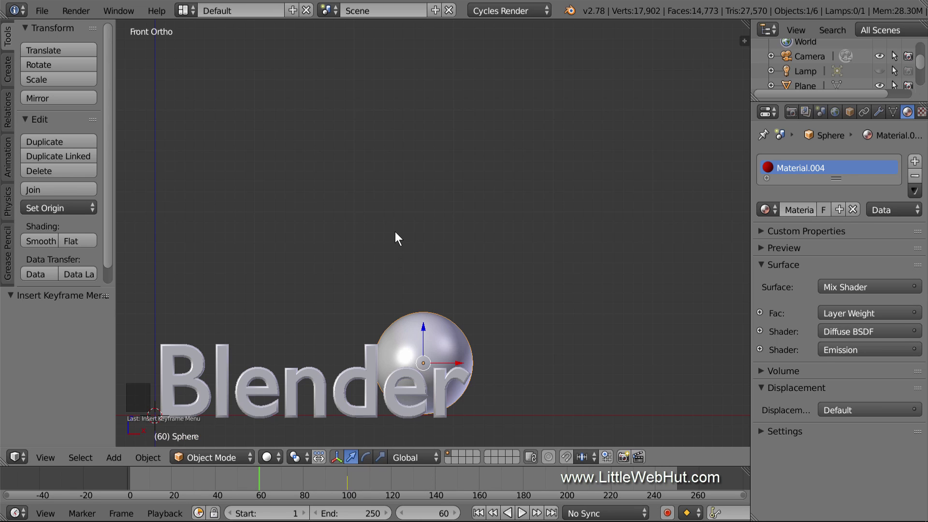
{"action": "key", "text": "g"}
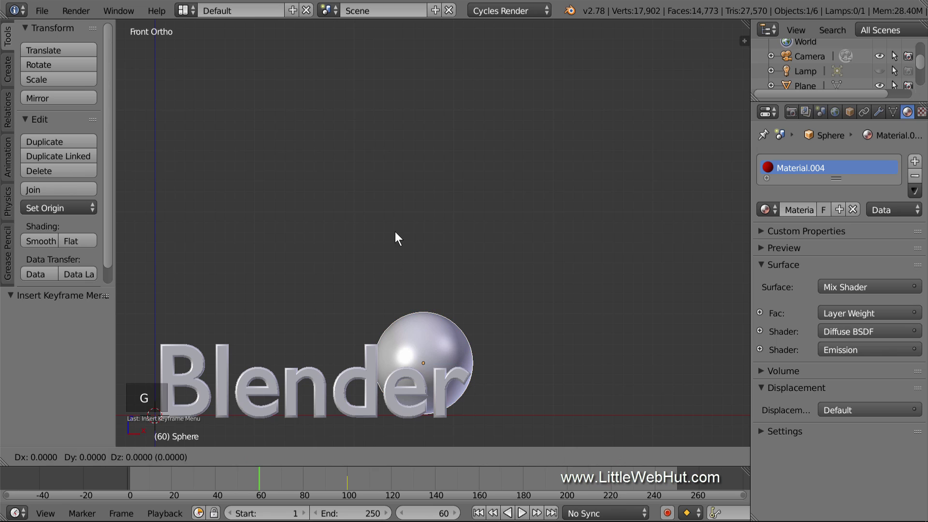
{"action": "type", "text": "z1.2"}
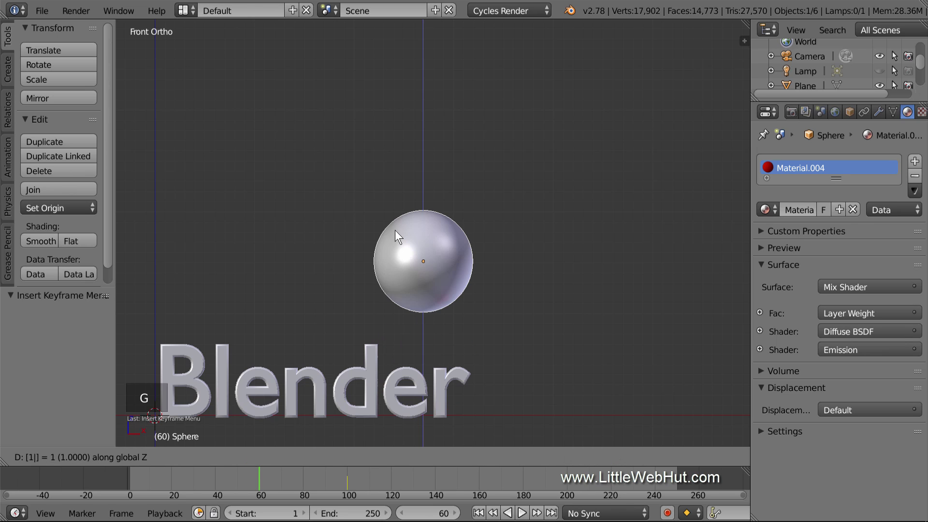
{"action": "key", "text": "Return"}
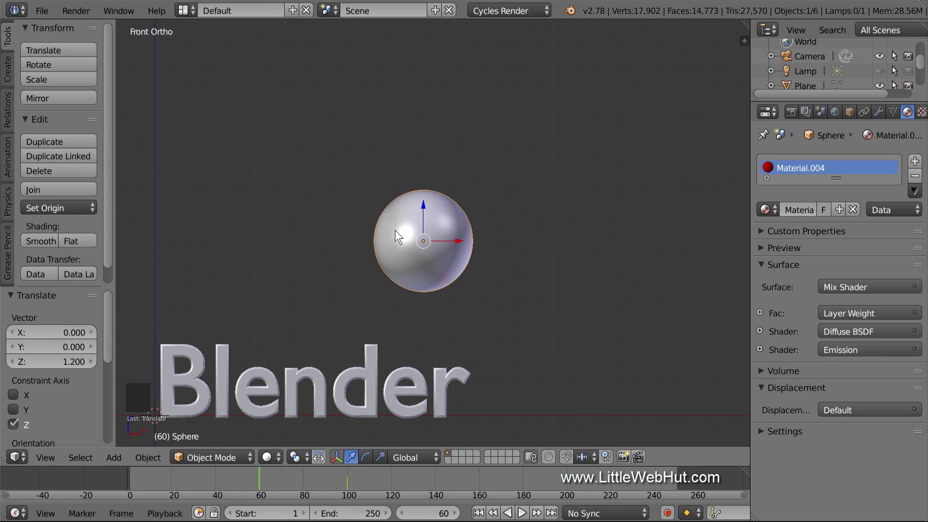
- Move the sphere -3 along the X axis and insert a Location keyframe at frame 60
{"action": "key", "text": "g"}
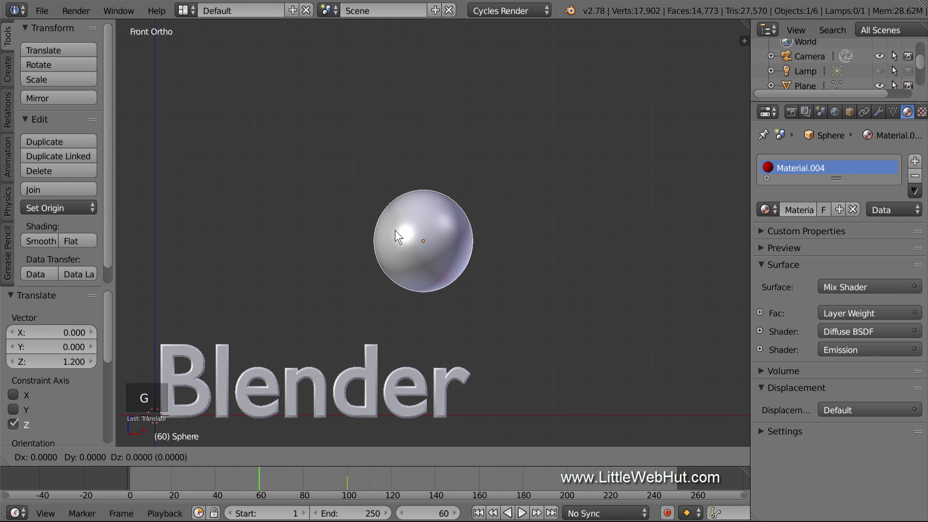
{"action": "key", "text": "x"}
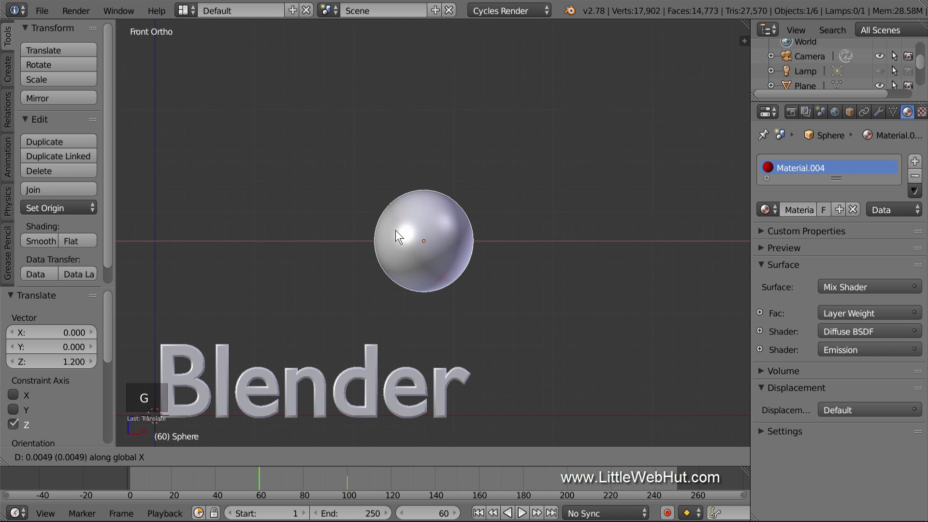
{"action": "type", "text": "-3"}
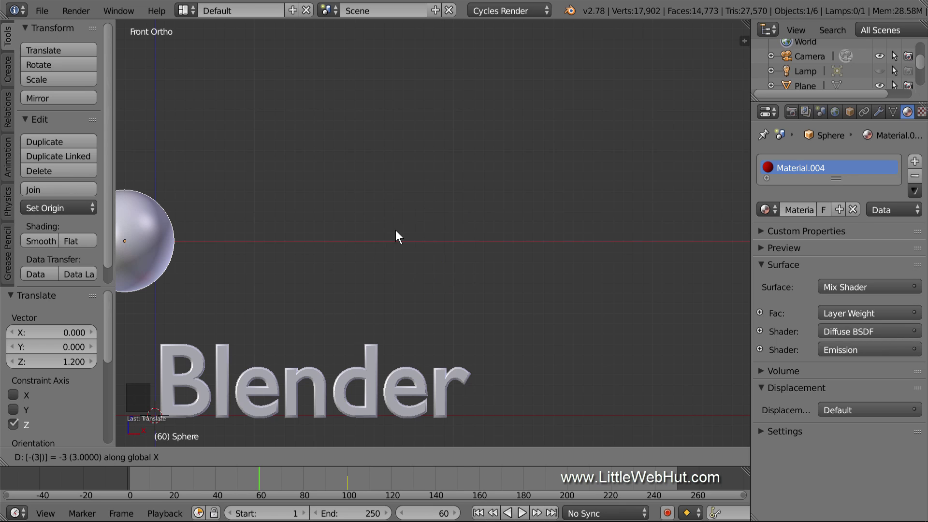
{"action": "key", "text": "Return"}
{"action": "key", "text": "i"}
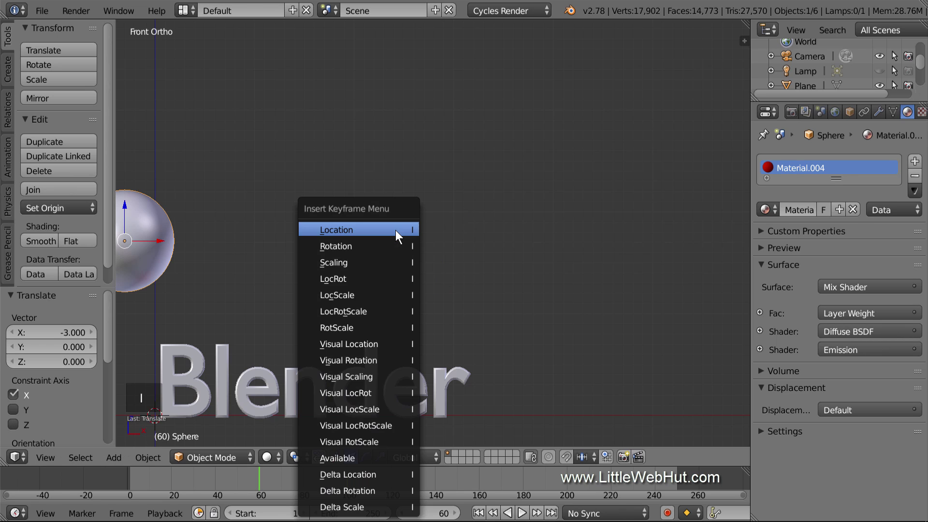
{"action": "left_click", "coordinate": [395, 230]}
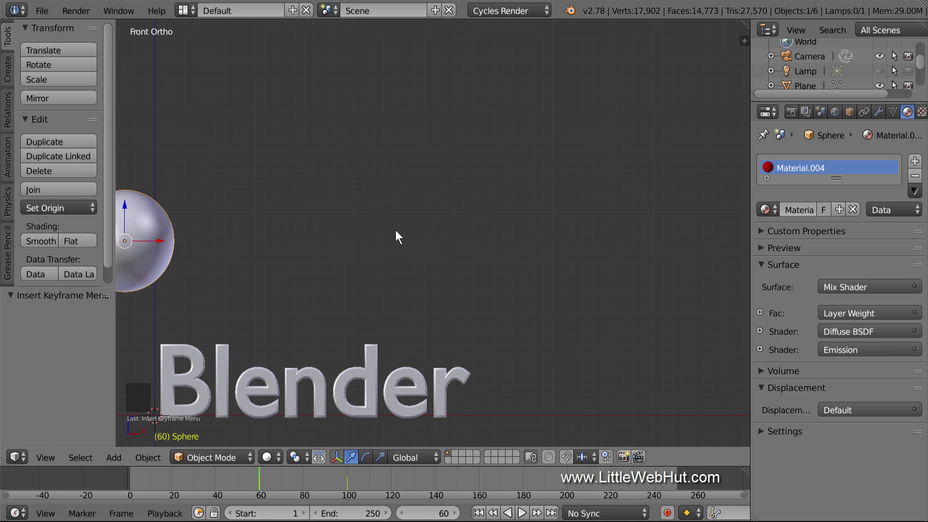
- Return to frame 1 and move the sphere 4.8 along the X axis
{"action": "left_click", "coordinate": [476, 512]}
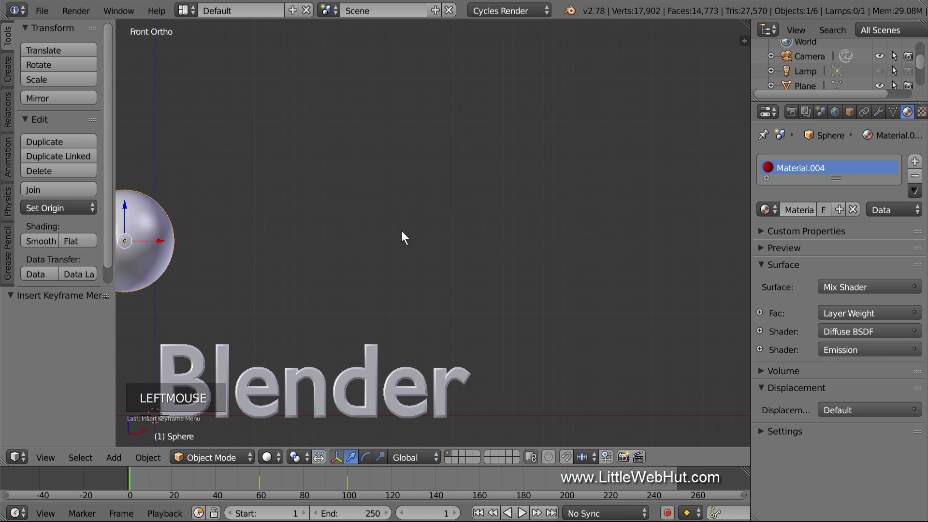
{"action": "key", "text": "g"}
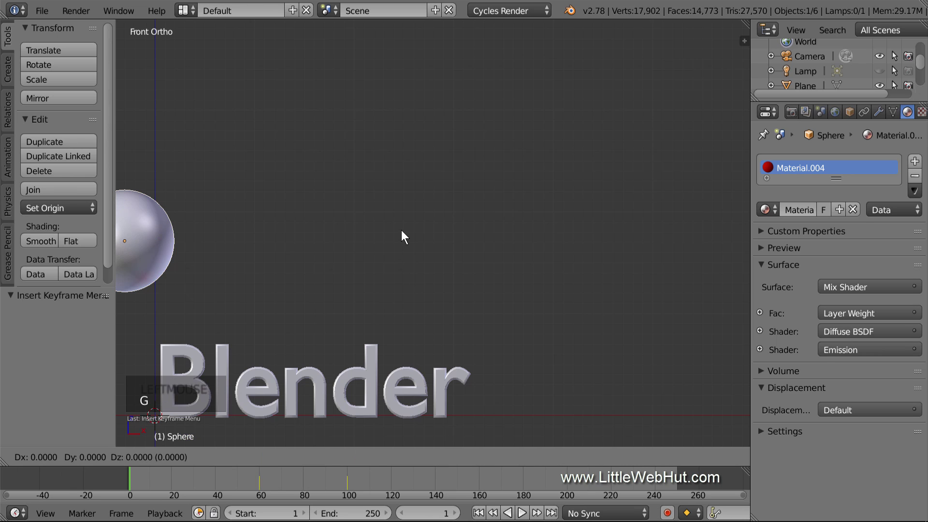
{"action": "key", "text": "x"}
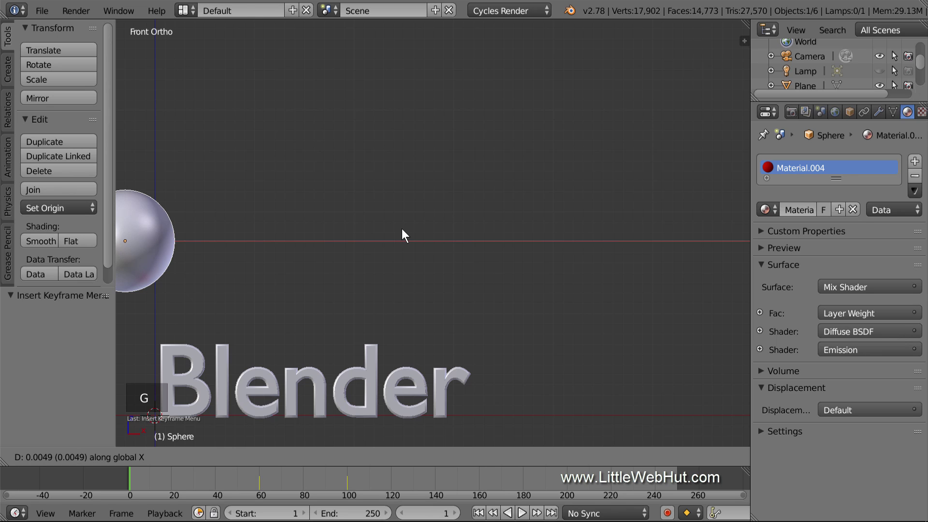
{"action": "type", "text": "4.8"}
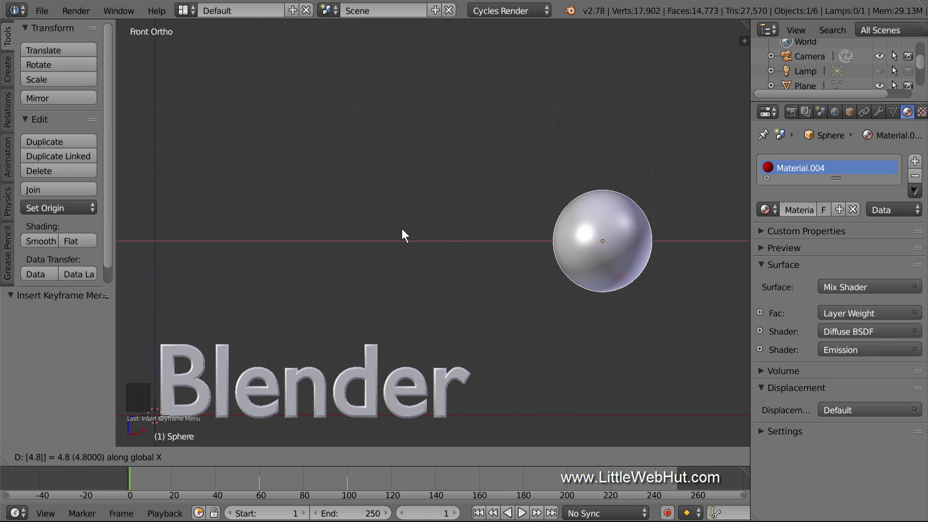
{"action": "key", "text": "Return"}
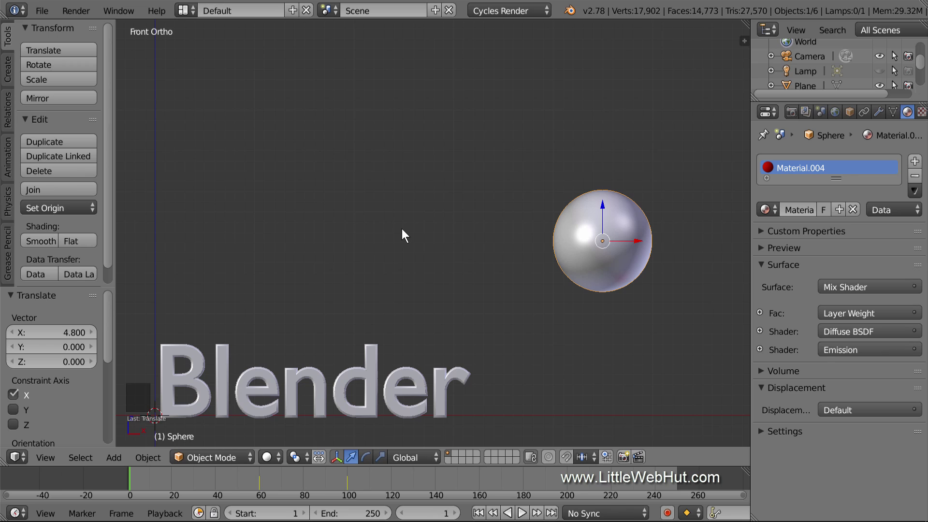
- Raise the sphere 1 along the Z axis and insert a Location keyframe at frame 1
{"action": "key", "text": "g"}
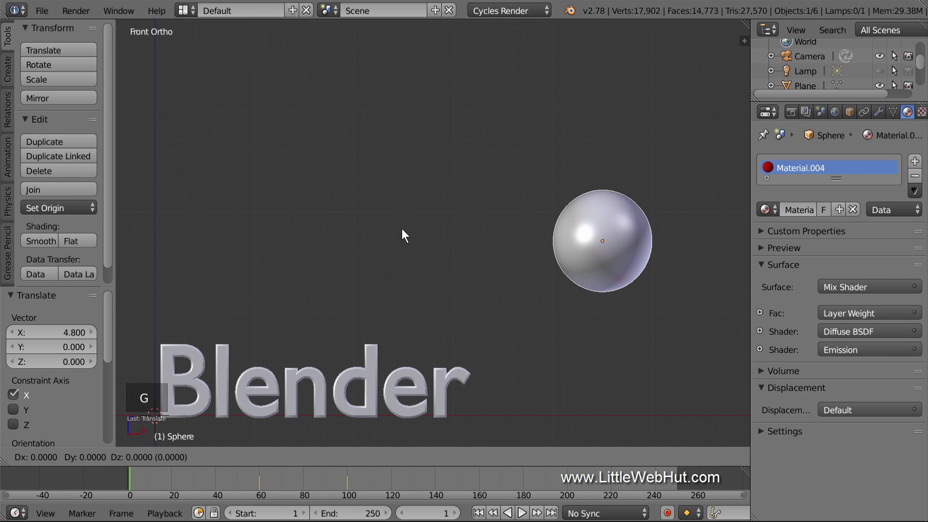
{"action": "key", "text": "z"}
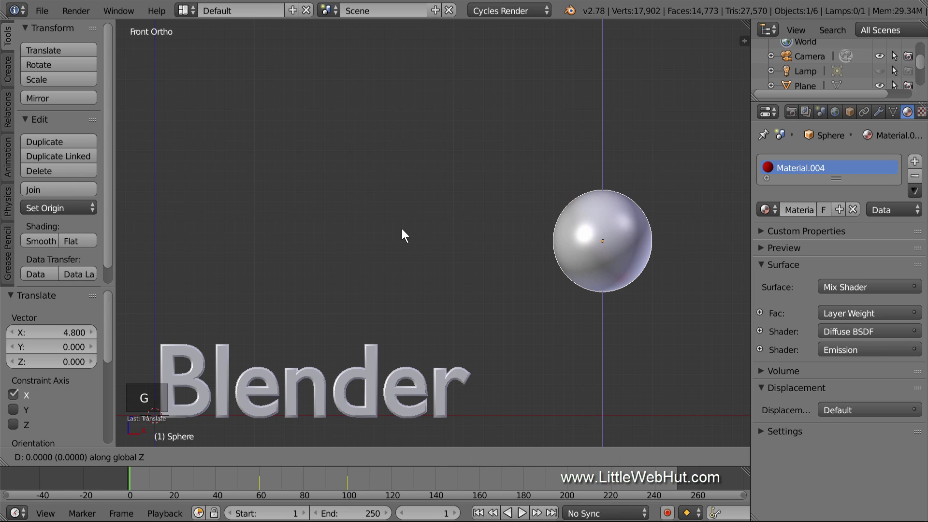
{"action": "key", "text": "1"}
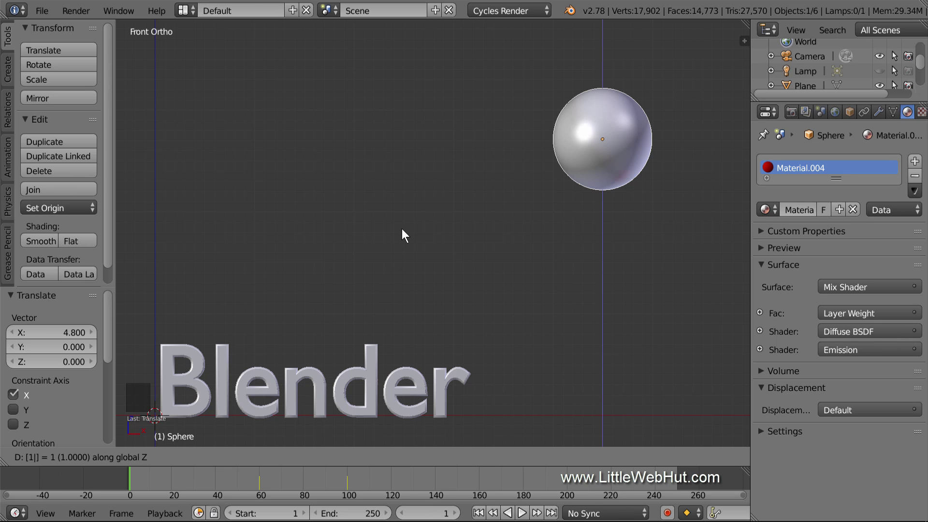
{"action": "key", "text": "Return"}
{"action": "key", "text": "i"}
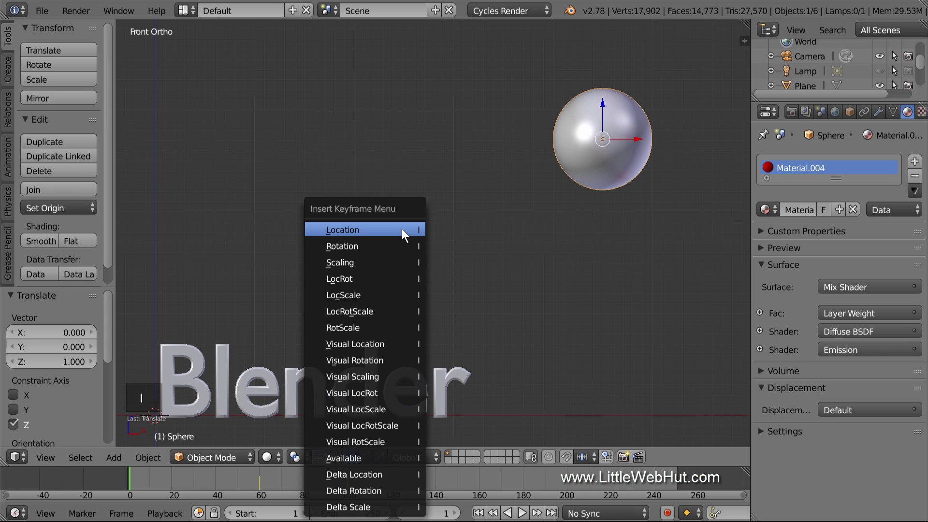
{"action": "left_click", "coordinate": [402, 229]}
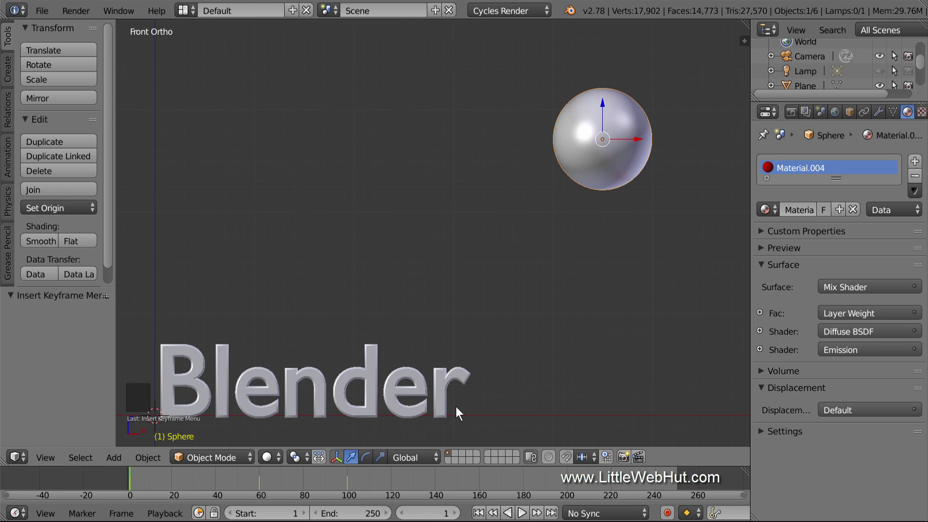
- Play the animation to check the sphere's motion, and stop it after the sphere's last keyframe
{"action": "left_click", "coordinate": [522, 513]}
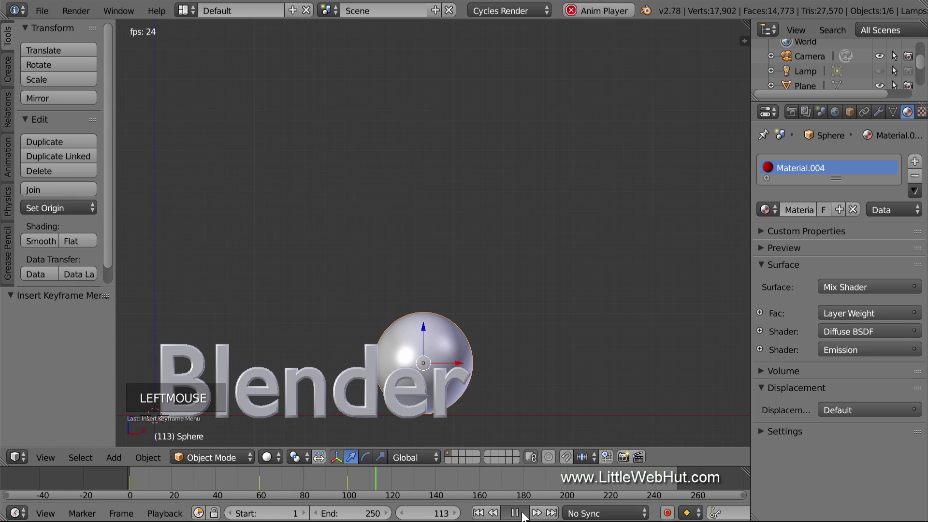
{"action": "left_click", "coordinate": [522, 513]}
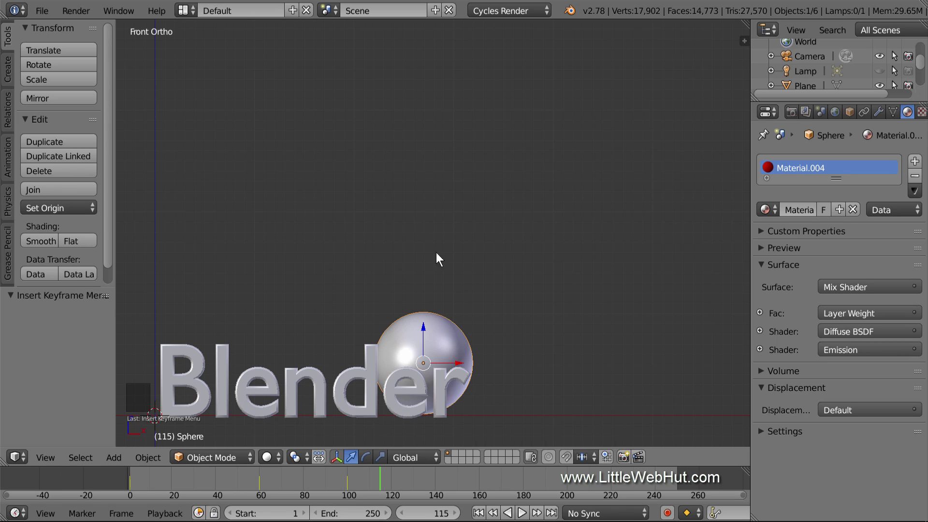
- Add an Ico Sphere mesh to the scene and give it a new material
{"action": "key", "text": "shift+a"}
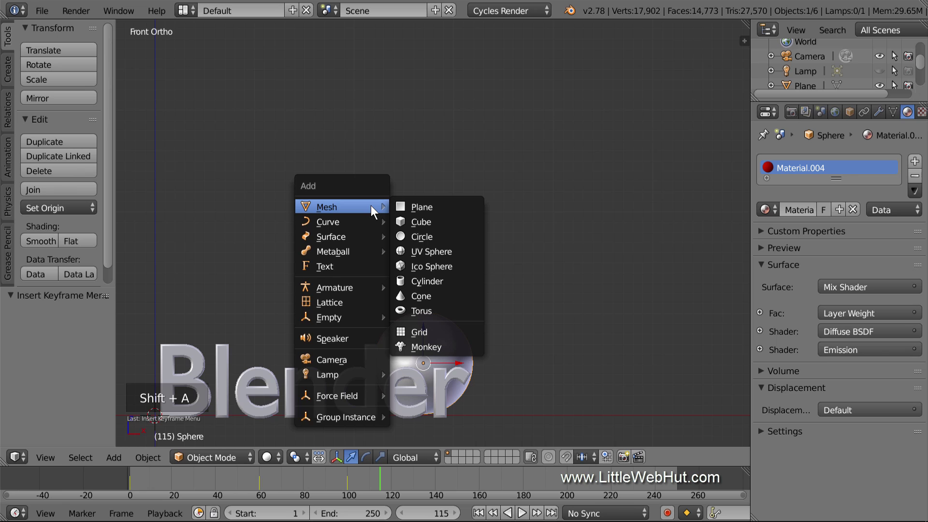
{"action": "left_click", "coordinate": [468, 264]}
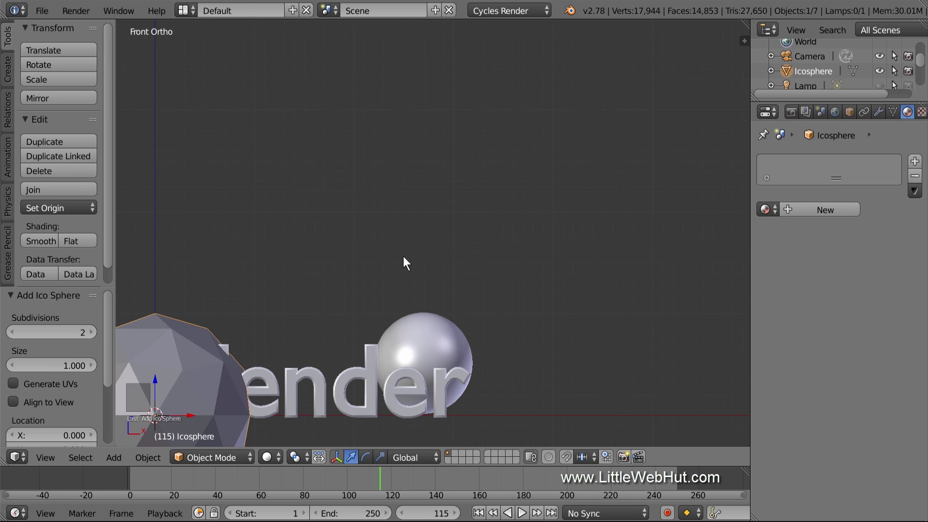
{"action": "middle_click_drag", "start_coordinate": [387, 259], "coordinate": [464, 209], "text": "shift"}
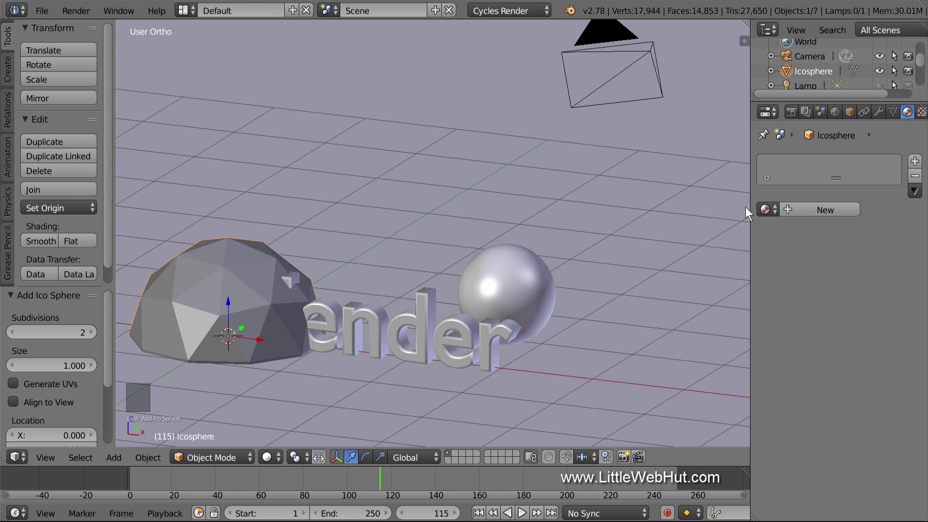
{"action": "left_click", "coordinate": [840, 209]}
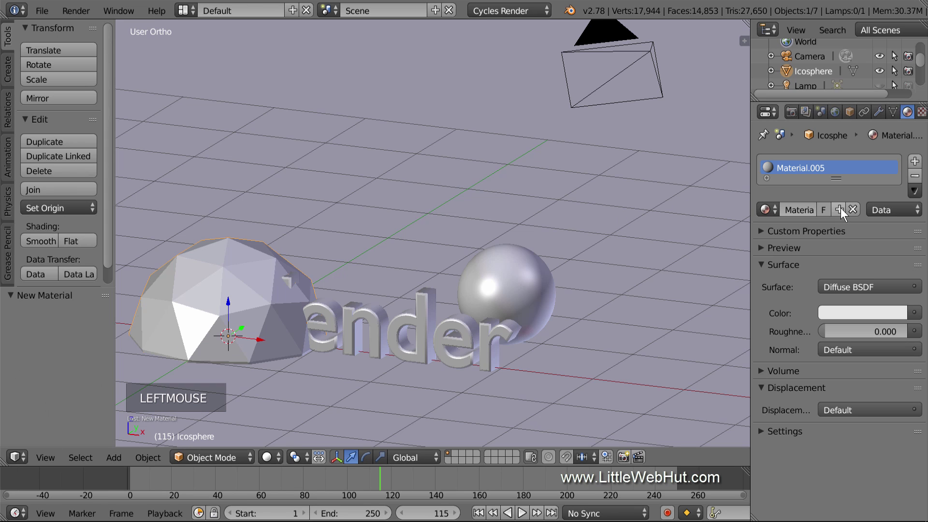
- Change the Ico Sphere's surface shader to Emission and set its color to hex E7C383
{"action": "left_click", "coordinate": [863, 286]}
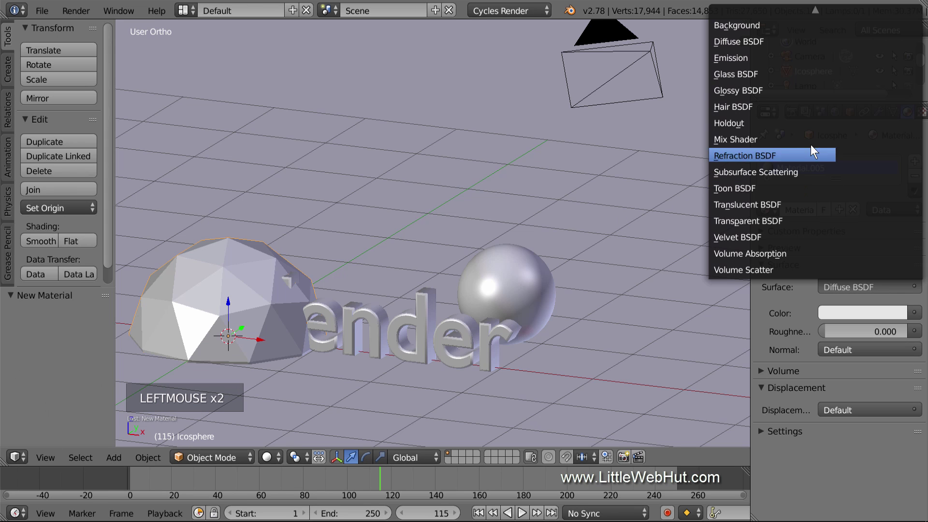
{"action": "left_click", "coordinate": [787, 57]}
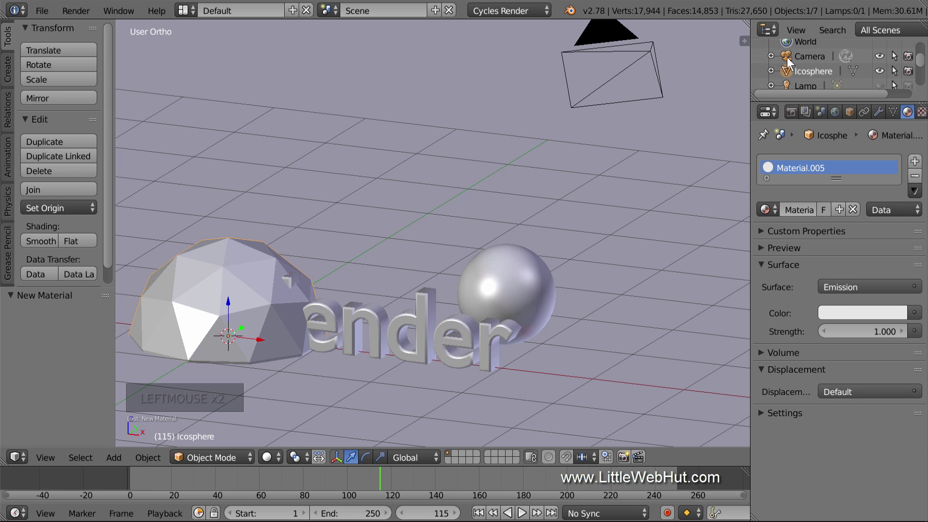
{"action": "left_click", "coordinate": [860, 313]}
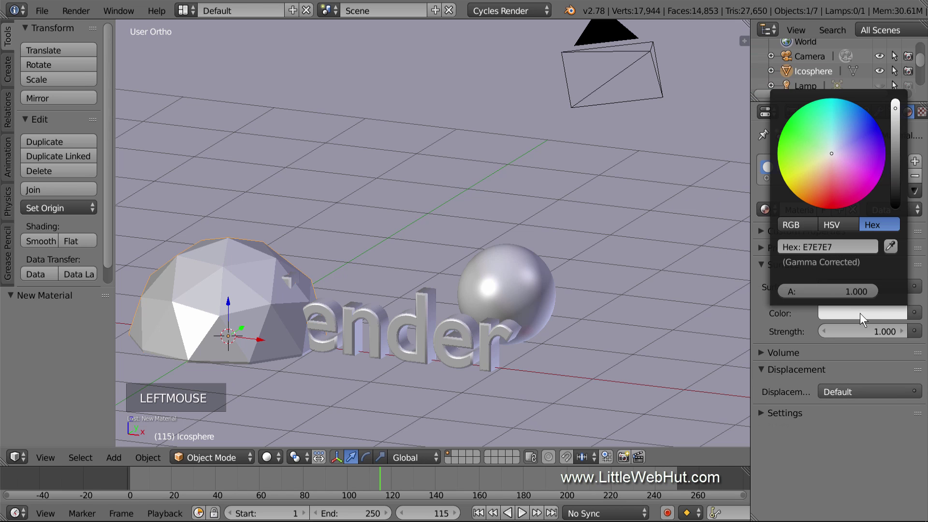
{"action": "left_click", "coordinate": [814, 250]}
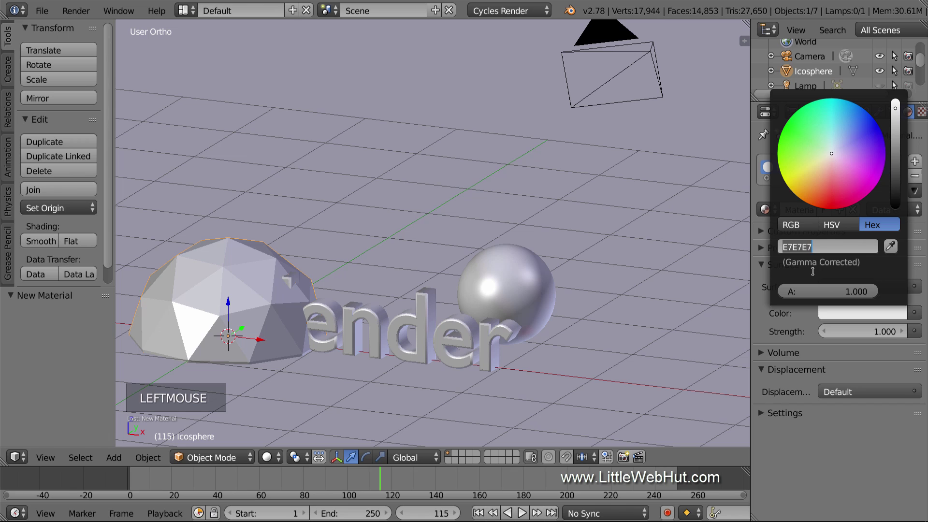
{"action": "type", "text": "e7c383"}
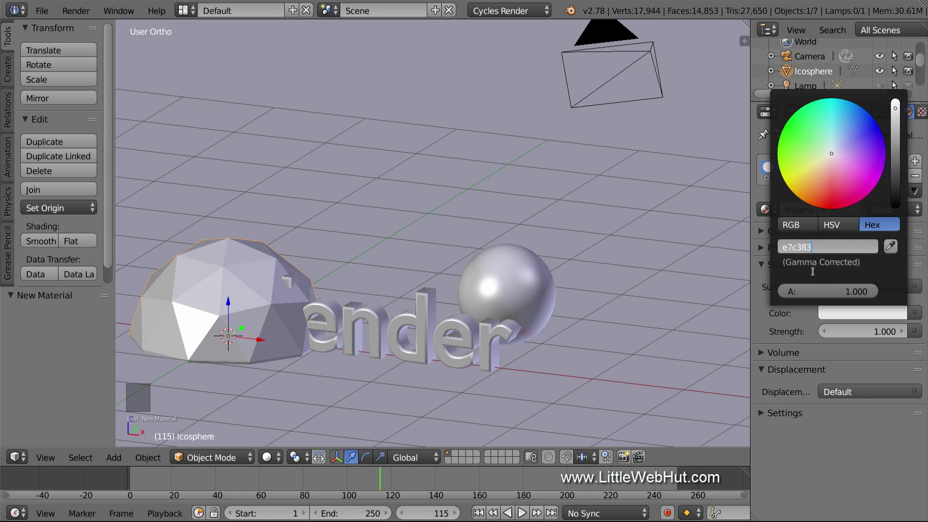
{"action": "key", "text": "Return"}
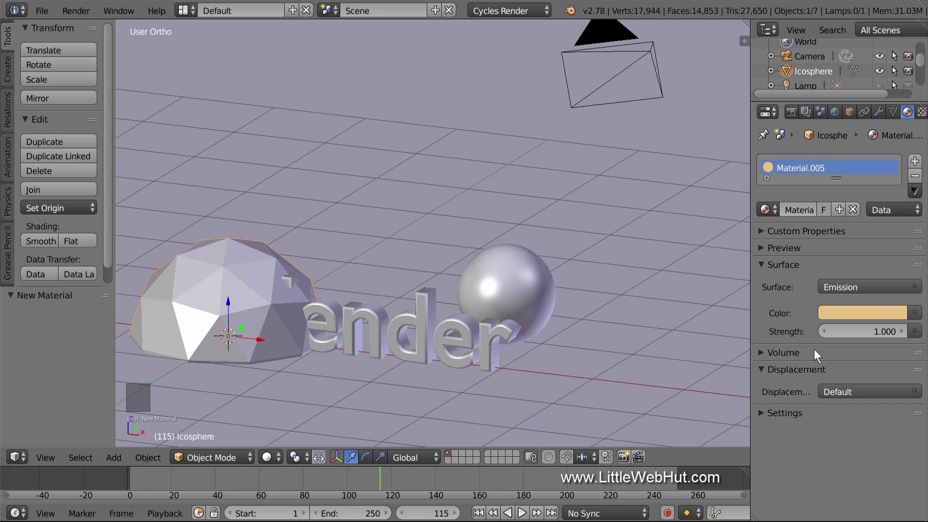
- Set the Ico Sphere's emission strength to 2 and move it down the Z axis by about 1.3, below the text
{"action": "left_click", "coordinate": [866, 331]}
{"action": "type", "text": "2"}
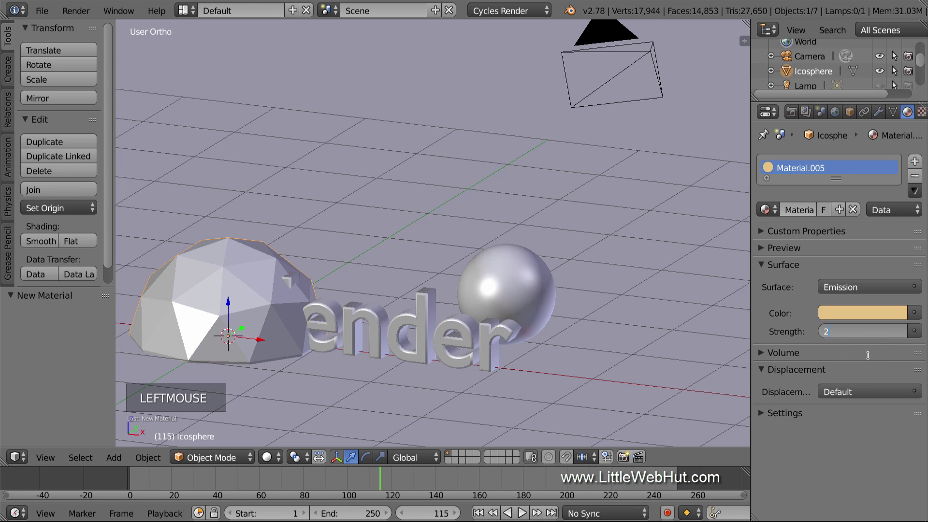
{"action": "key", "text": "Return"}
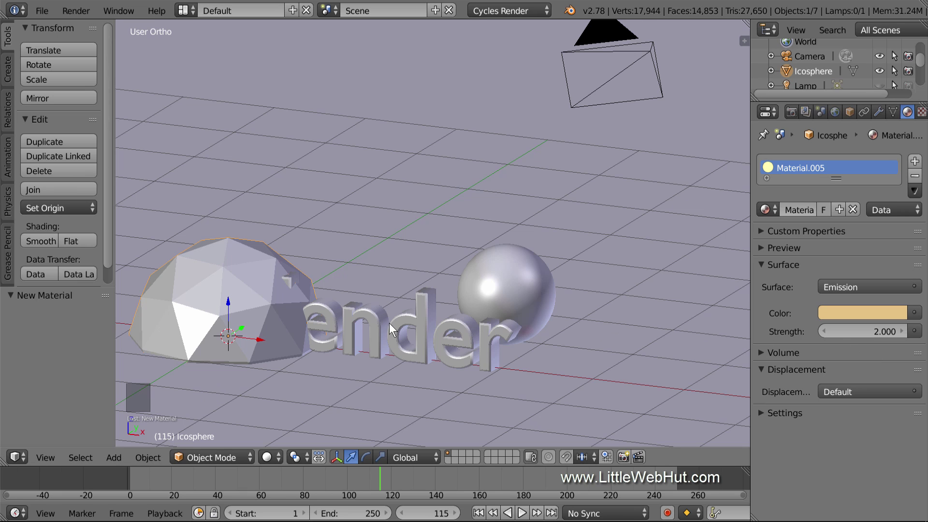
{"action": "left_click_drag", "start_coordinate": [228, 301], "coordinate": [225, 431]}
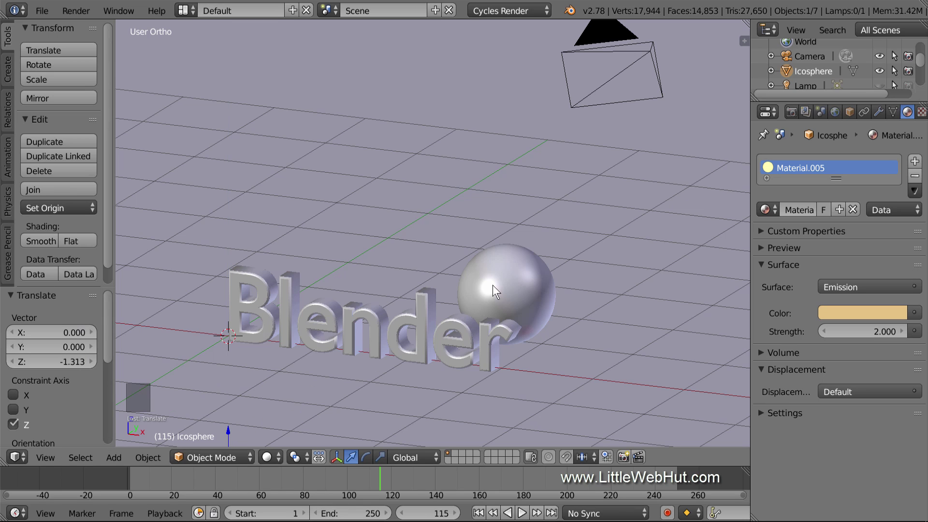
- Add a particle system to the large sphere beside the text and set its particle number to 1500
{"action": "right_click", "coordinate": [504, 274]}
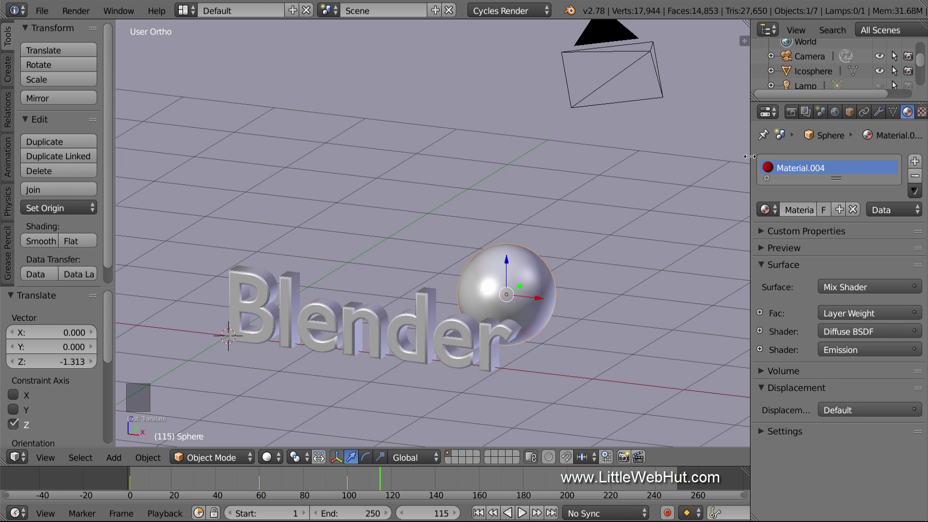
{"action": "left_click_drag", "start_coordinate": [750, 162], "coordinate": [723, 167]}
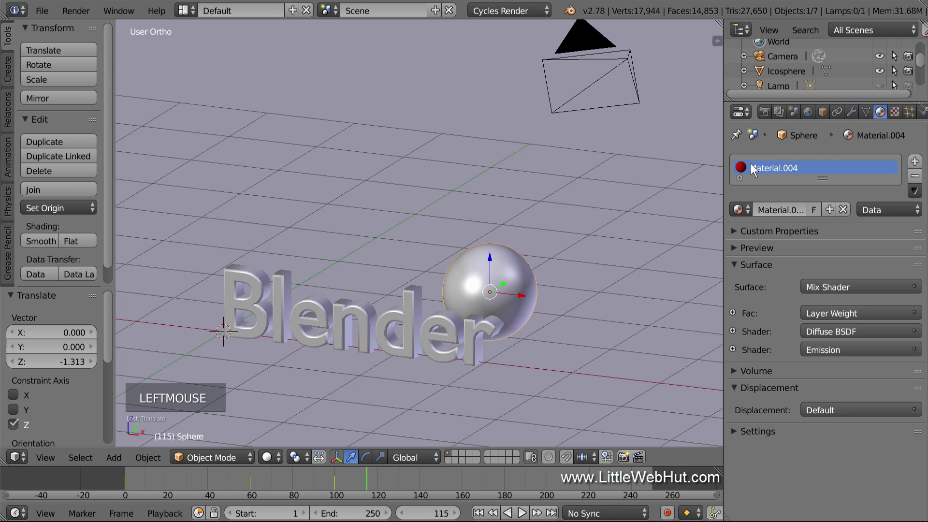
{"action": "left_click", "coordinate": [909, 113]}
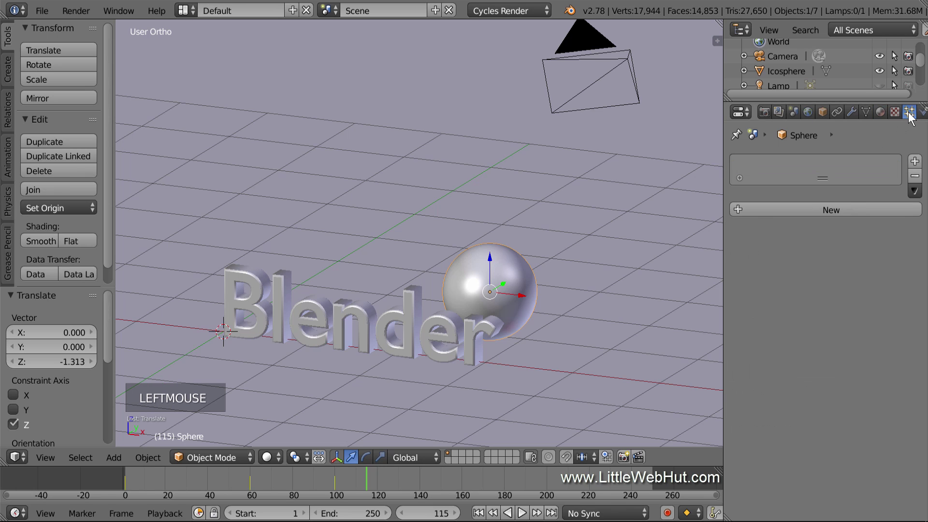
{"action": "left_click", "coordinate": [869, 209]}
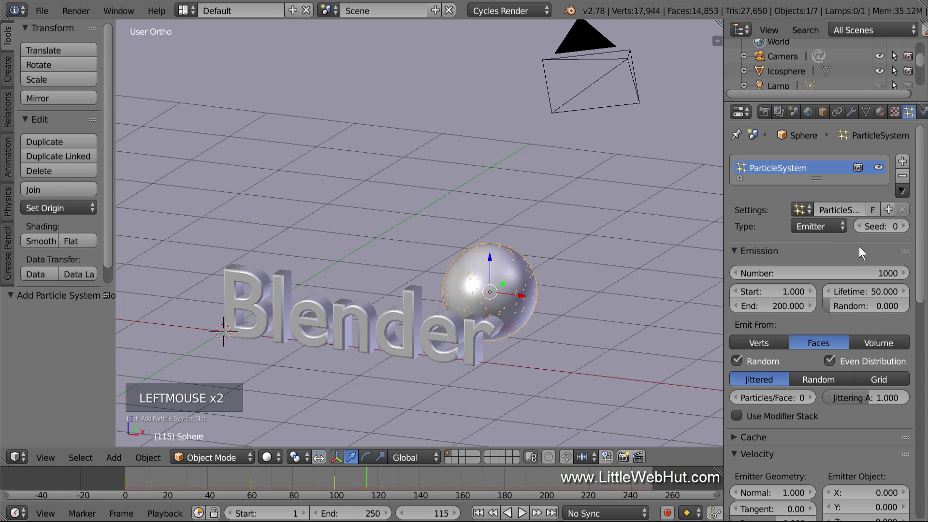
{"action": "left_click", "coordinate": [854, 271]}
{"action": "type", "text": "15"}
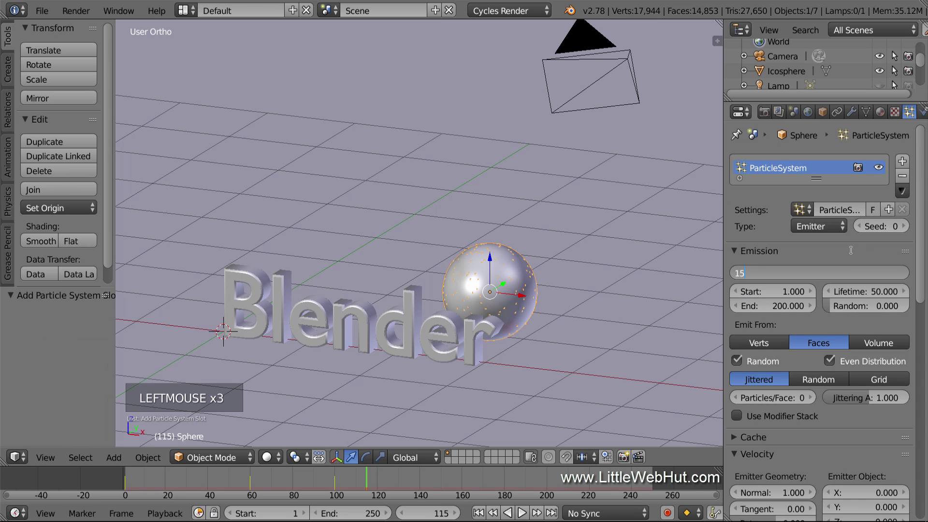
{"action": "type", "text": "00"}
{"action": "key", "text": "Return"}
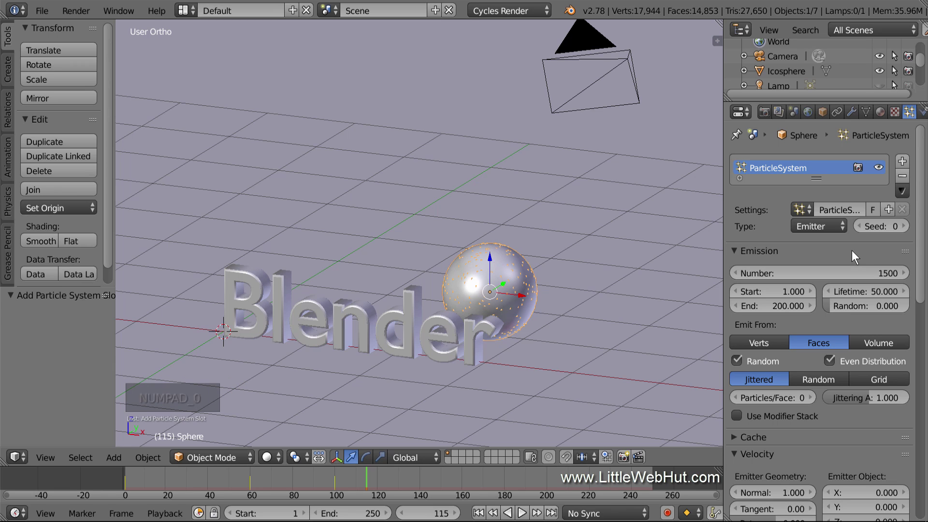
- Set the particle emission to end at frame 100 and the particle lifetime to 1000
{"action": "left_click", "coordinate": [770, 306]}
{"action": "type", "text": "100"}
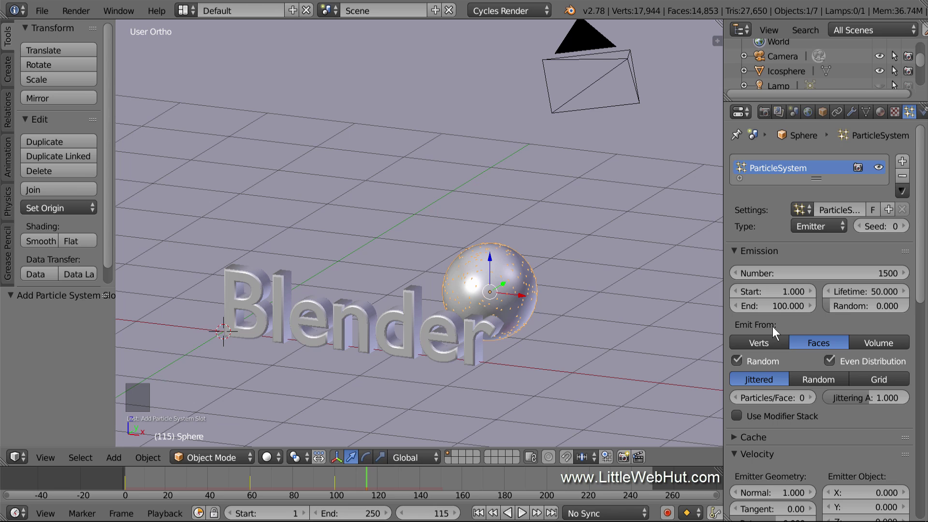
{"action": "left_click", "coordinate": [867, 291]}
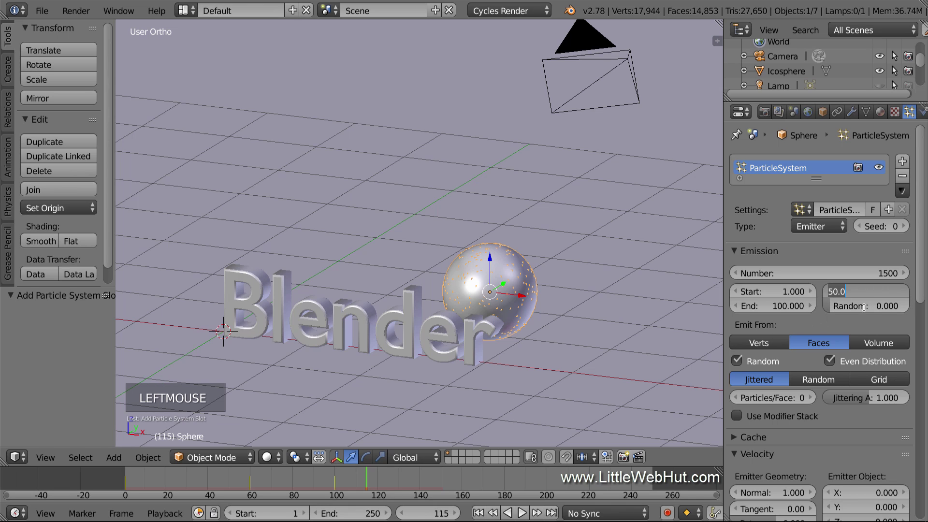
{"action": "type", "text": "1000"}
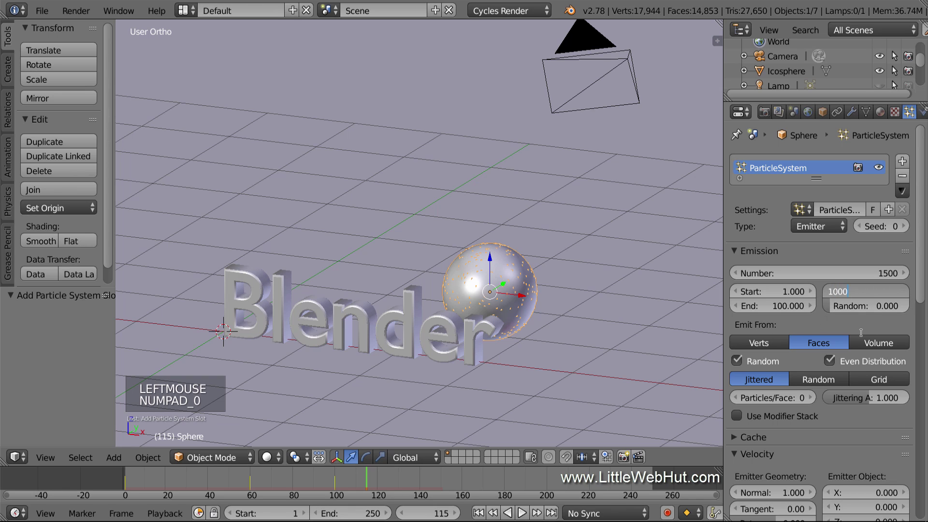
{"action": "key", "text": "Return"}
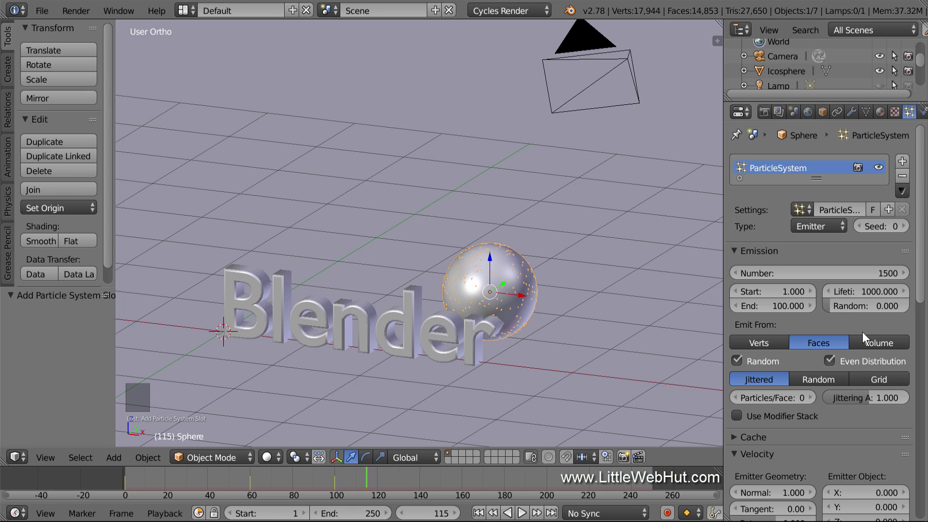
- Set the particles' emitter geometry Normal velocity to 0
{"action": "left_click_drag", "start_coordinate": [919, 286], "coordinate": [918, 353]}
{"action": "double_click", "coordinate": [777, 336]}
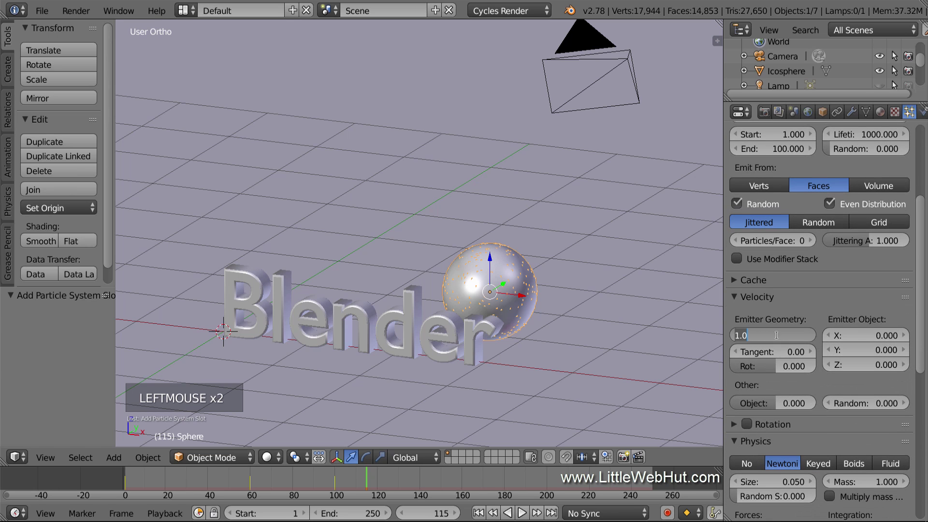
{"action": "type", "text": "0"}
{"action": "key", "text": "Return"}
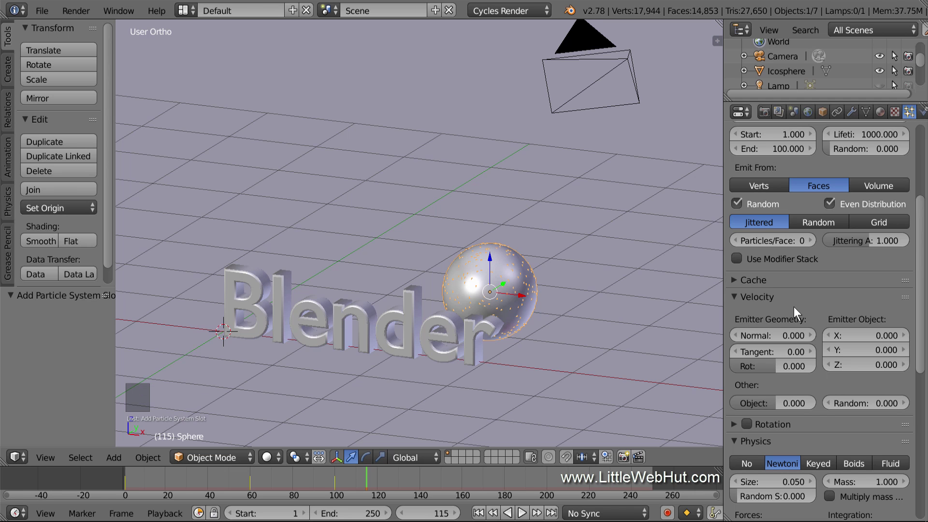
- Set the Gravity field weight of the sphere's particle system to 0
{"action": "left_click_drag", "start_coordinate": [920, 235], "coordinate": [919, 382]}
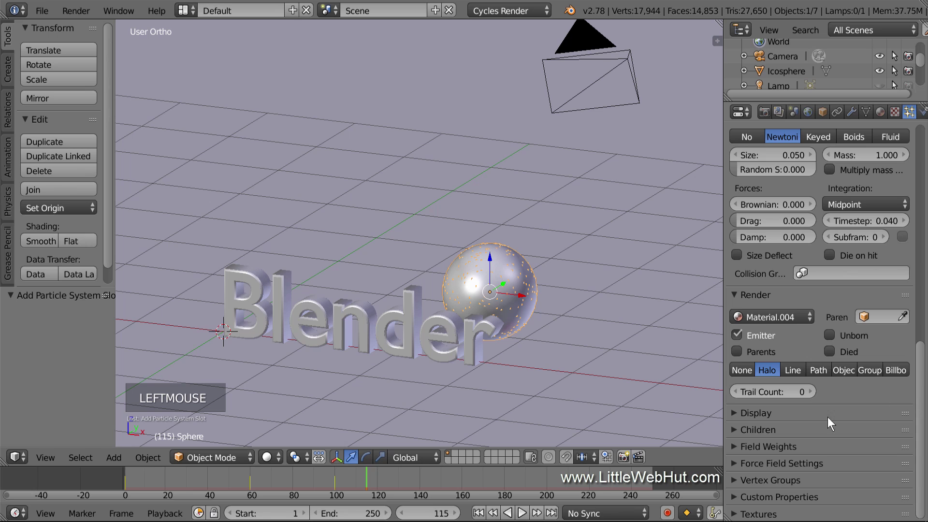
{"action": "left_click", "coordinate": [742, 446]}
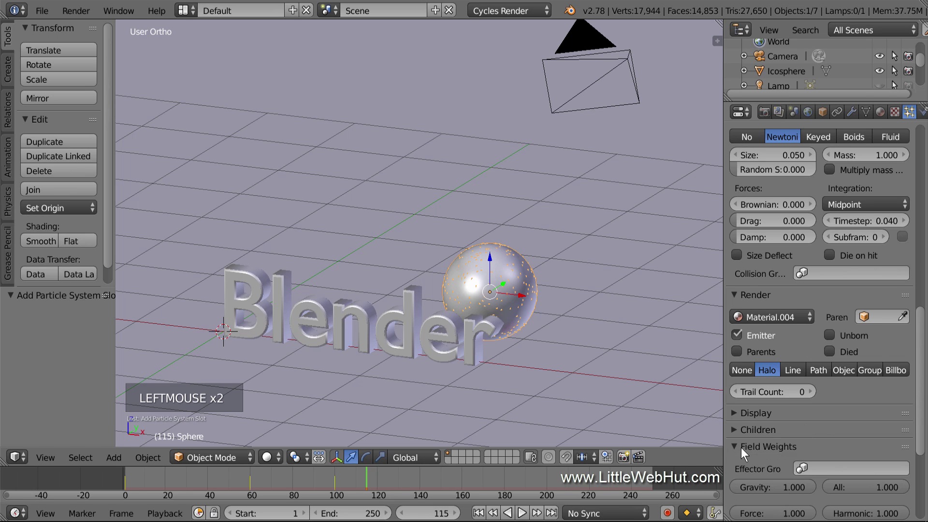
{"action": "left_click", "coordinate": [773, 486]}
{"action": "type", "text": "0"}
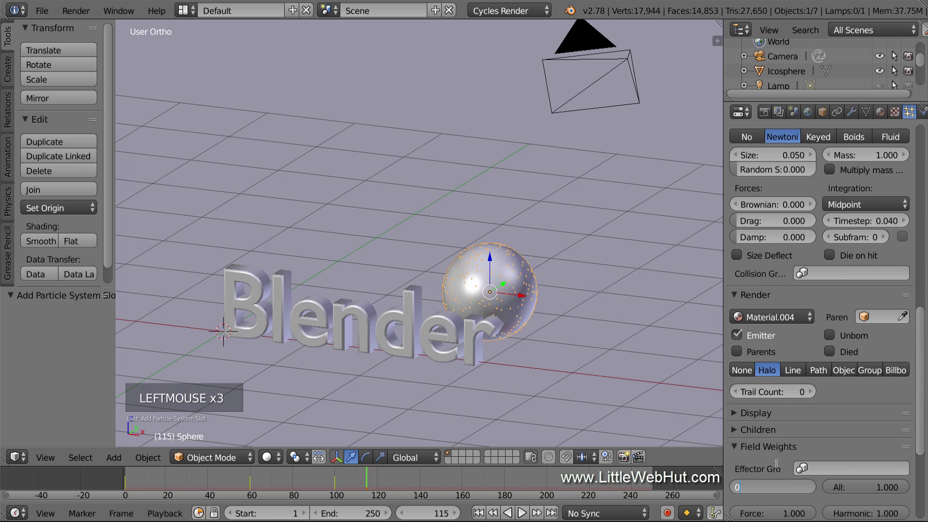
{"action": "key", "text": "Return"}
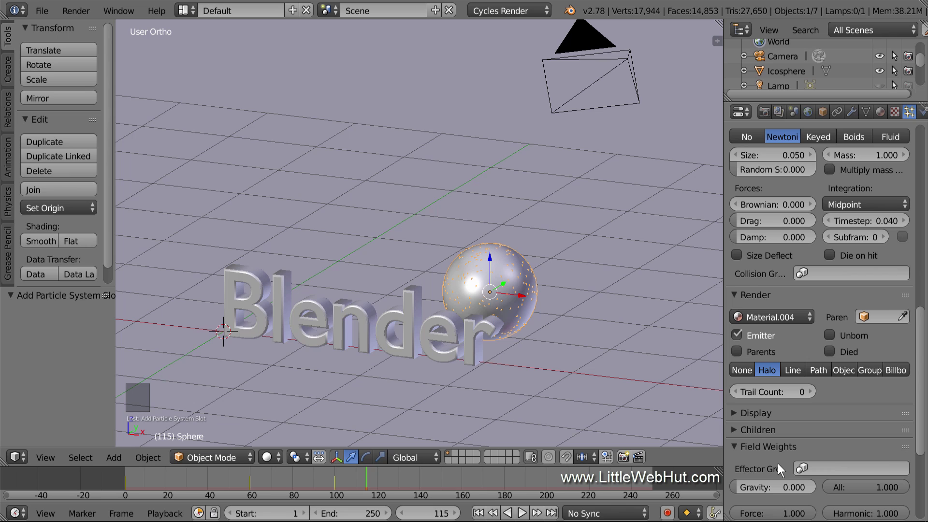
- Render the particles as the Icosphere object with a size of 0.025
{"action": "left_click", "coordinate": [838, 370]}
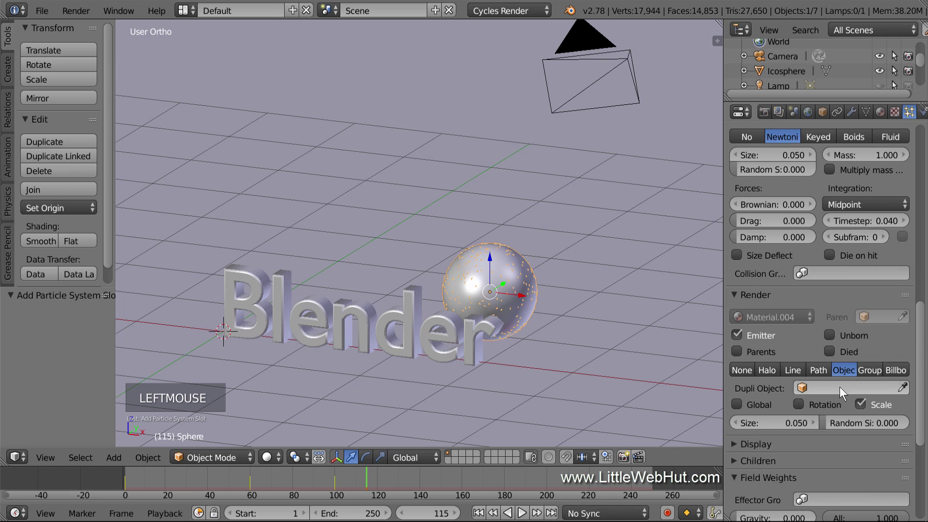
{"action": "left_click", "coordinate": [840, 387]}
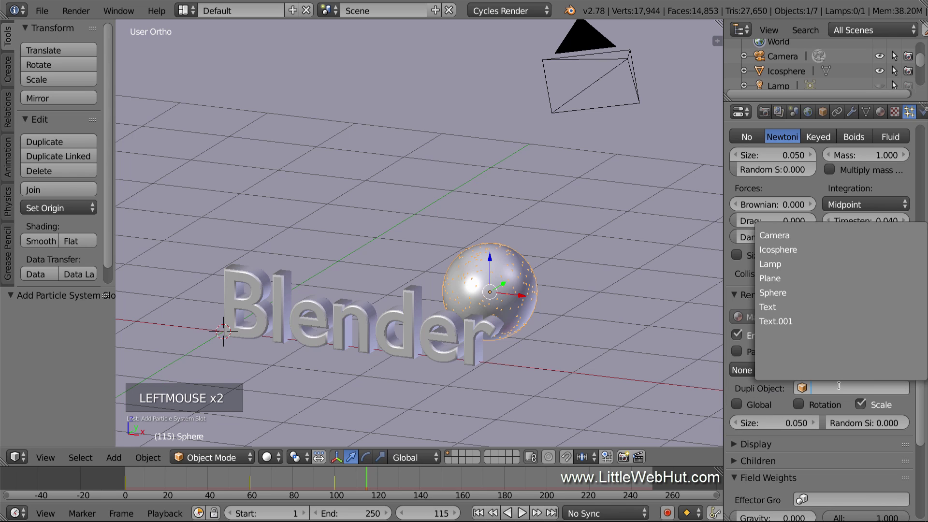
{"action": "left_click", "coordinate": [838, 249]}
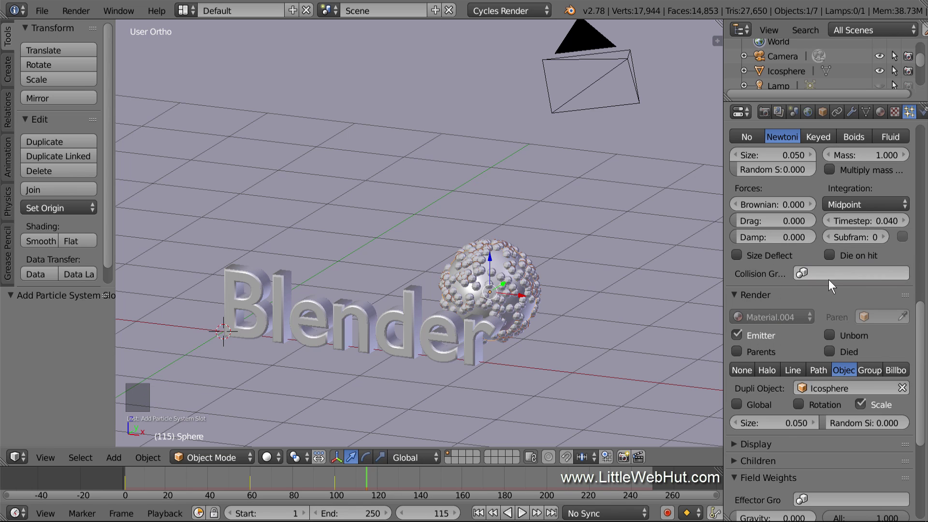
{"action": "left_click", "coordinate": [774, 423]}
{"action": "type", "text": ".025"}
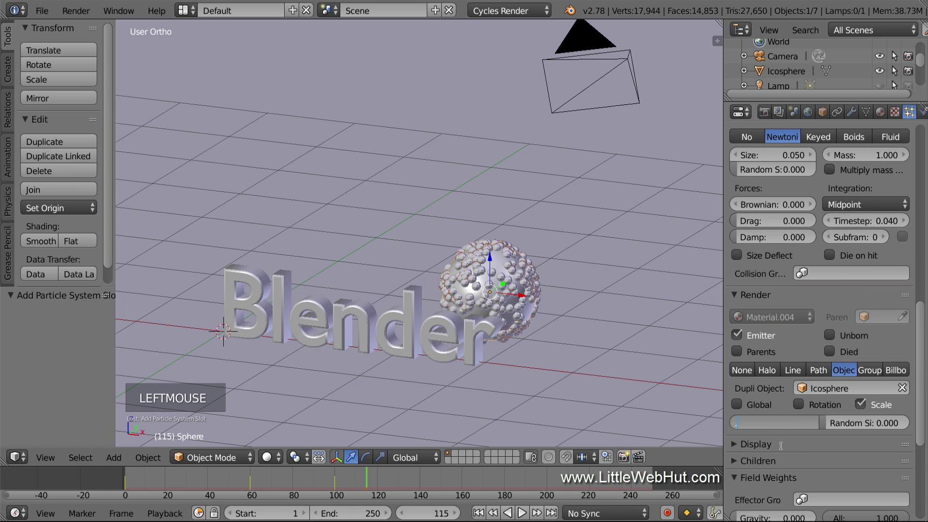
{"action": "key", "text": "Return"}
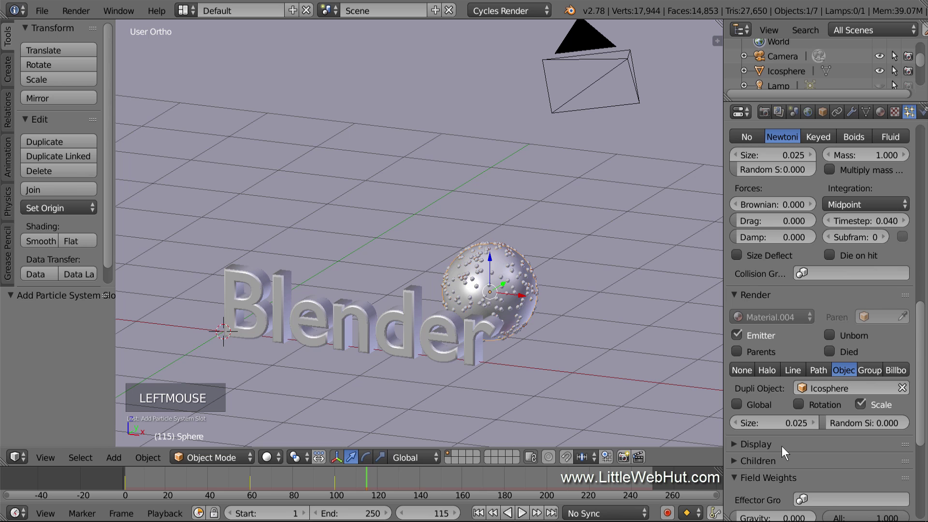
- Play the animation from frame 1 in a lower, frontal view to check the particle trail, and stop it after the sphere's last keyframe
{"action": "middle_click_drag", "start_coordinate": [614, 393], "coordinate": [543, 370]}
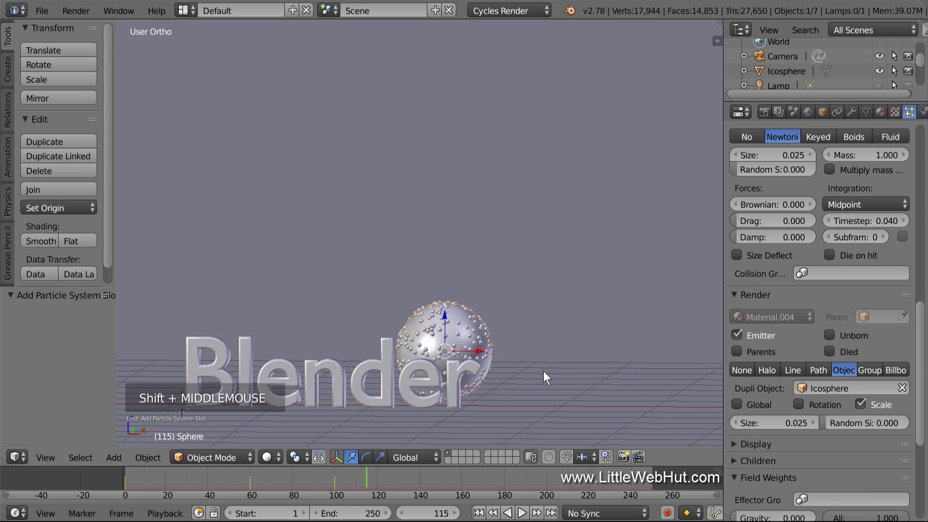
{"action": "left_click", "coordinate": [479, 513]}
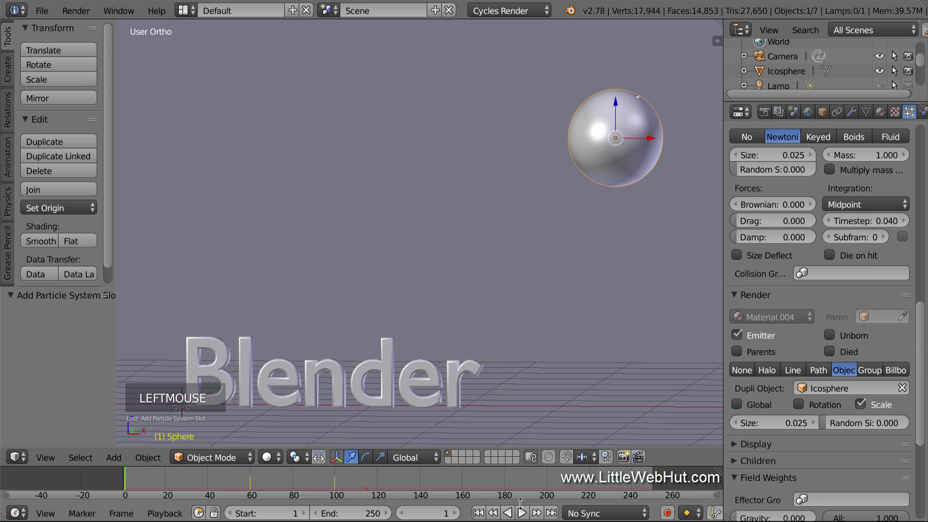
{"action": "left_click", "coordinate": [521, 513]}
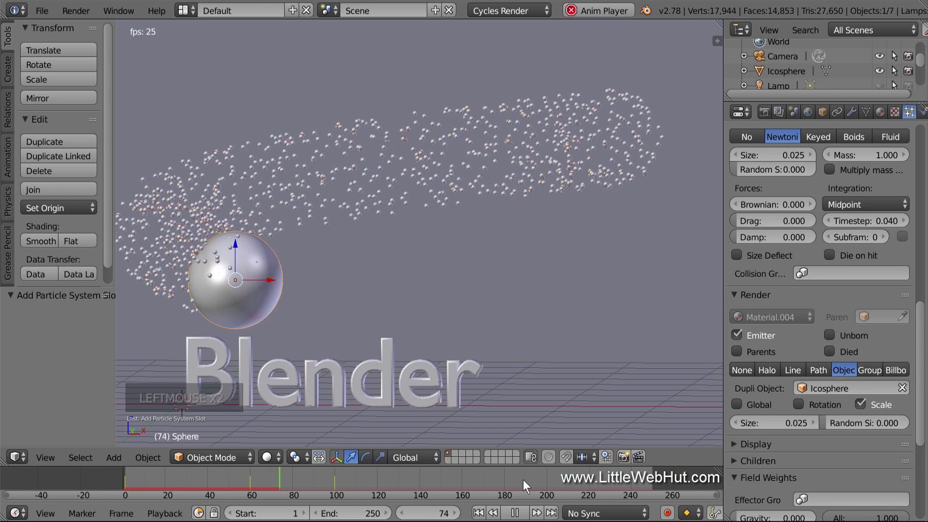
{"action": "left_click", "coordinate": [521, 513]}
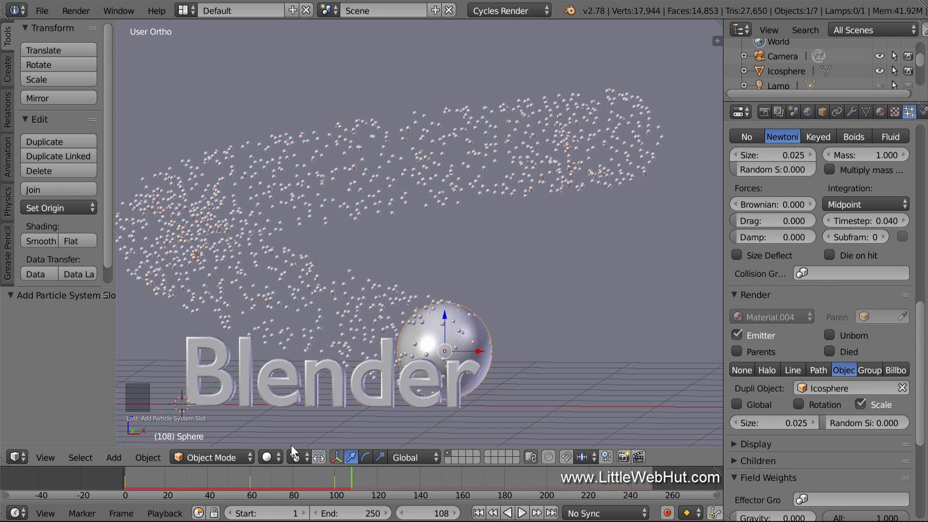
- Preview the scene in Rendered viewport shading to check the glowing particles, and return to Solid shading
{"action": "left_click", "coordinate": [277, 457]}
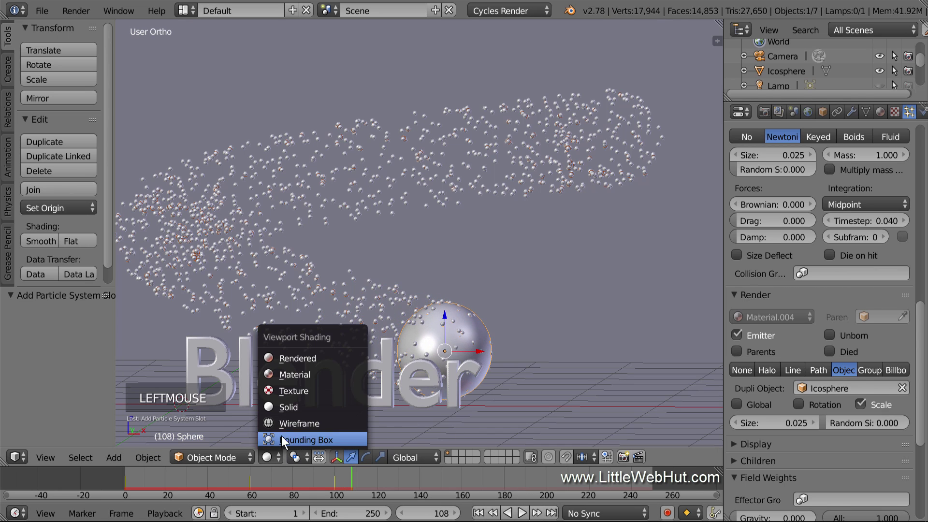
{"action": "left_click", "coordinate": [325, 358]}
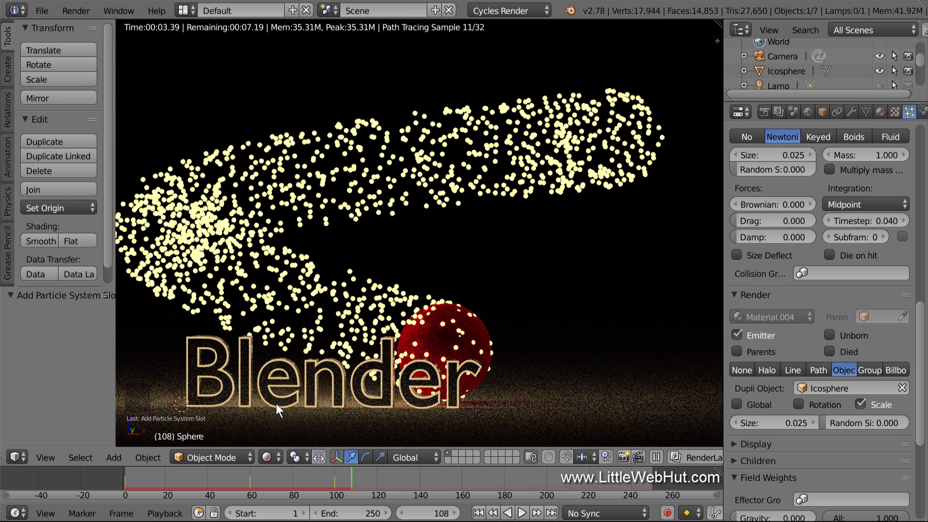
{"action": "left_click", "coordinate": [277, 455]}
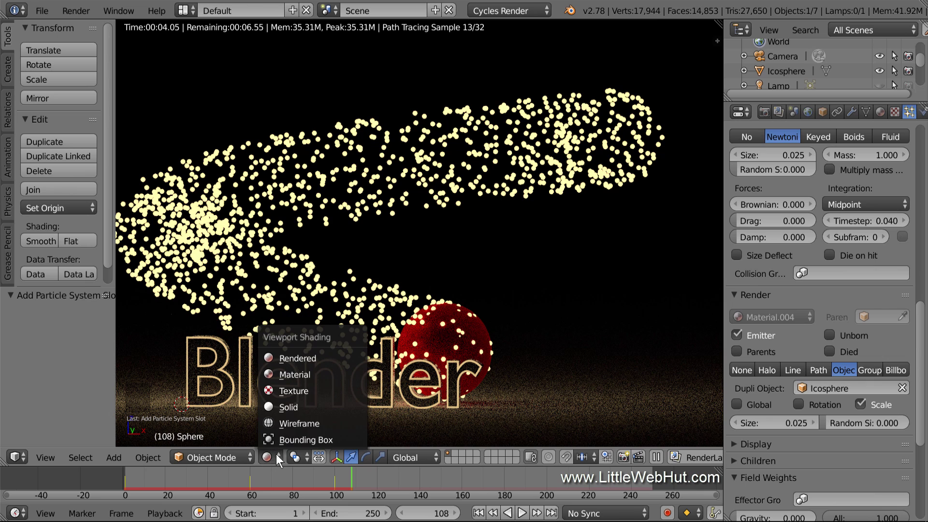
{"action": "left_click", "coordinate": [314, 407]}
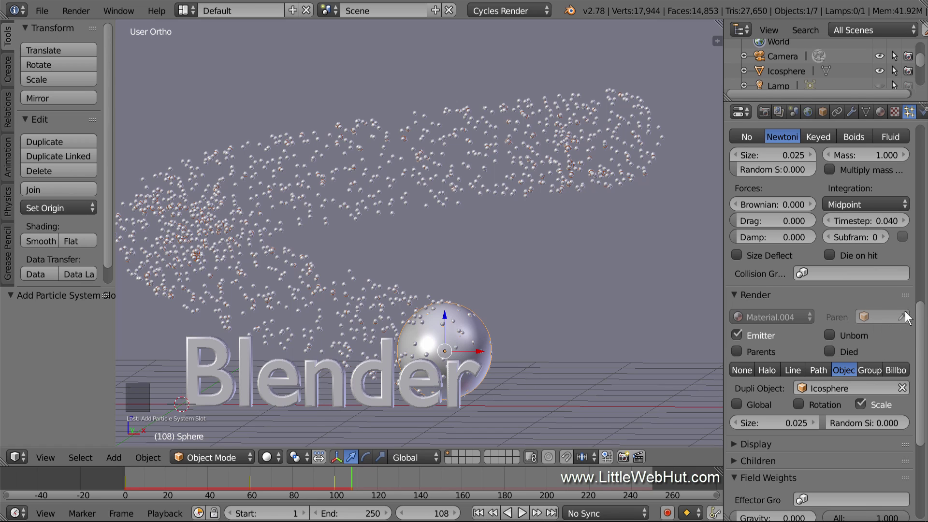
- Add a new texture to the sphere's particle system
{"action": "left_click_drag", "start_coordinate": [919, 314], "coordinate": [920, 398]}
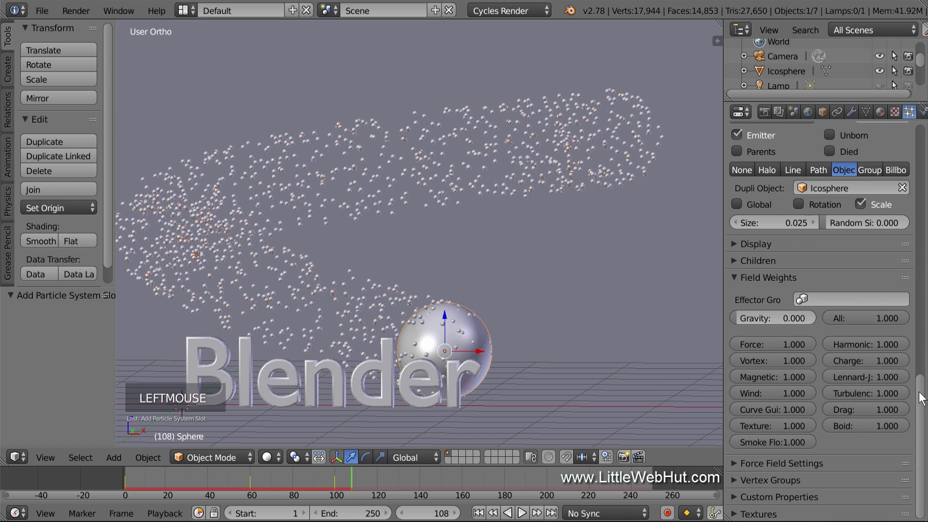
{"action": "left_click", "coordinate": [759, 514]}
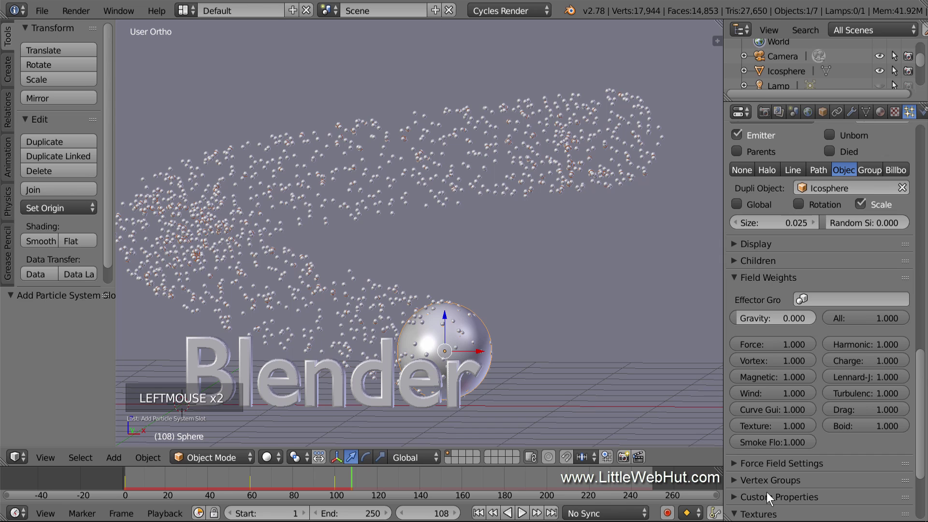
{"action": "left_click_drag", "start_coordinate": [919, 375], "coordinate": [919, 422]}
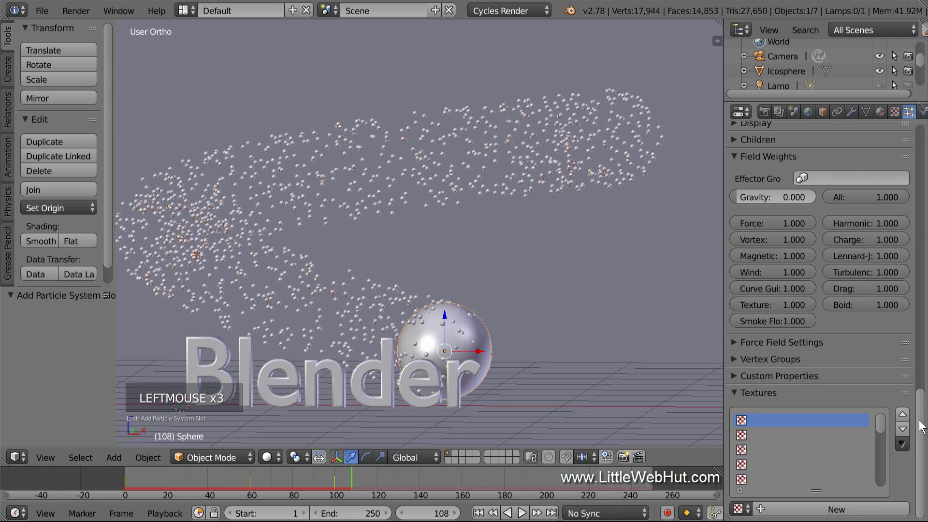
{"action": "left_click", "coordinate": [865, 506]}
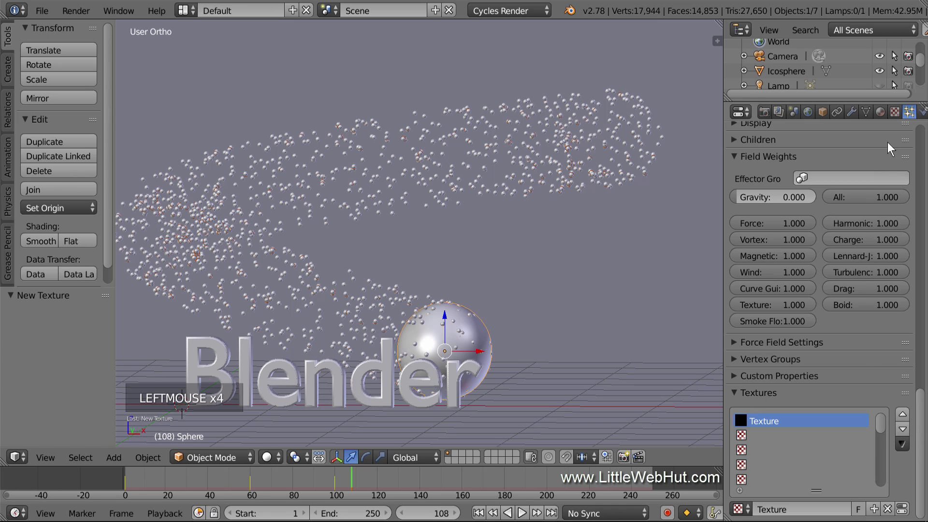
- Make the particle system's texture a Distorted Noise texture with a Distortion of 5
{"action": "left_click", "coordinate": [895, 111]}
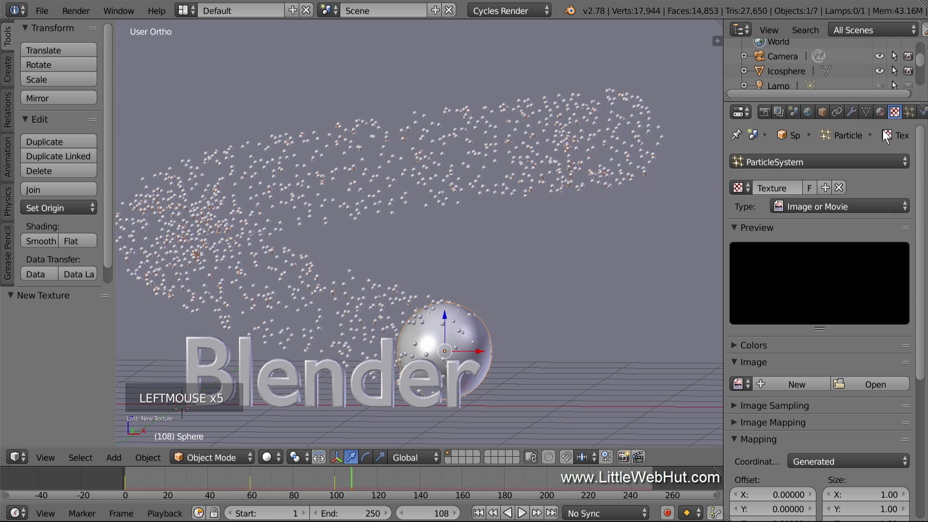
{"action": "left_click", "coordinate": [855, 159]}
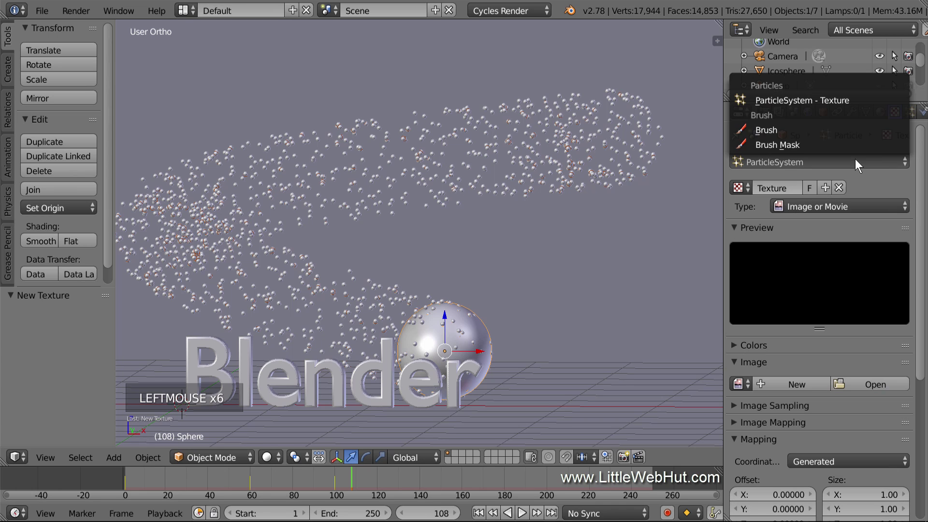
{"action": "left_click", "coordinate": [858, 100]}
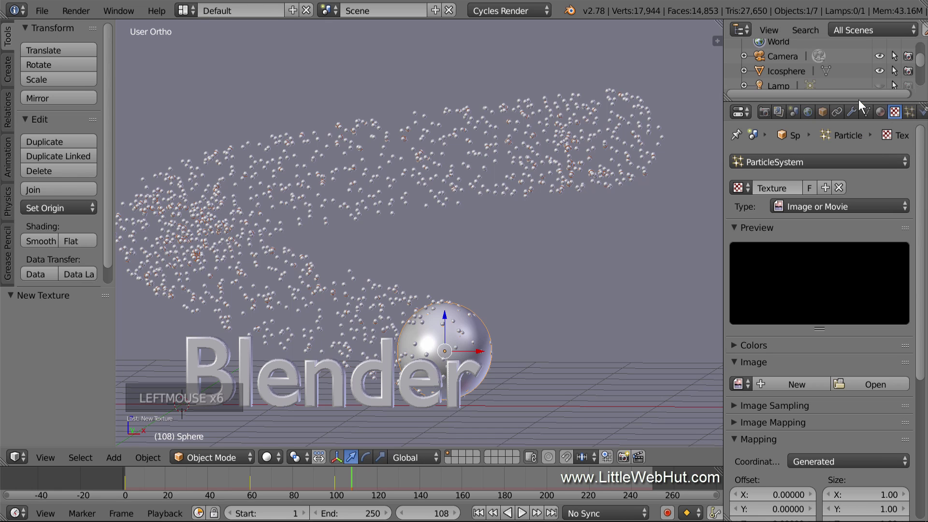
{"action": "left_click", "coordinate": [851, 207]}
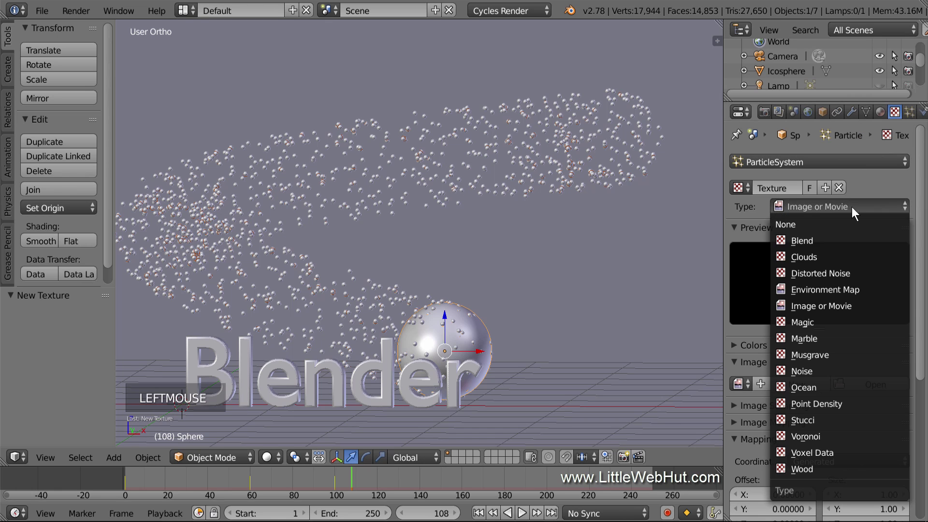
{"action": "left_click", "coordinate": [858, 273]}
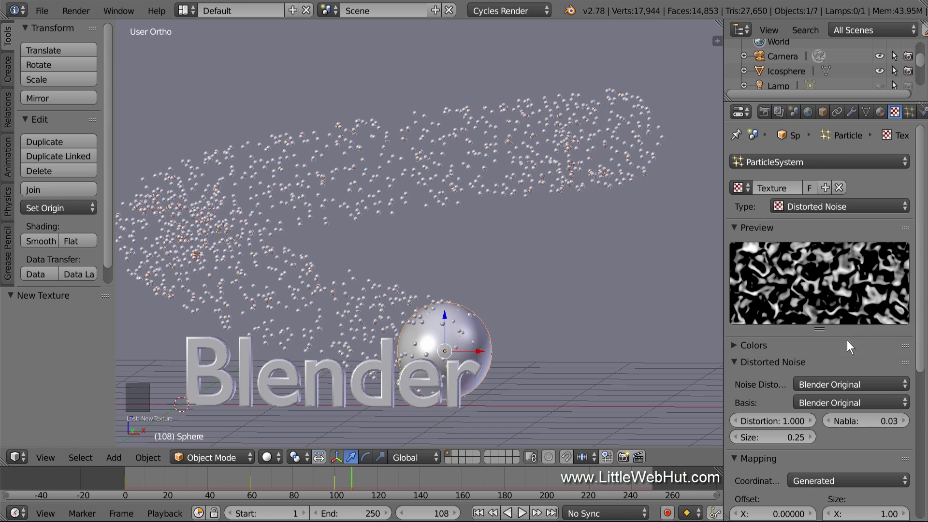
{"action": "left_click", "coordinate": [791, 421]}
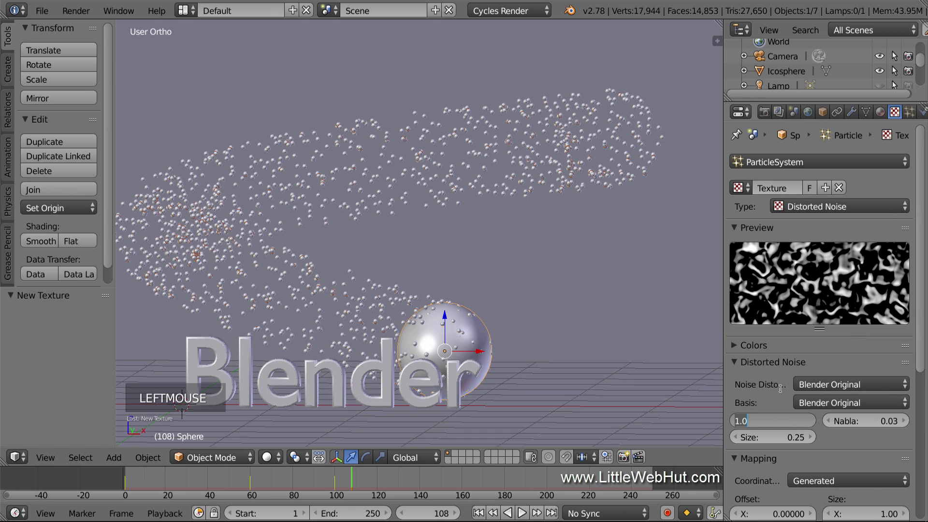
{"action": "type", "text": "5"}
{"action": "key", "text": "Return"}
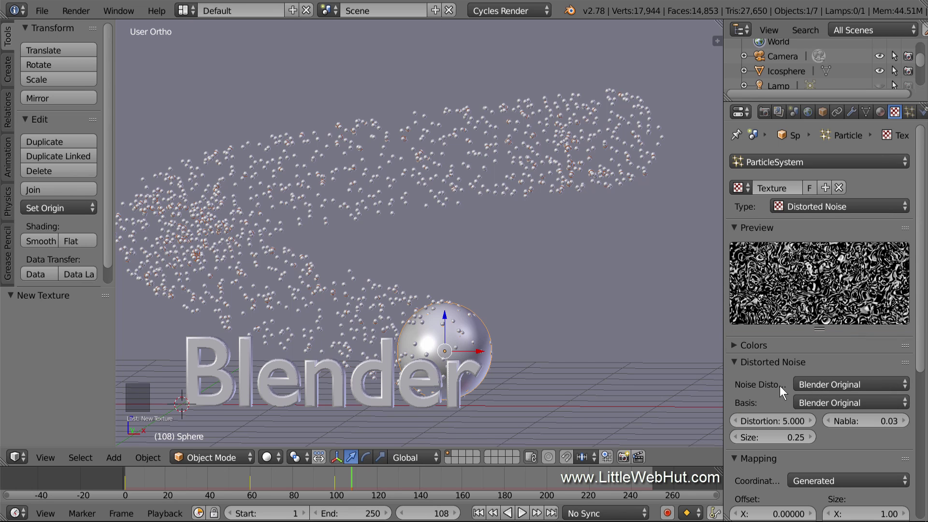
- Set the texture's mapping coordinates to Strand / Particle
{"action": "left_click_drag", "start_coordinate": [920, 320], "coordinate": [918, 355]}
{"action": "left_click", "coordinate": [854, 416]}
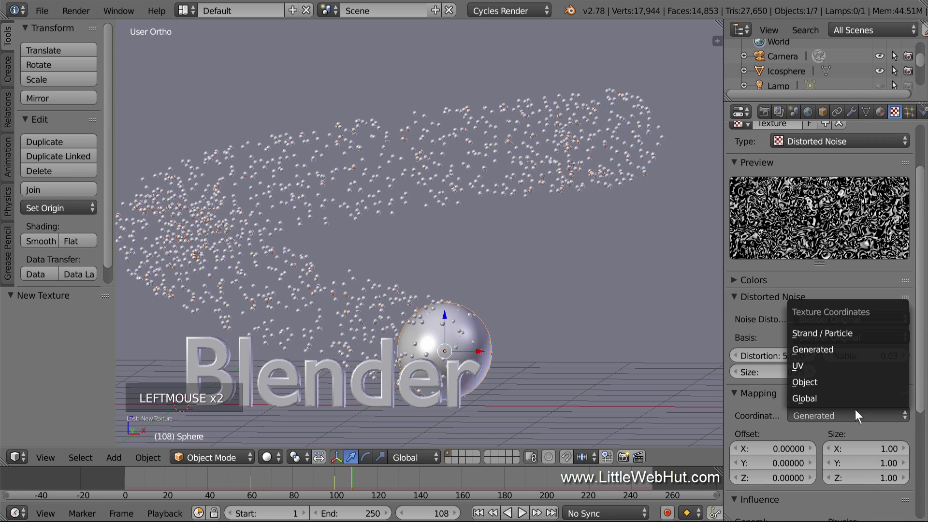
{"action": "left_click", "coordinate": [862, 334]}
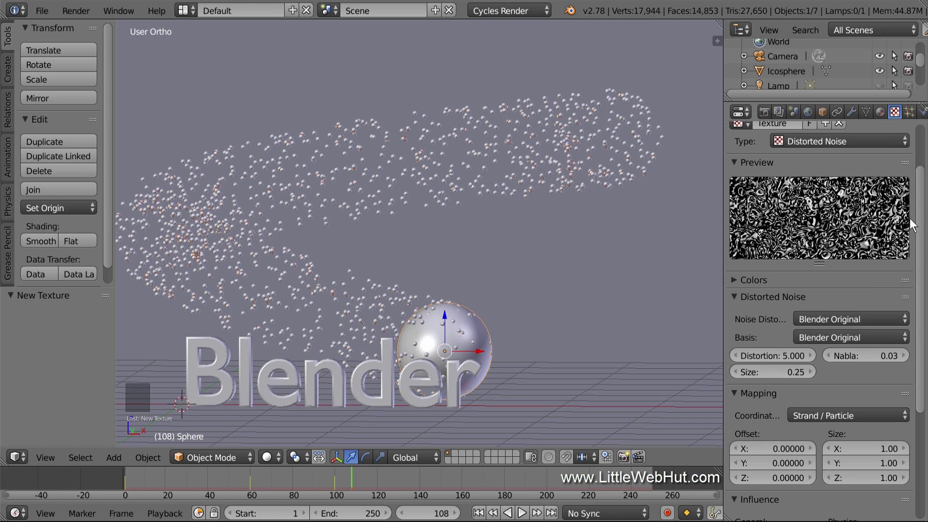
- Make the texture influence the particles' Size instead of their Time
{"action": "left_click_drag", "start_coordinate": [919, 201], "coordinate": [919, 323]}
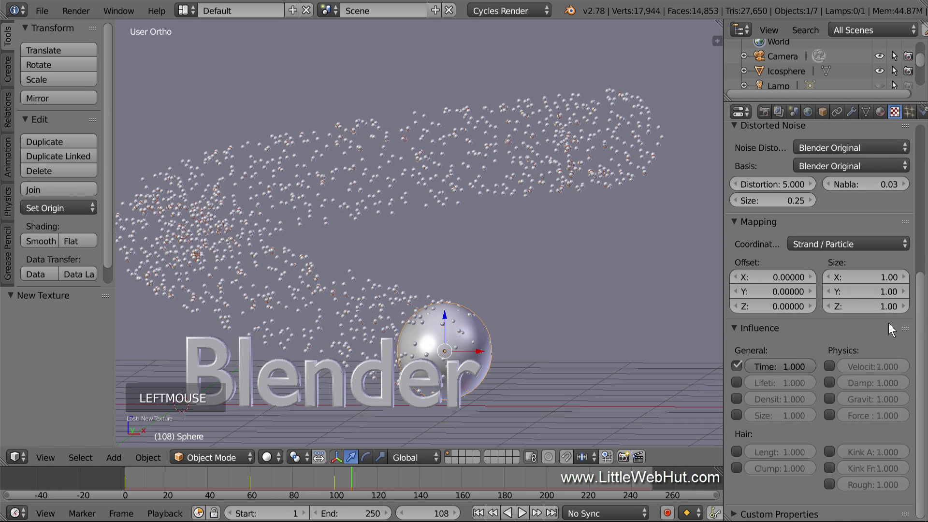
{"action": "left_click", "coordinate": [738, 365]}
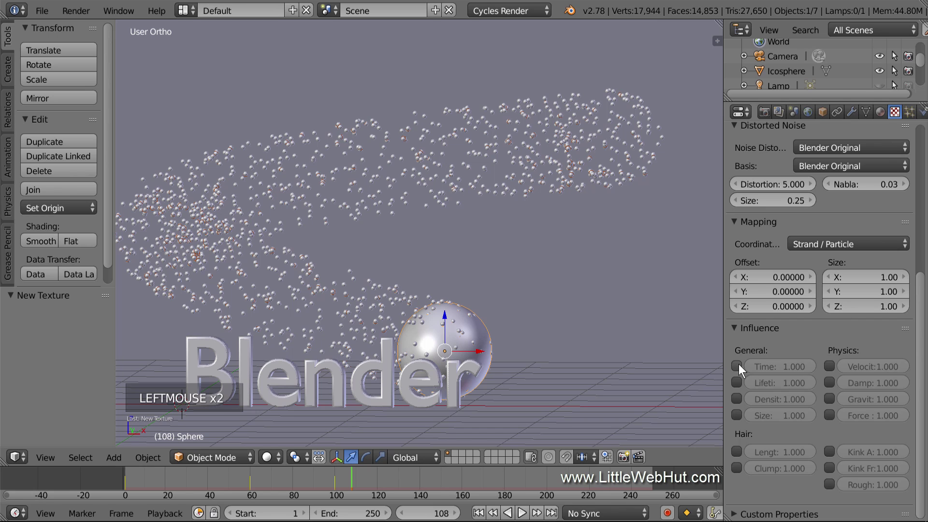
{"action": "left_click", "coordinate": [736, 414]}
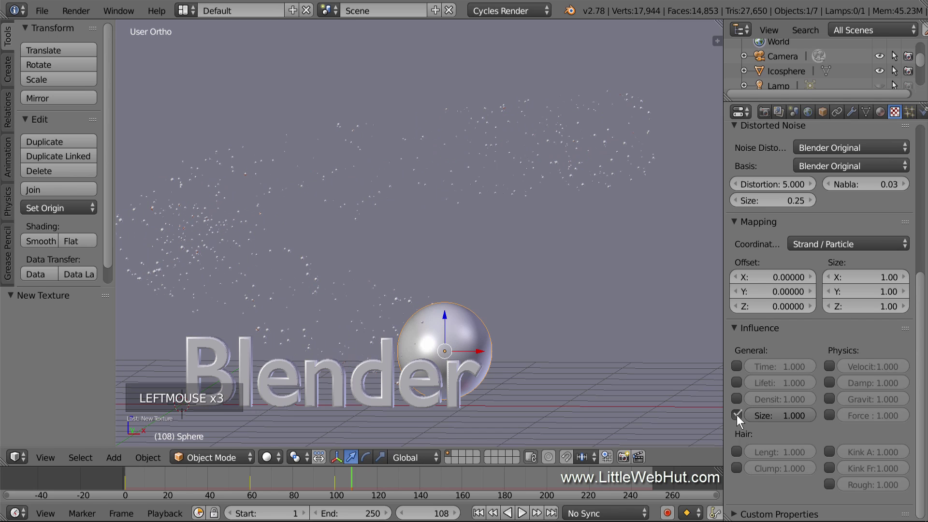
- Play the animation in a close-up of the trail beside the sphere to check the changing particle sizes, and stop it
{"action": "scroll", "coordinate": [361, 324], "scroll_direction": "up", "scroll_amount": 4}
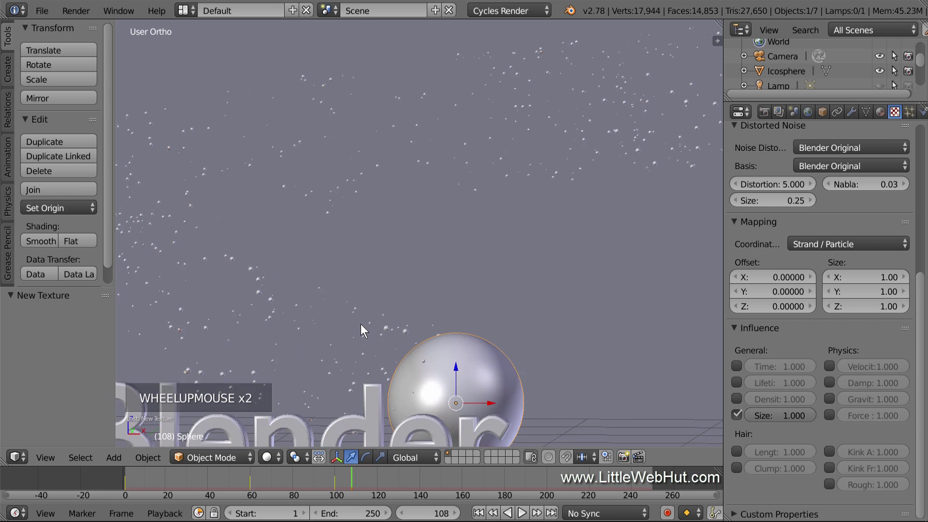
{"action": "scroll", "coordinate": [362, 320], "scroll_direction": "up", "scroll_amount": 3}
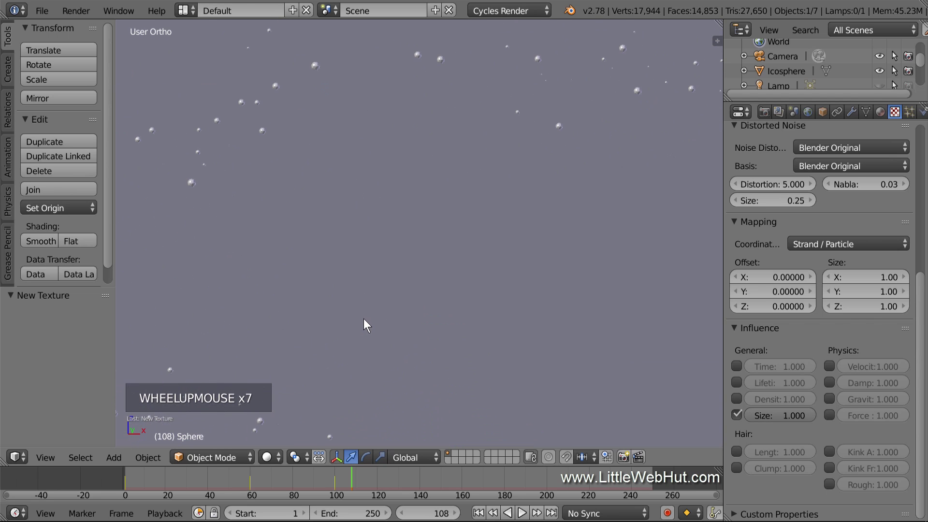
{"action": "middle_click_drag", "start_coordinate": [364, 318], "coordinate": [576, 115], "text": "shift"}
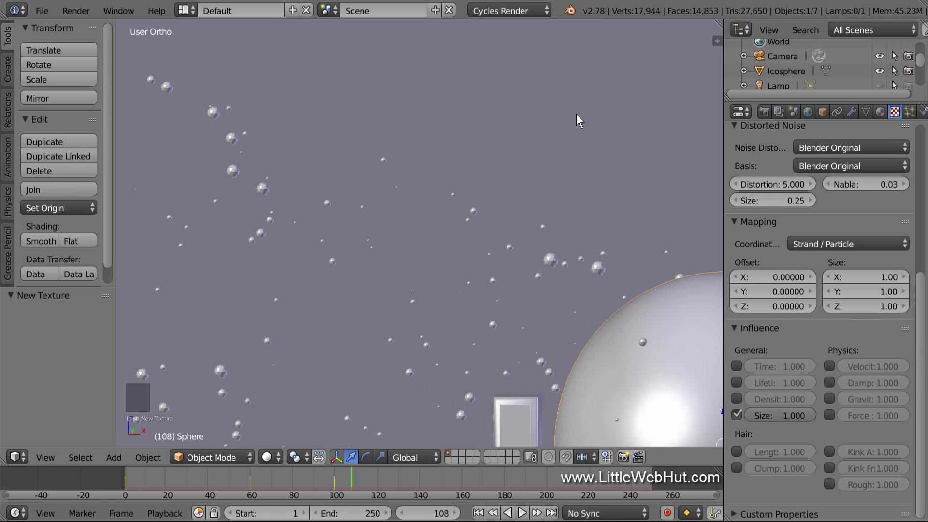
{"action": "left_click", "coordinate": [522, 513]}
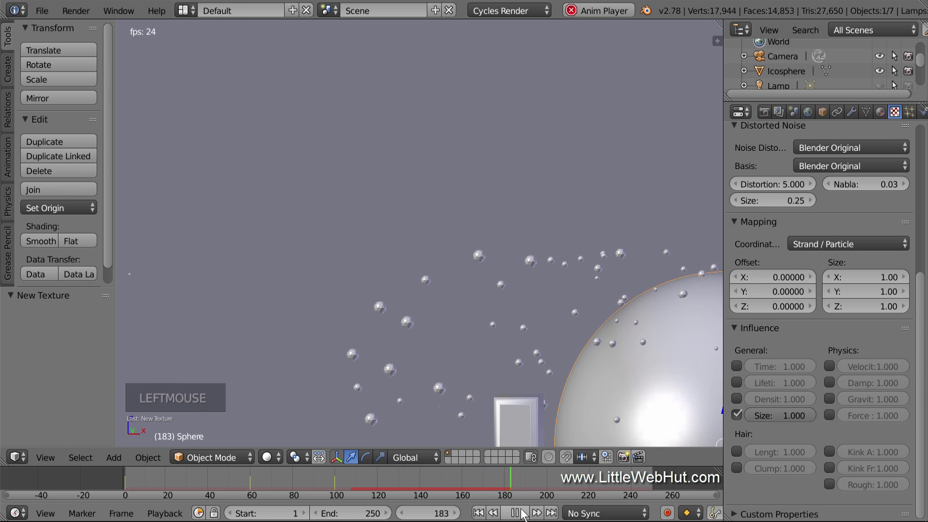
{"action": "left_click", "coordinate": [515, 512]}
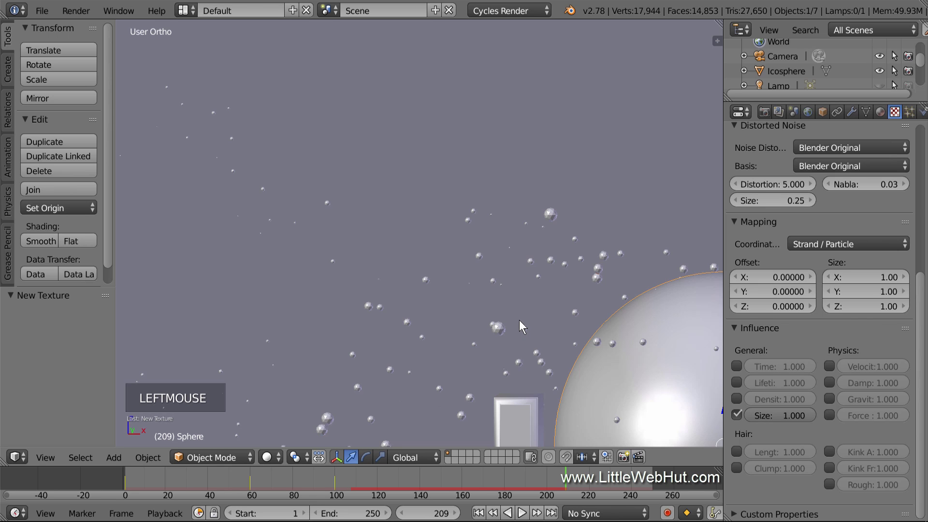
- Switch to the camera view and enable Lock Camera to View
{"action": "key", "text": "KP_0"}
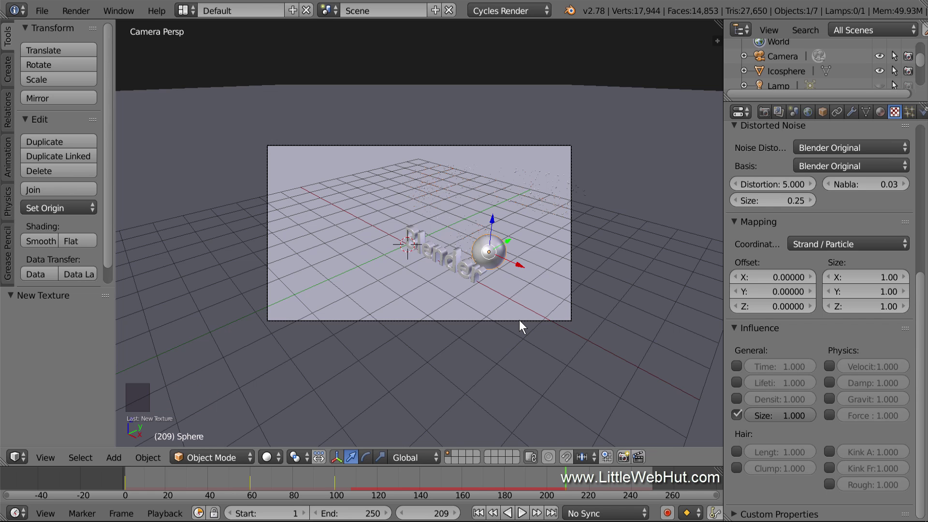
{"action": "scroll", "coordinate": [519, 320], "scroll_direction": "up", "scroll_amount": 3}
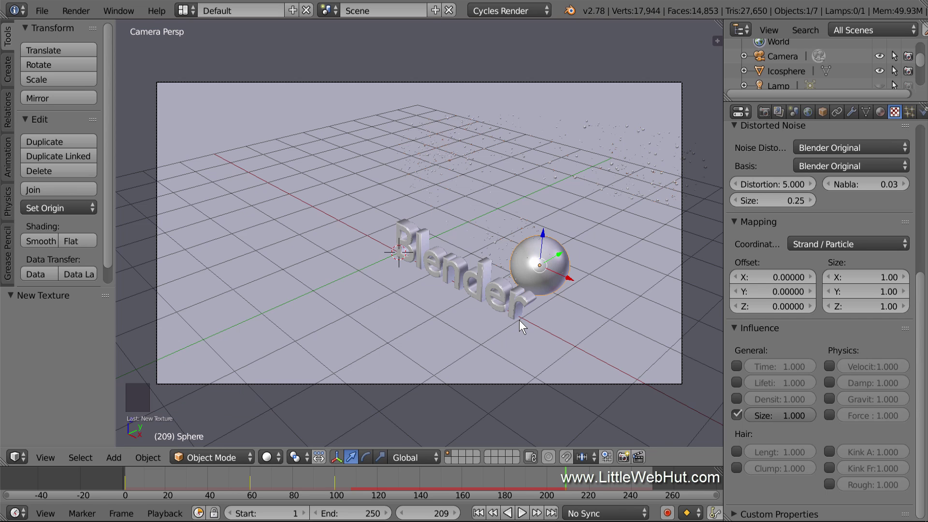
{"action": "key", "text": "n"}
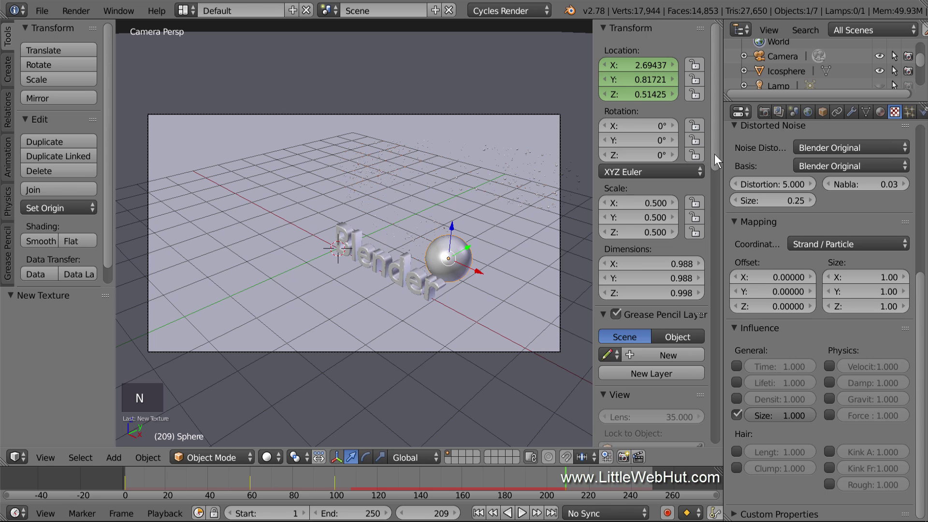
{"action": "left_click_drag", "start_coordinate": [714, 155], "coordinate": [685, 245]}
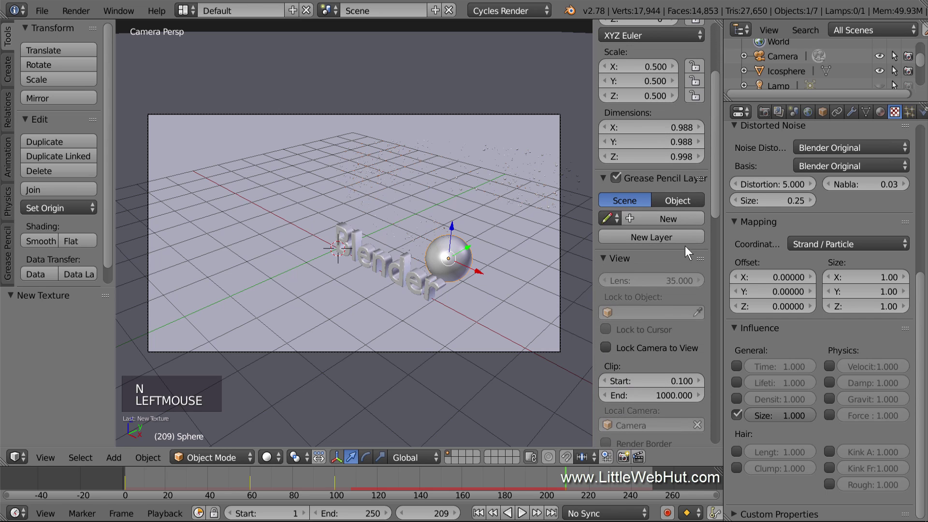
{"action": "left_click", "coordinate": [607, 348]}
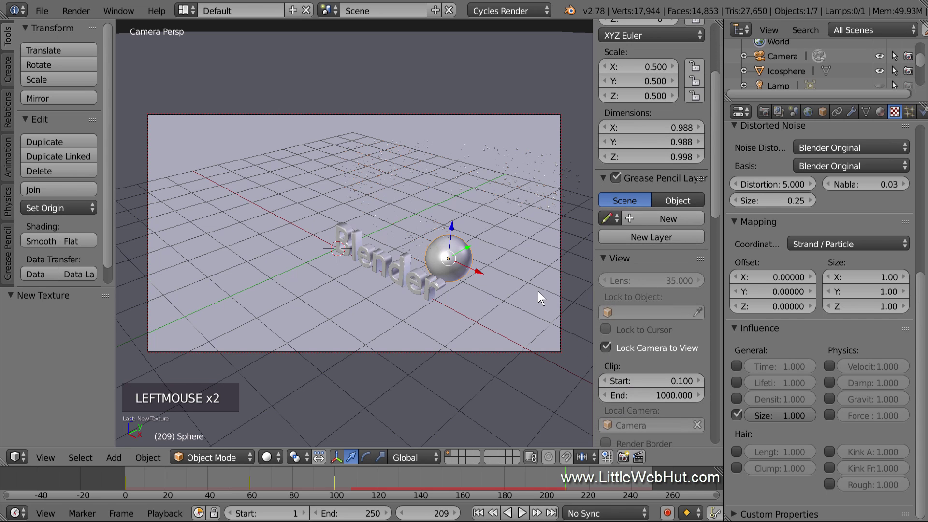
{"action": "key", "text": "n"}
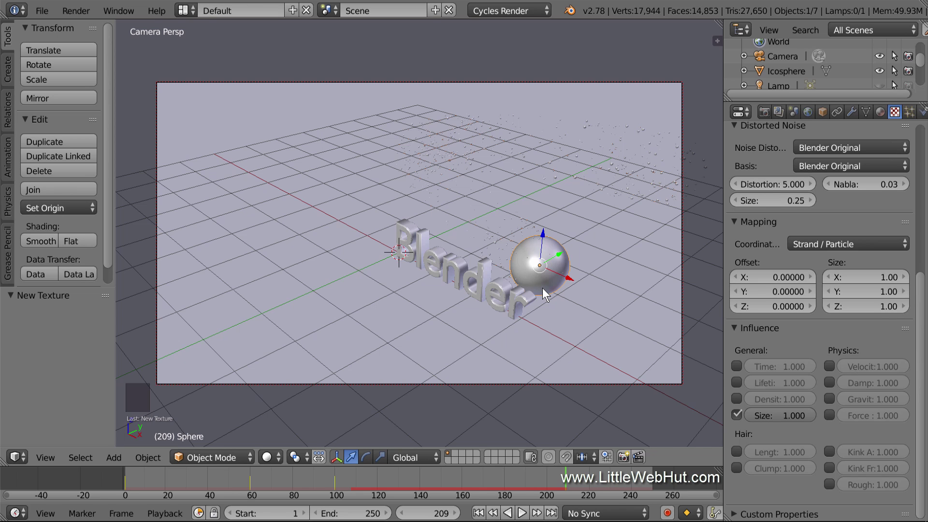
- Reframe the camera closer, lower and more frontal, with the text and sphere in the lower half and the particle trail above
{"action": "scroll", "coordinate": [542, 288], "scroll_direction": "up", "scroll_amount": 2}
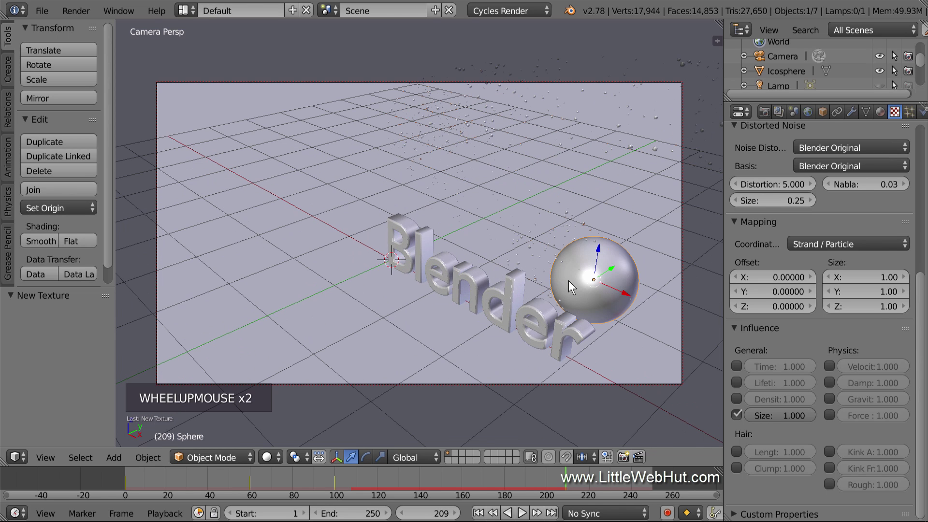
{"action": "middle_click_drag", "start_coordinate": [587, 277], "coordinate": [437, 227], "text": "shift"}
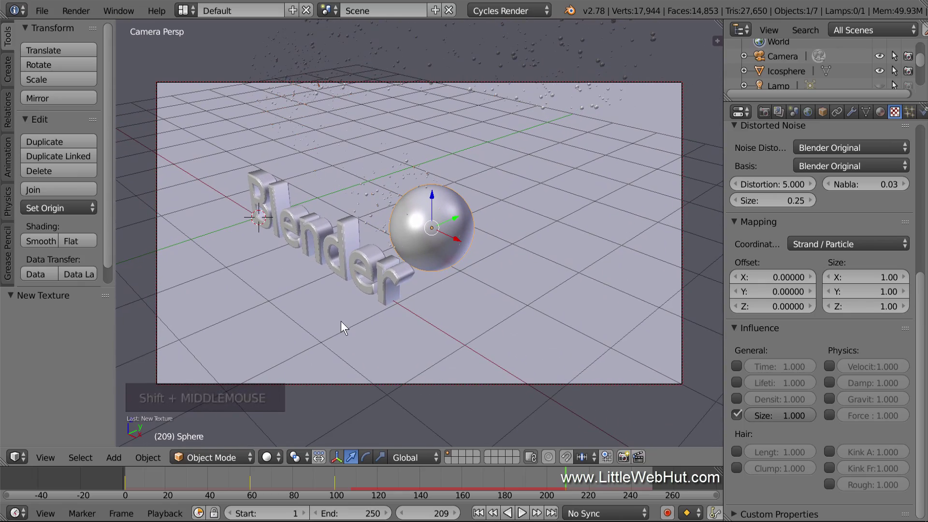
{"action": "middle_click_drag", "start_coordinate": [340, 320], "coordinate": [382, 297]}
{"action": "middle_click_drag", "start_coordinate": [456, 236], "coordinate": [455, 313], "text": "shift"}
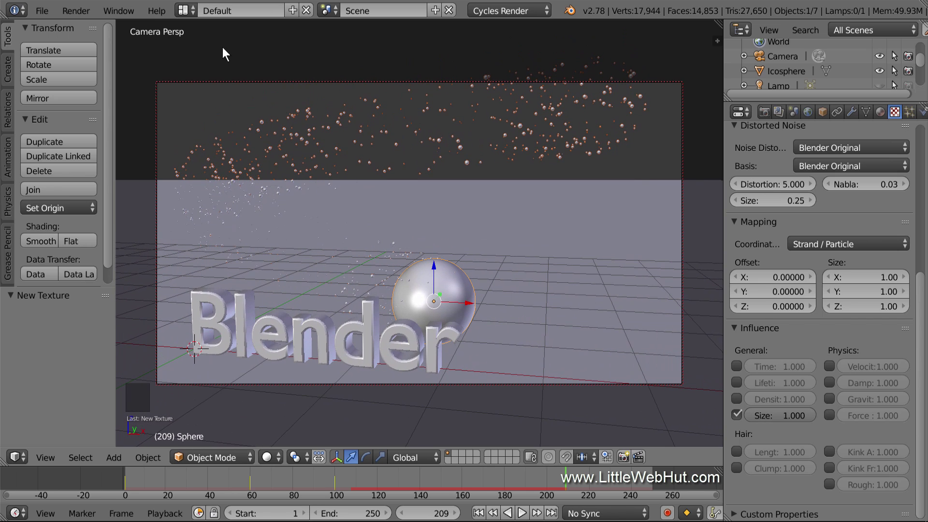
- Switch to the Compositing screen layout and enable Use Nodes for the scene's compositing node tree
{"action": "left_click", "coordinate": [189, 10]}
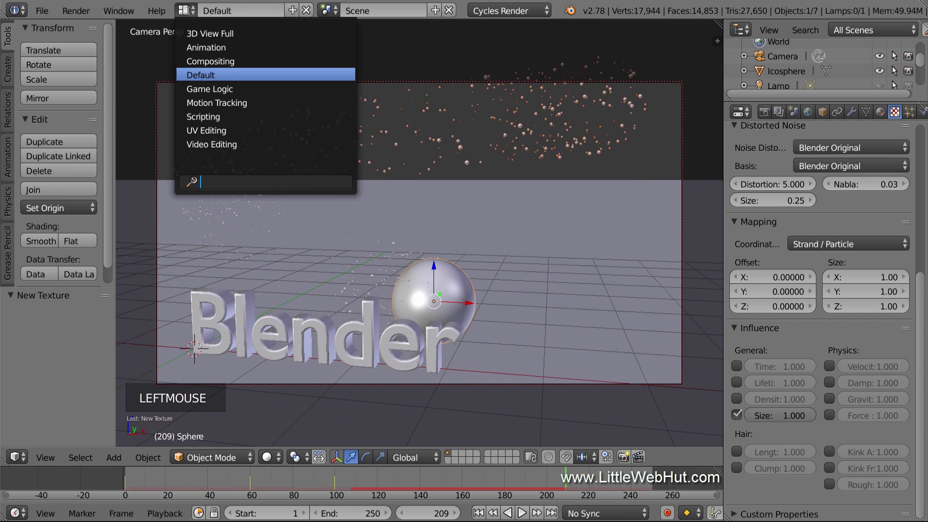
{"action": "left_click", "coordinate": [247, 61]}
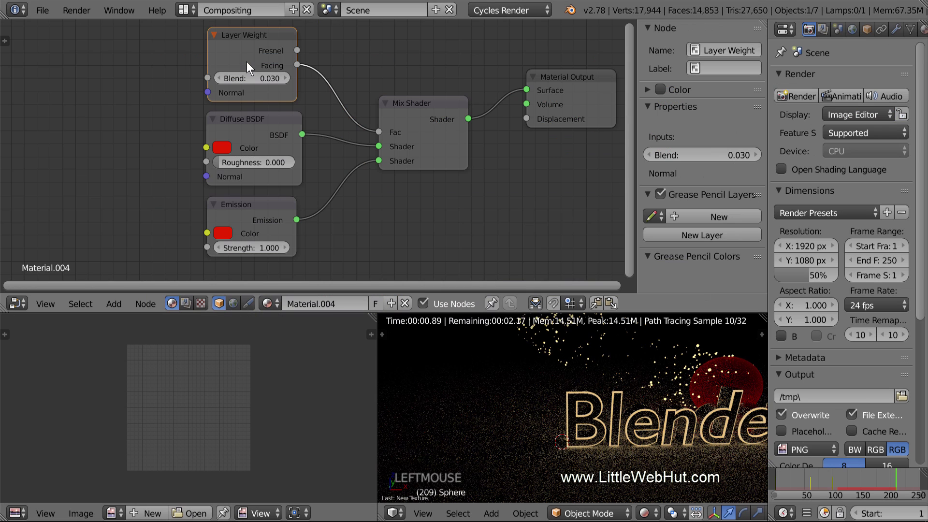
{"action": "left_click", "coordinate": [186, 303]}
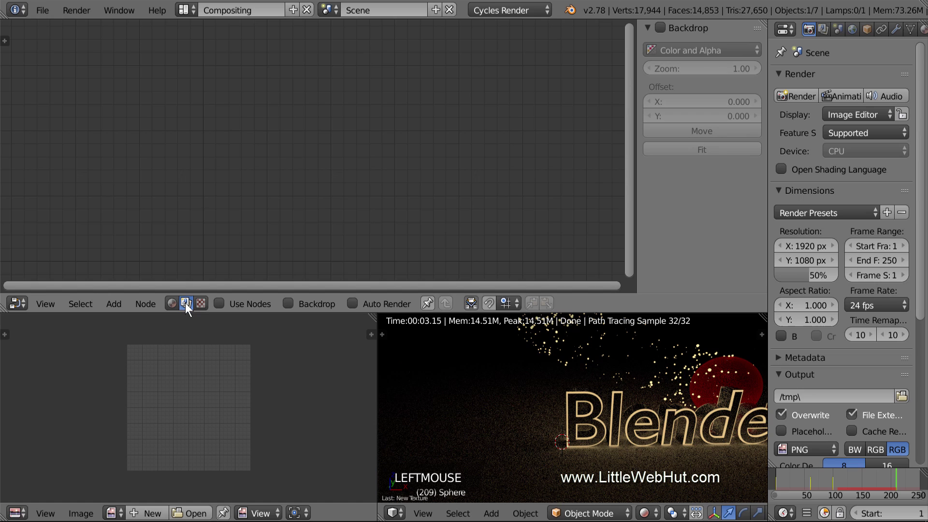
{"action": "left_click", "coordinate": [220, 303]}
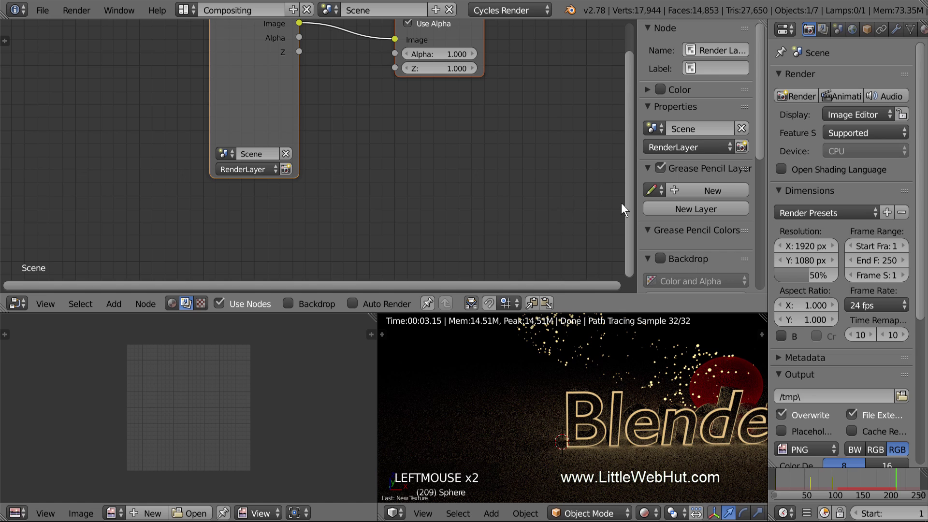
{"action": "left_click_drag", "start_coordinate": [627, 205], "coordinate": [631, 173]}
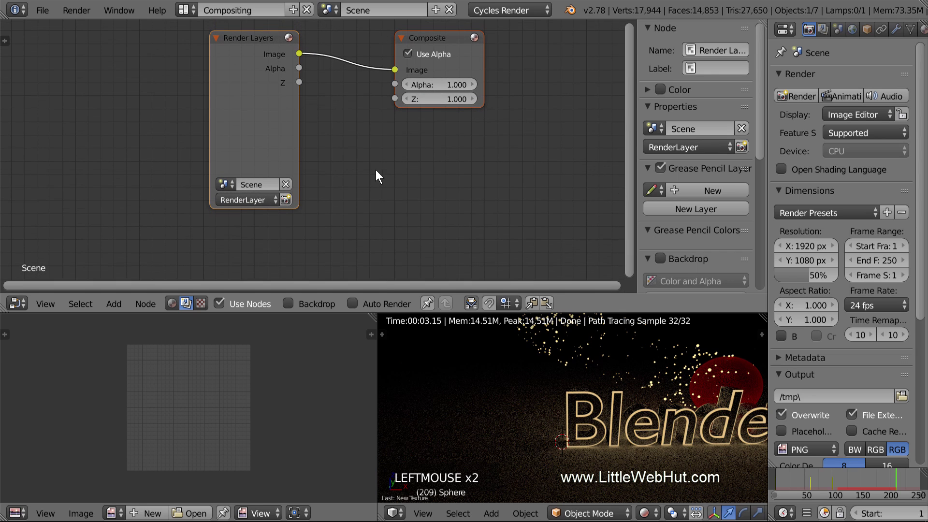
- Add a Viewer output node below and beyond the Composite node
{"action": "key", "text": "shift+a"}
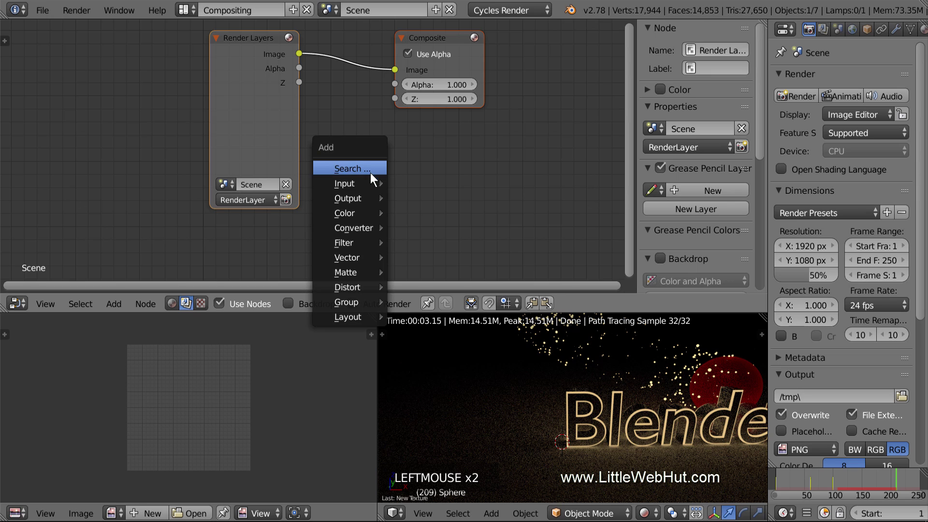
{"action": "mouse_move", "coordinate": [372, 197]}
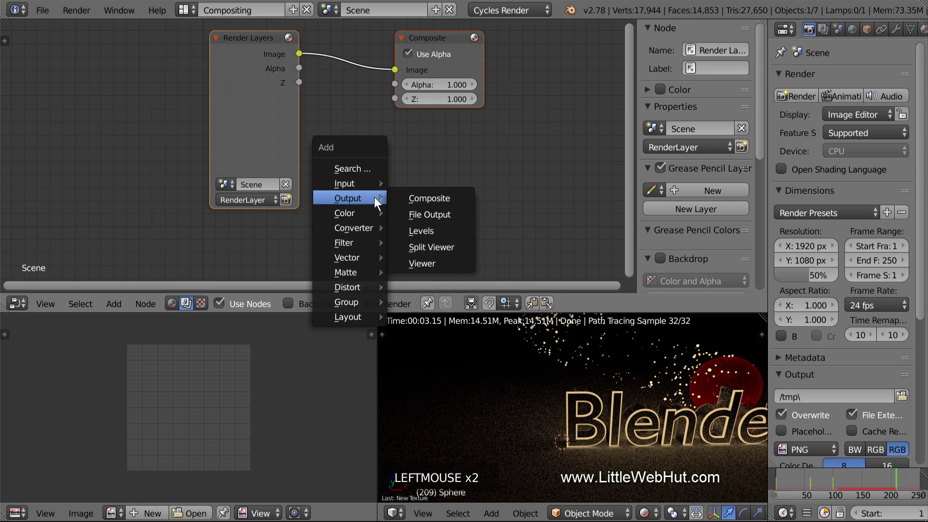
{"action": "left_click", "coordinate": [445, 263]}
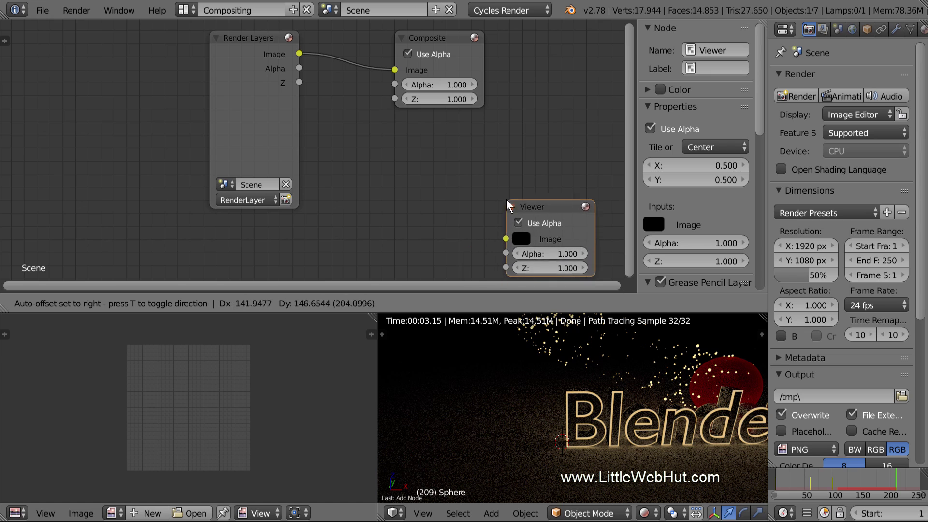
{"action": "left_click", "coordinate": [520, 194]}
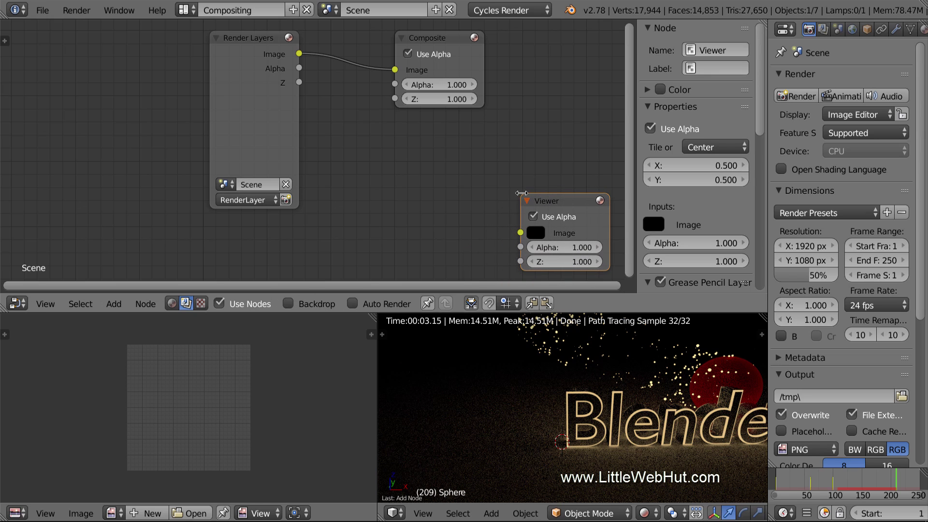
- Spread the Composite and Render Layers nodes apart and link the Render Layers Image output to the Viewer's Image input
{"action": "left_click", "coordinate": [441, 40]}
{"action": "left_click_drag", "start_coordinate": [441, 38], "coordinate": [561, 39]}
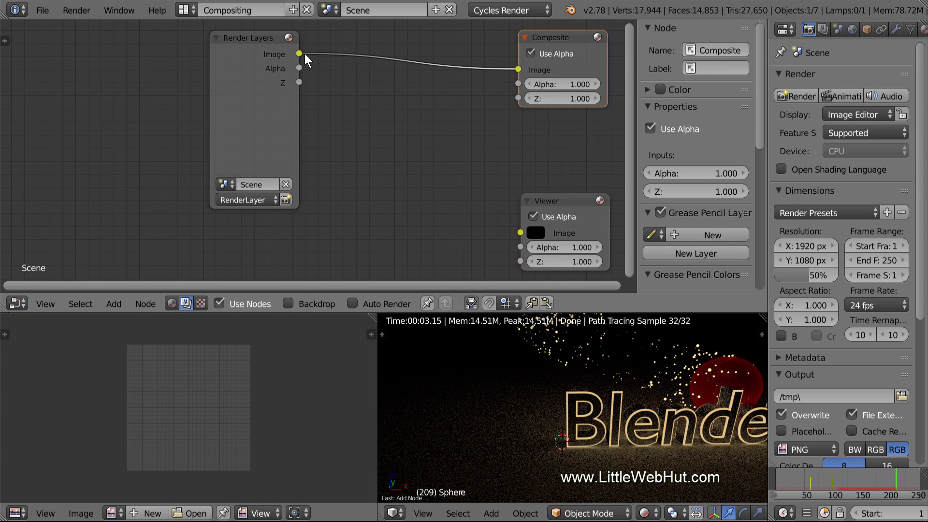
{"action": "left_click_drag", "start_coordinate": [256, 40], "coordinate": [519, 232]}
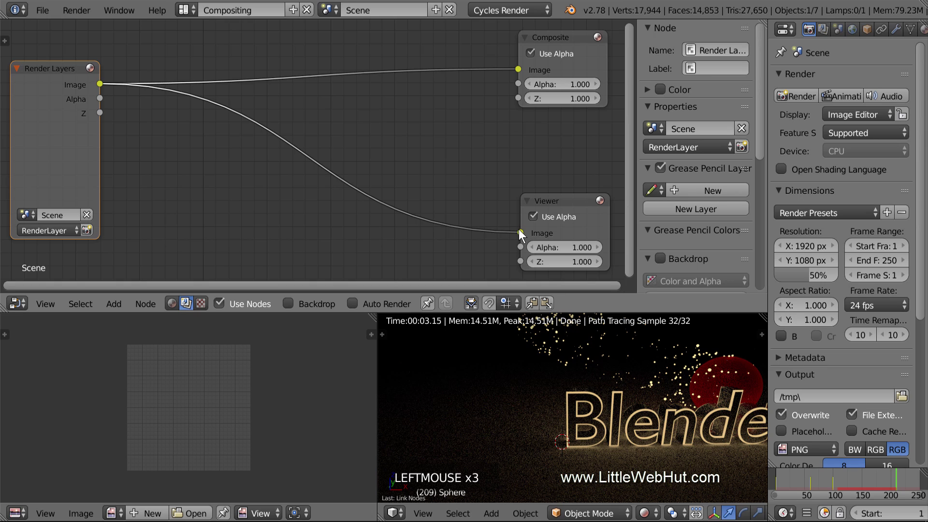
- Enable the node editor's Backdrop and render the current frame to show it behind the nodes
{"action": "left_click", "coordinate": [291, 304]}
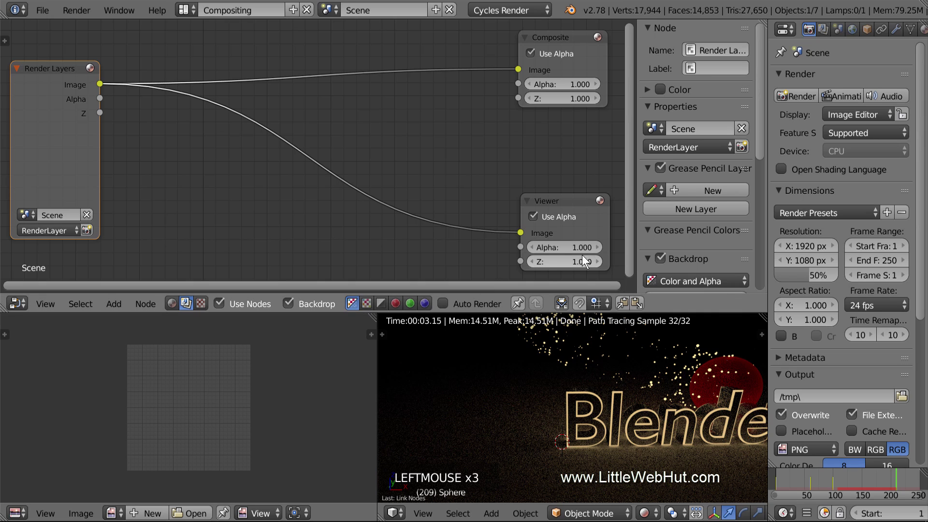
{"action": "left_click", "coordinate": [794, 94]}
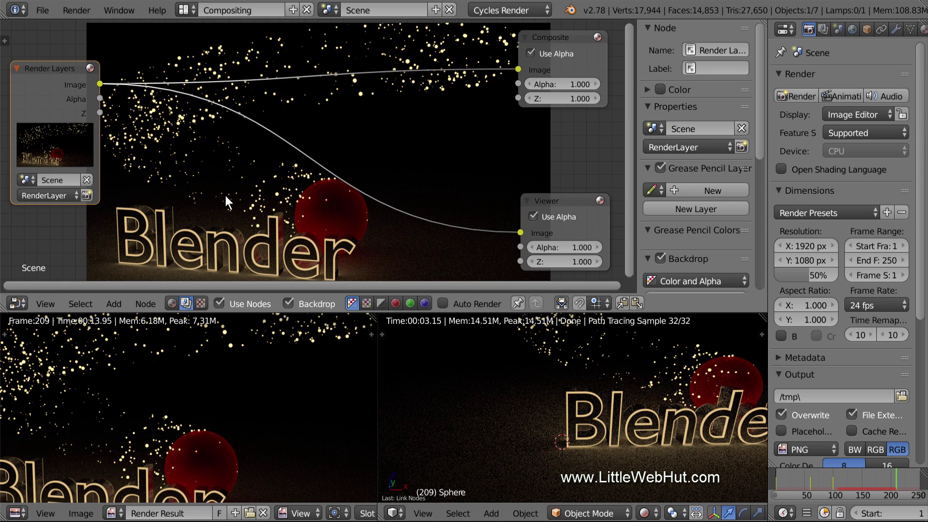
{"action": "key", "text": "v"}
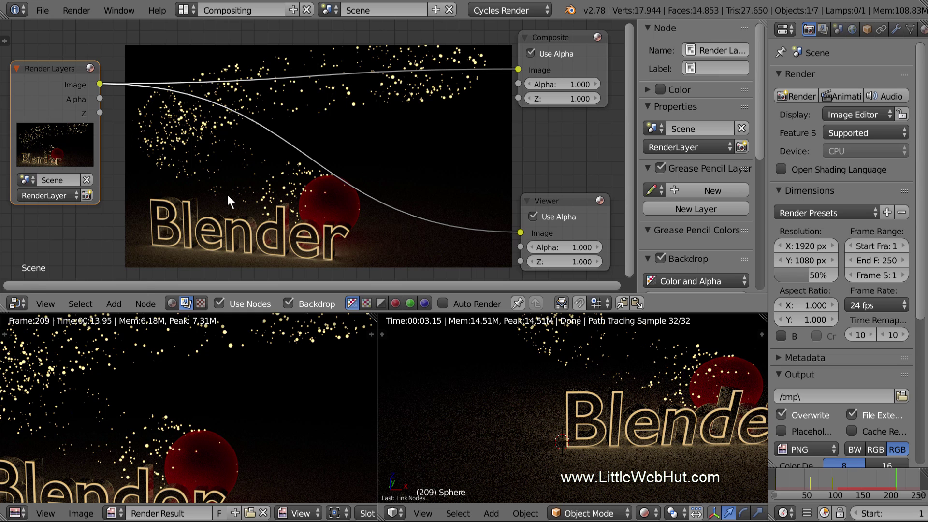
{"action": "key", "text": "alt+v"}
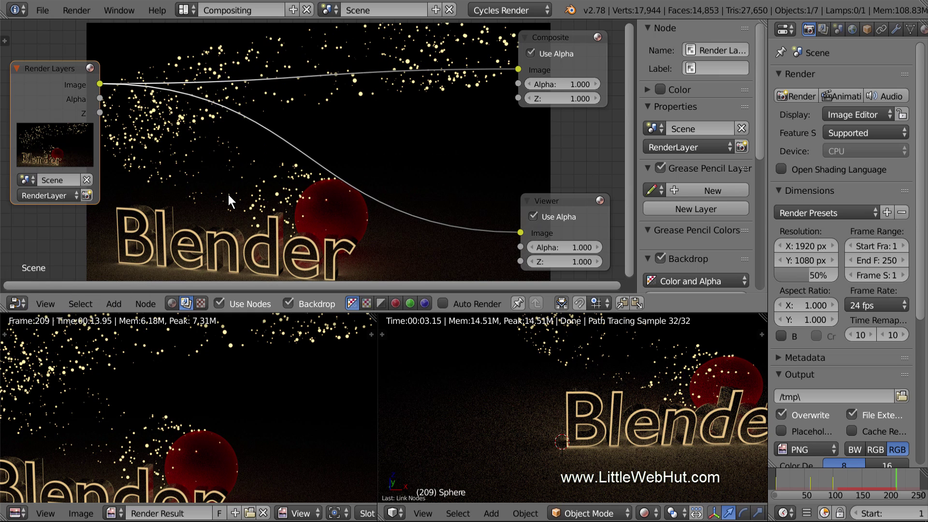
- Add a Glare filter node and insert it into the link between Render Layers and Viewer
{"action": "key", "text": "shift+a"}
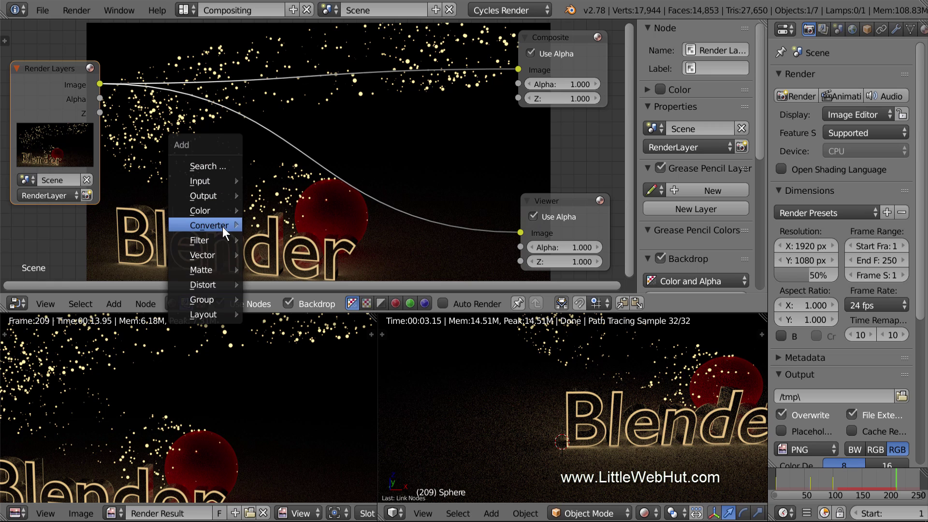
{"action": "mouse_move", "coordinate": [227, 241]}
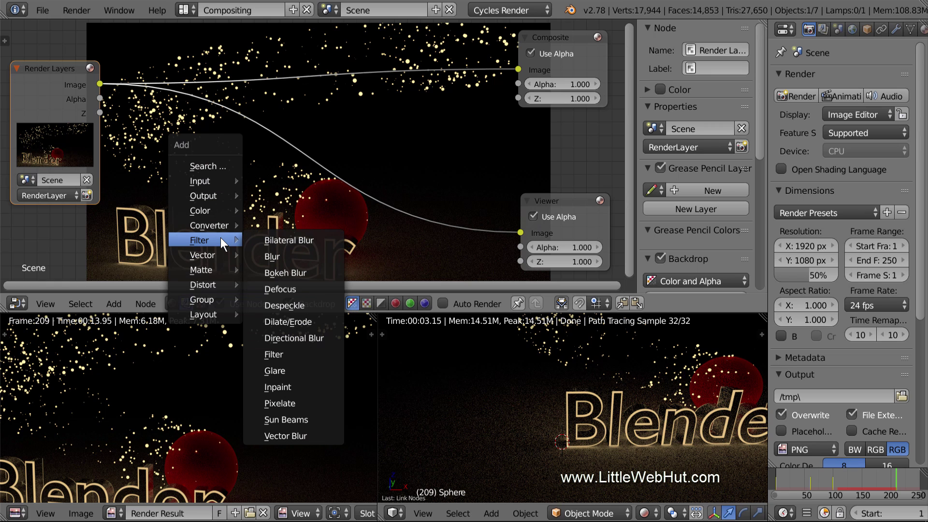
{"action": "left_click", "coordinate": [307, 369]}
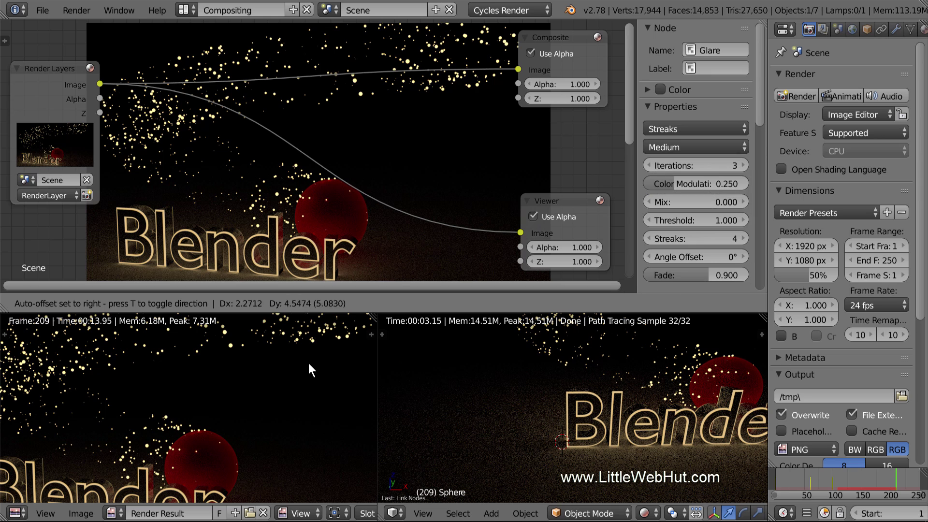
{"action": "left_click", "coordinate": [312, 120]}
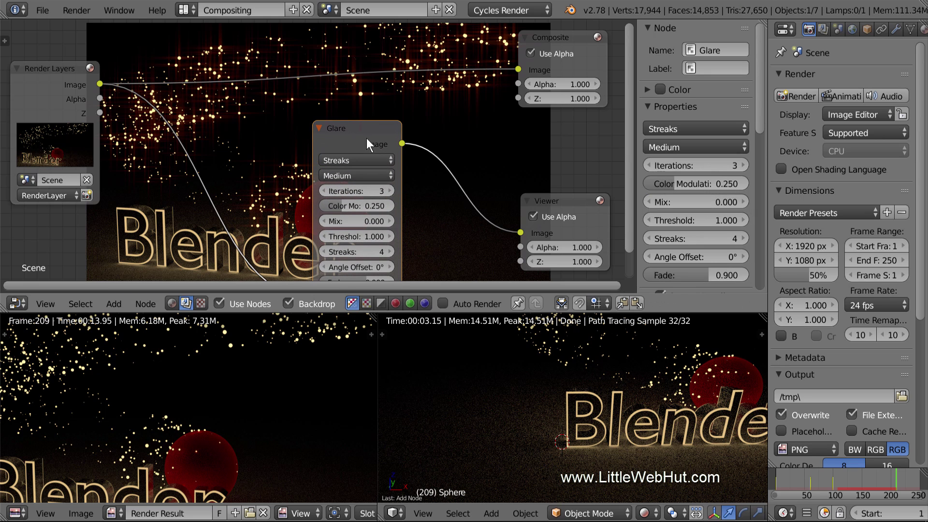
- Link the Glare Image output to the Composite node as well, and move the Glare node up and widen it
{"action": "left_click_drag", "start_coordinate": [402, 143], "coordinate": [517, 69]}
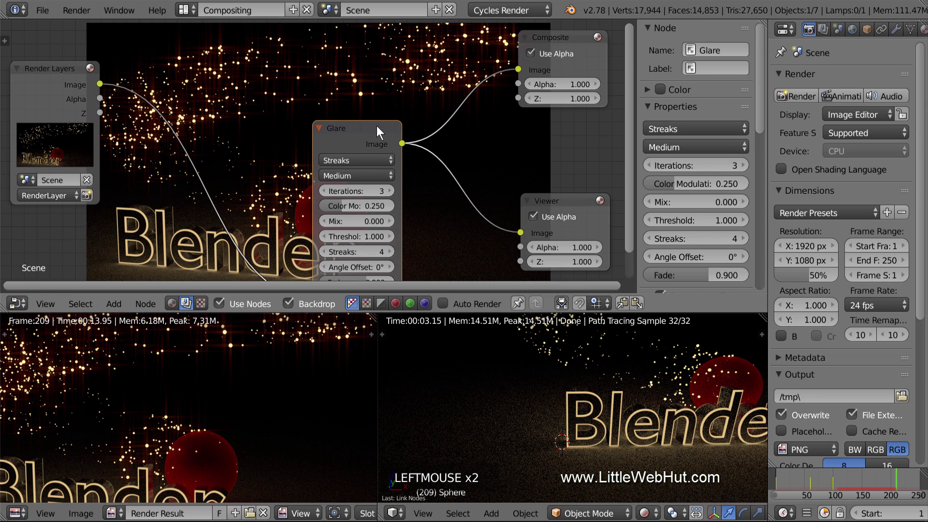
{"action": "left_click_drag", "start_coordinate": [376, 126], "coordinate": [382, 74]}
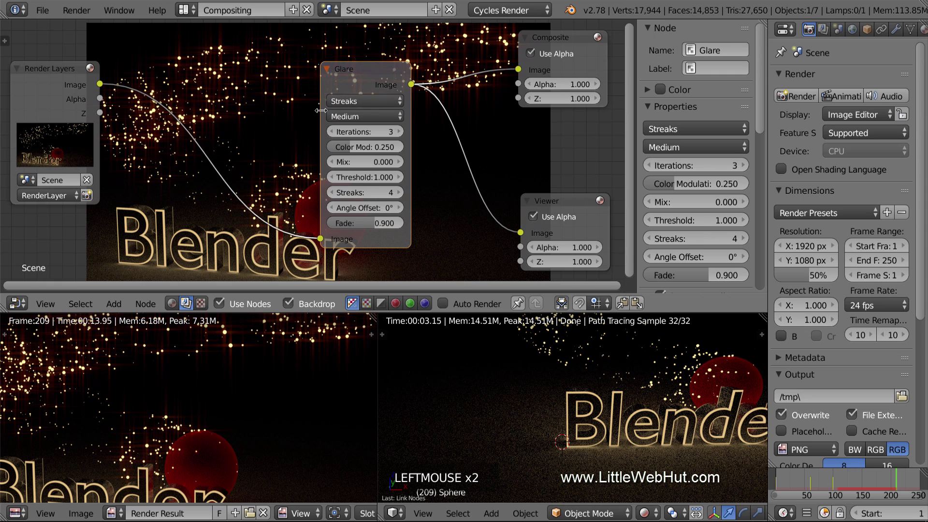
{"action": "left_click_drag", "start_coordinate": [320, 111], "coordinate": [294, 116]}
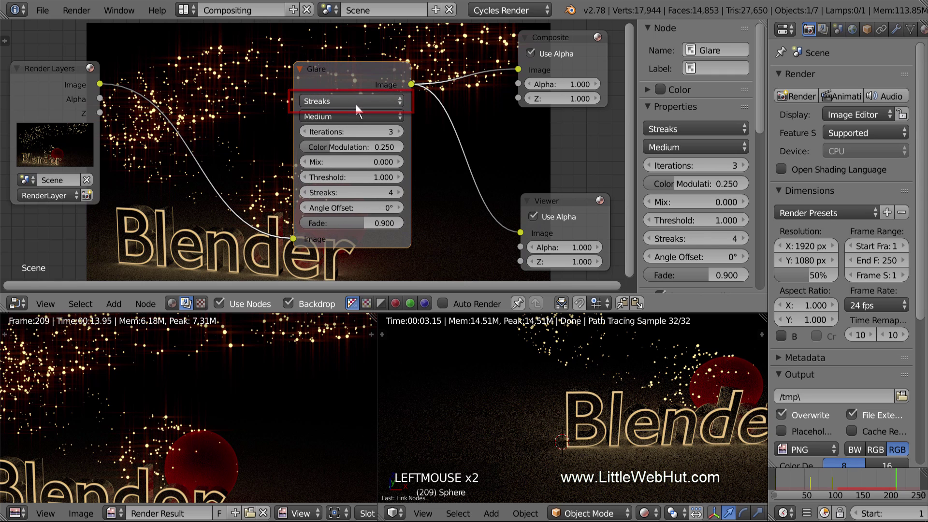
- Set the Glare node's Streaks to 6 and its Angle Offset to 20°
{"action": "double_click", "coordinate": [398, 191]}
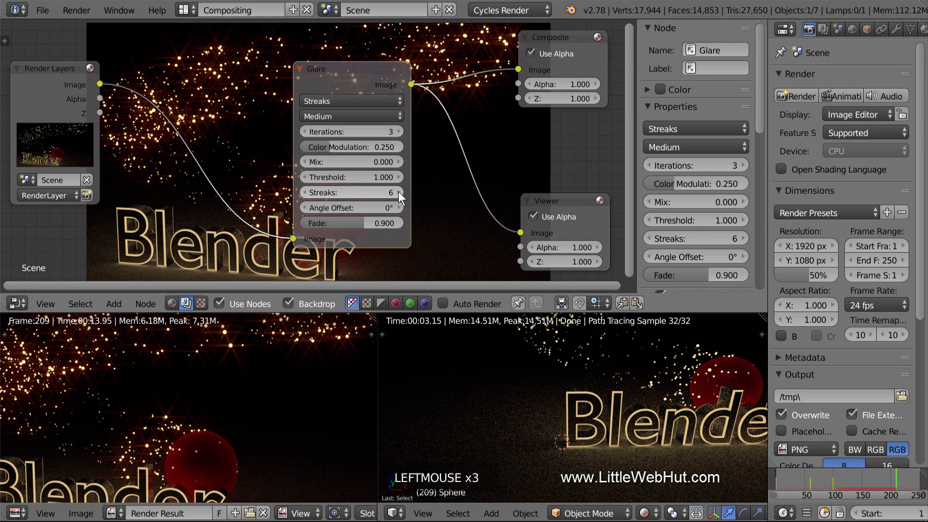
{"action": "left_click", "coordinate": [361, 208]}
{"action": "type", "text": "20"}
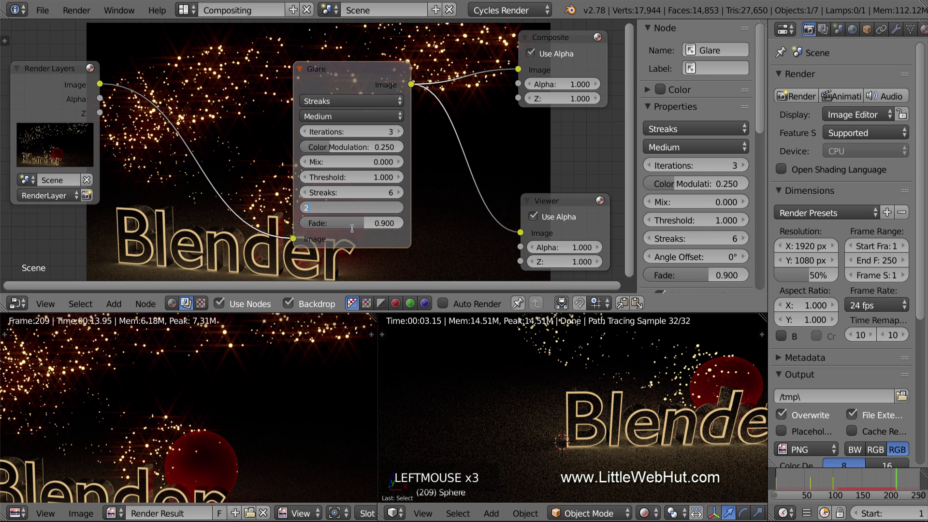
{"action": "left_click", "coordinate": [353, 229]}
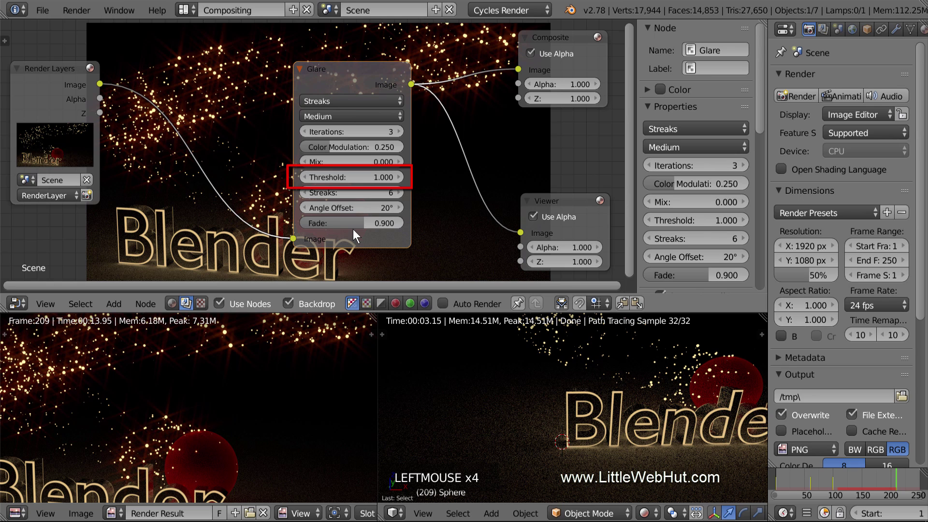
- Try a Threshold of 0.1 on the Glare node
{"action": "left_click", "coordinate": [357, 176]}
{"action": "type", "text": ".1"}
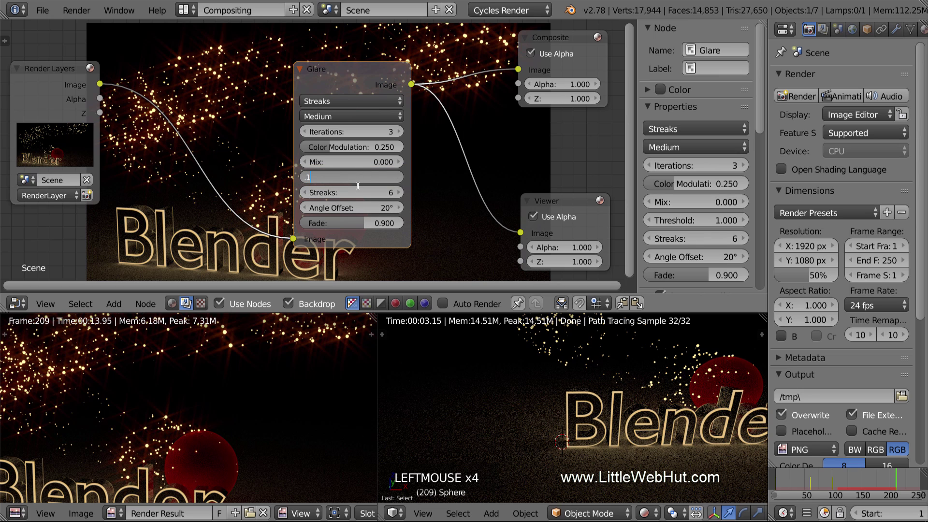
{"action": "left_click", "coordinate": [358, 186]}
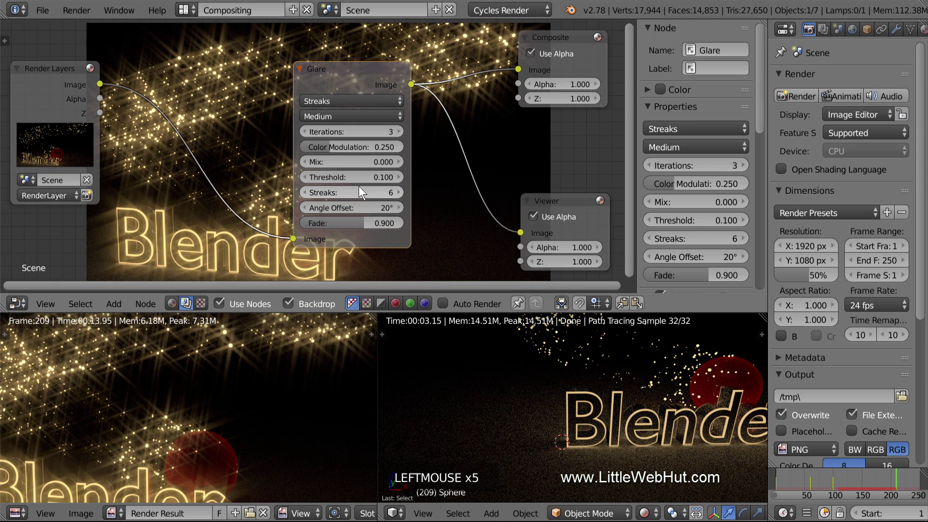
- Set the Glare node's Threshold to 0.8
{"action": "left_click", "coordinate": [361, 176]}
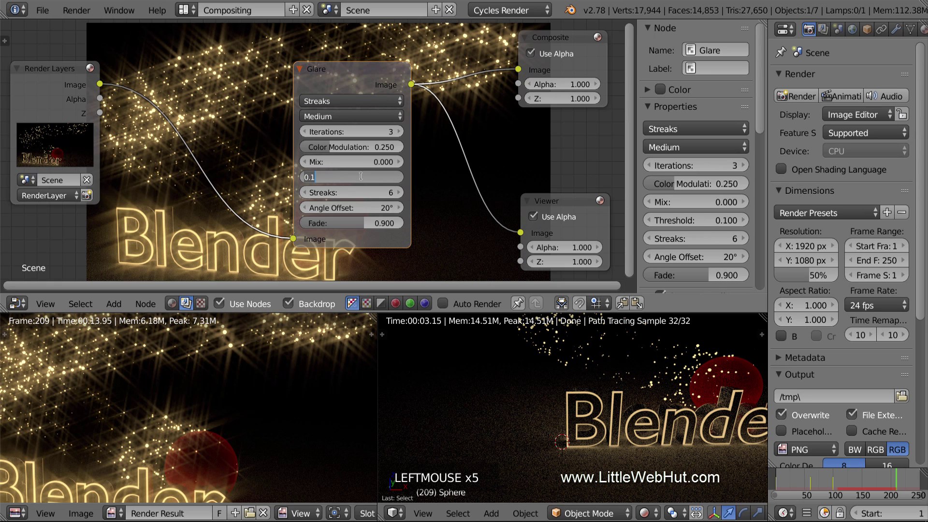
{"action": "type", "text": ".8"}
{"action": "left_click", "coordinate": [363, 204]}
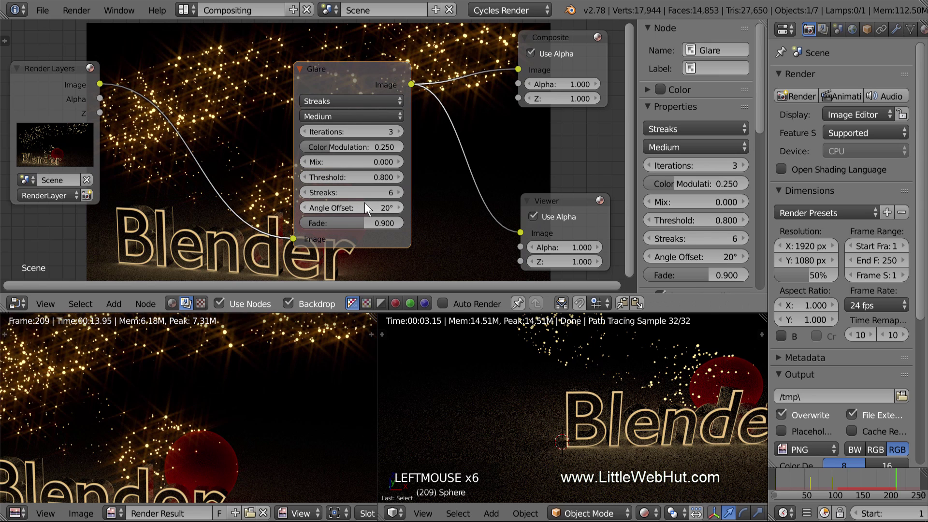
- Return to the Default screen layout and set the animation's end frame to 200
{"action": "left_click", "coordinate": [185, 10]}
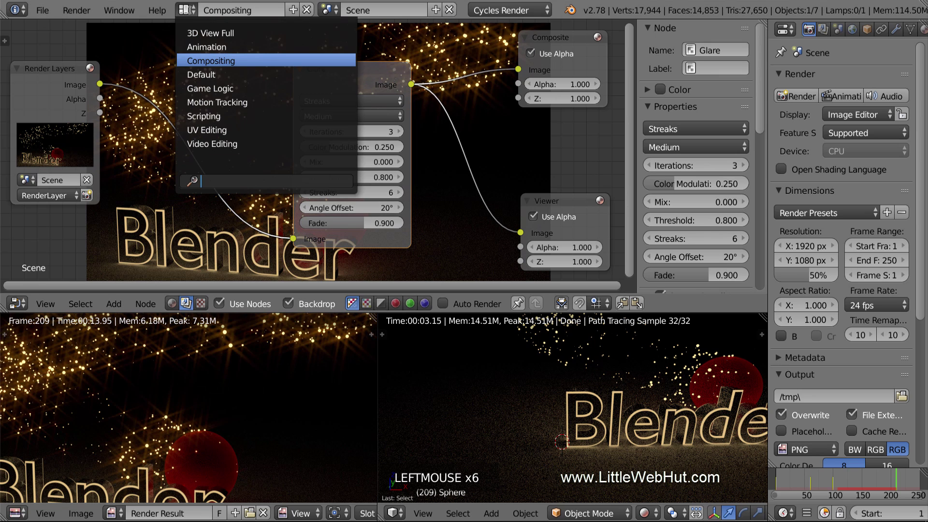
{"action": "left_click", "coordinate": [250, 75]}
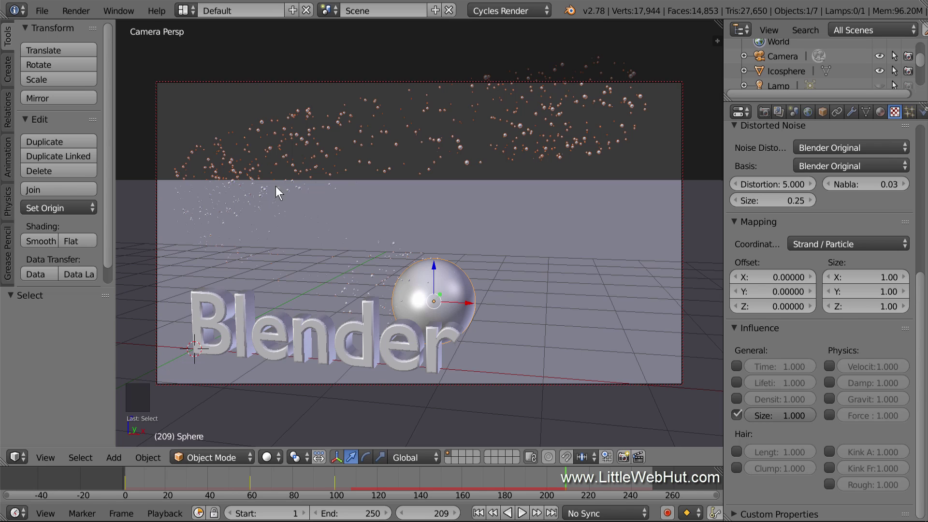
{"action": "left_click", "coordinate": [357, 513]}
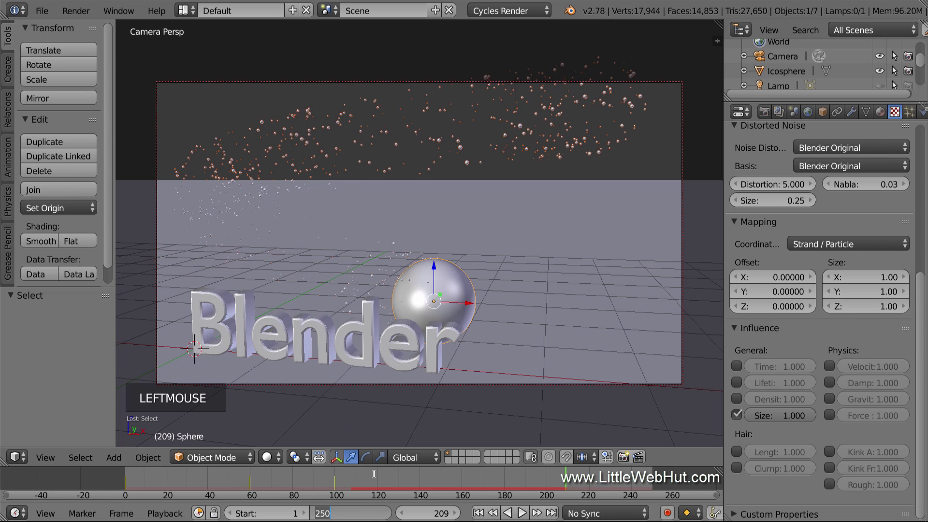
{"action": "type", "text": "2"}
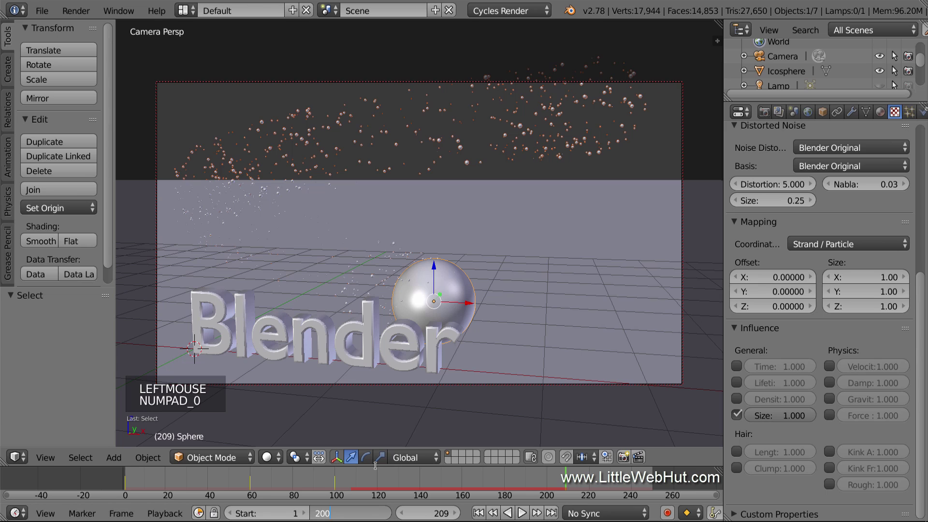
{"action": "key", "text": "Return"}
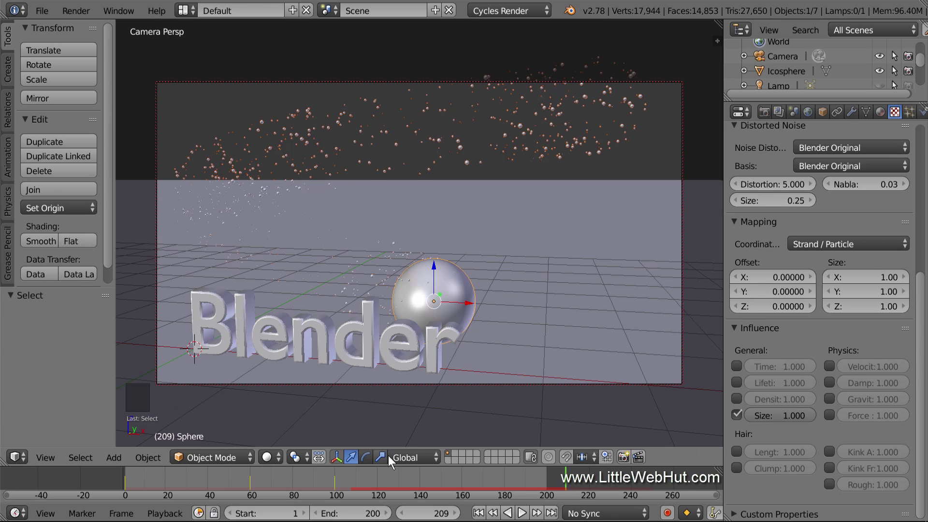
- Set the render's sampling to 100 render samples
{"action": "left_click", "coordinate": [763, 113]}
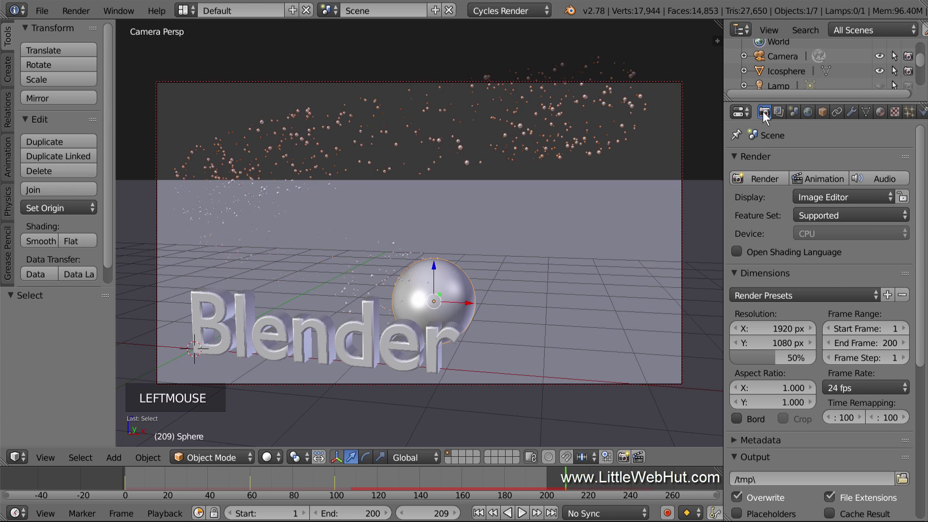
{"action": "left_click_drag", "start_coordinate": [913, 137], "coordinate": [922, 306]}
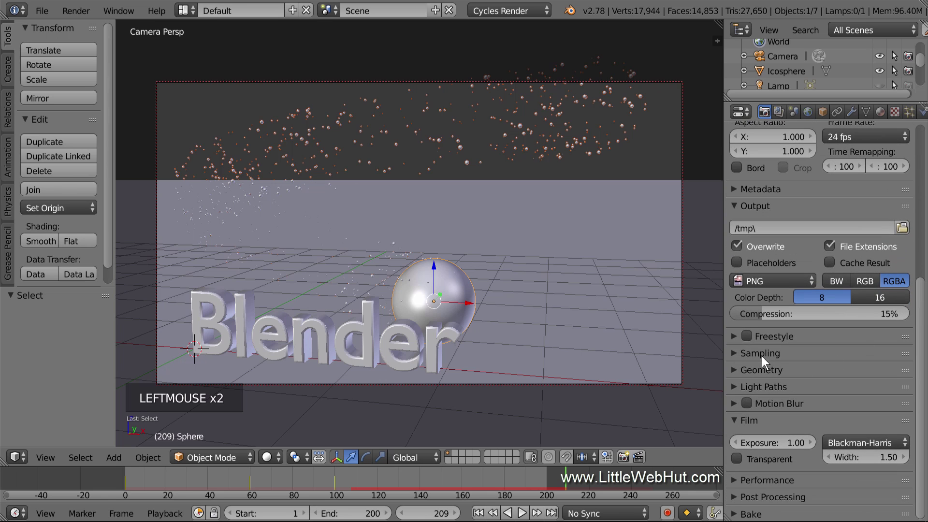
{"action": "left_click", "coordinate": [735, 352]}
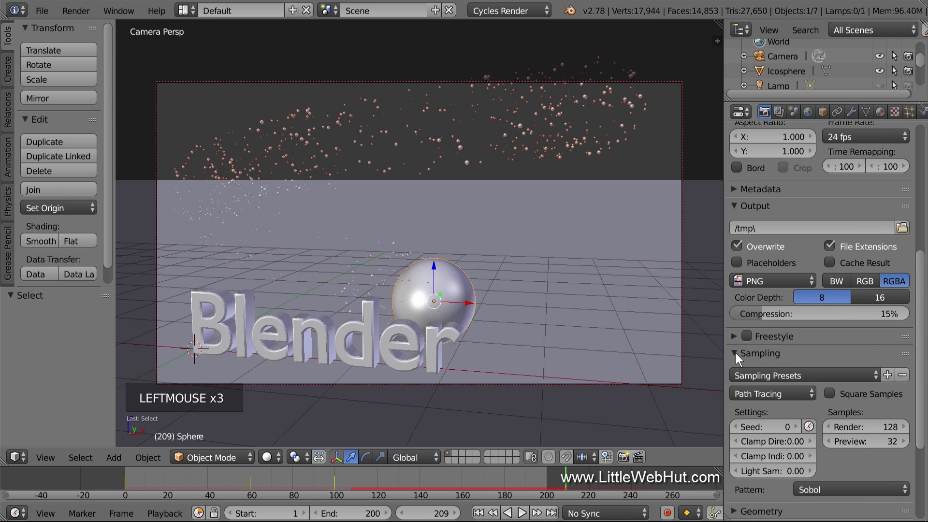
{"action": "left_click", "coordinate": [863, 427]}
{"action": "type", "text": "100"}
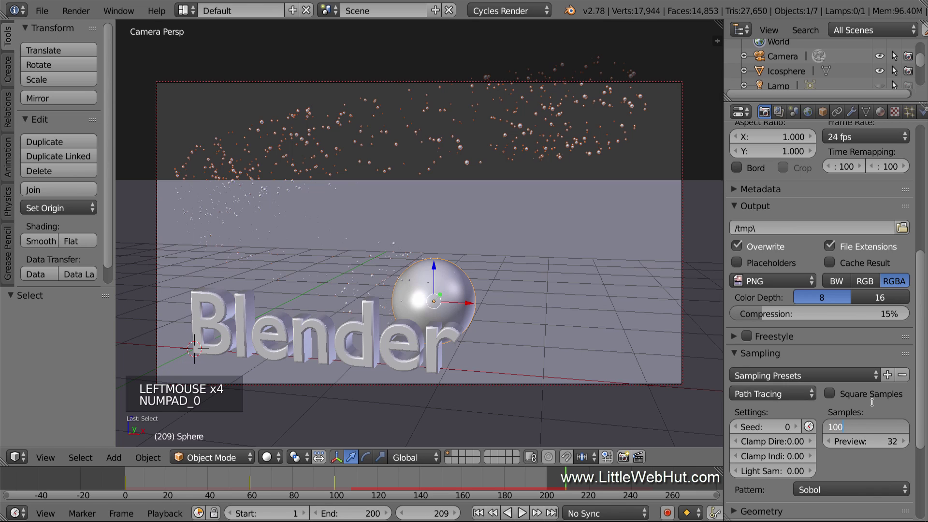
{"action": "key", "text": "Return"}
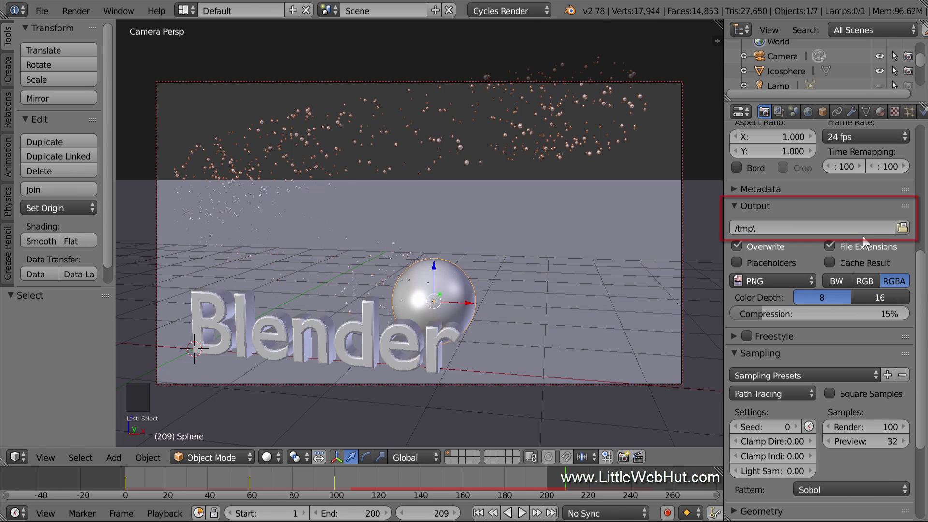
- Set the render output folder to C:\demo\ and the output file format to Ogg Theora
{"action": "left_click", "coordinate": [900, 228]}
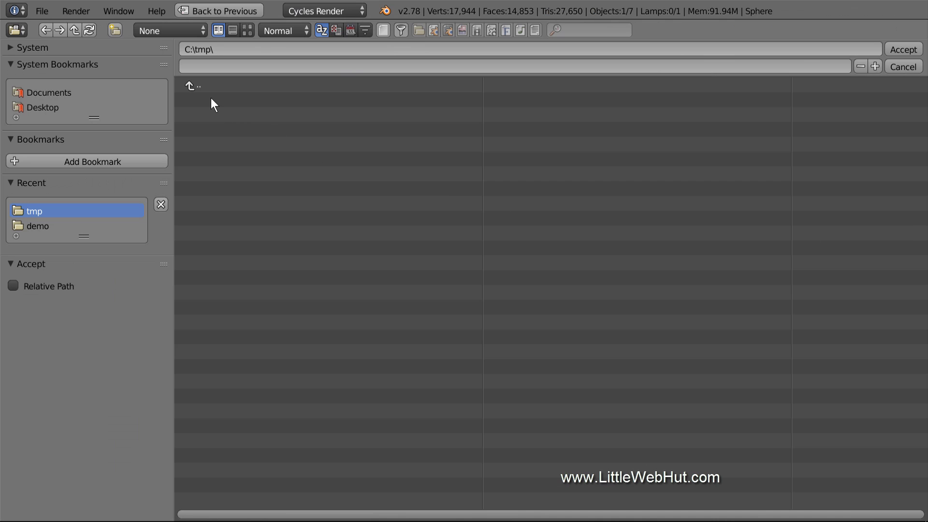
{"action": "left_click", "coordinate": [194, 84]}
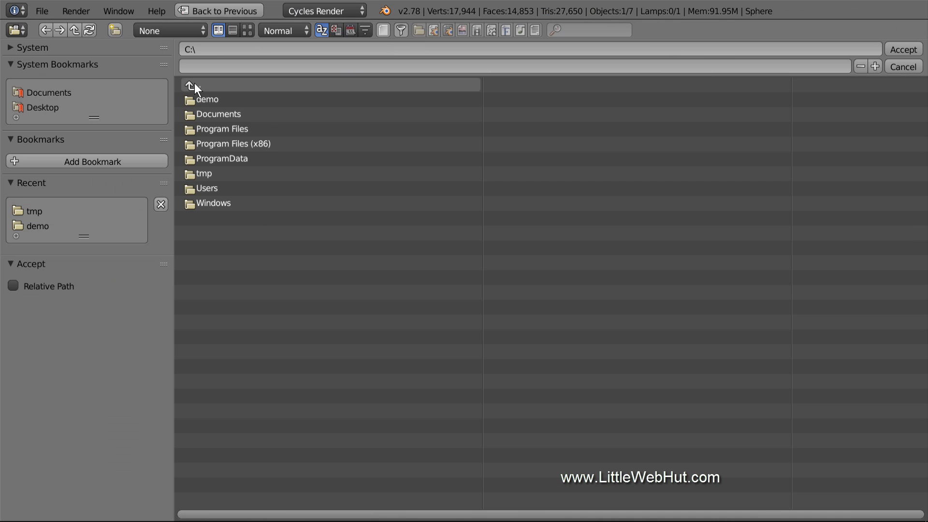
{"action": "left_click", "coordinate": [228, 98]}
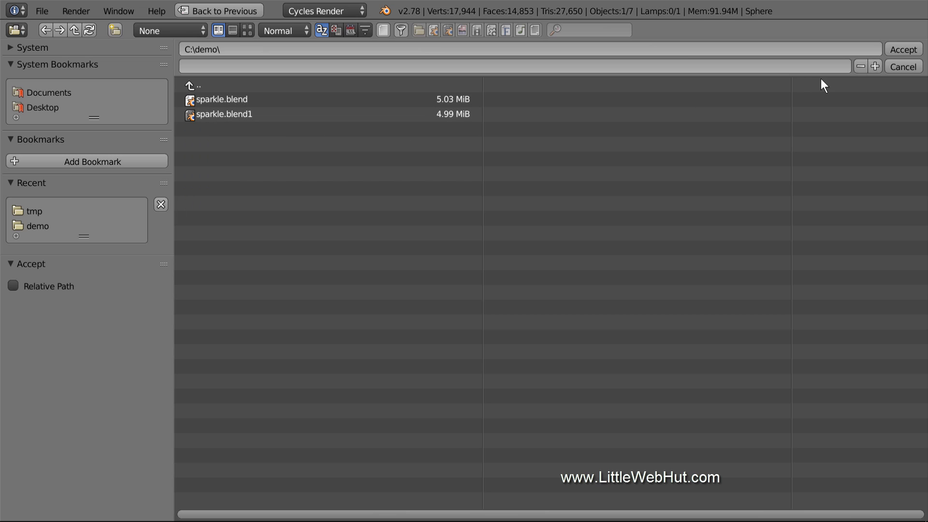
{"action": "left_click", "coordinate": [904, 50]}
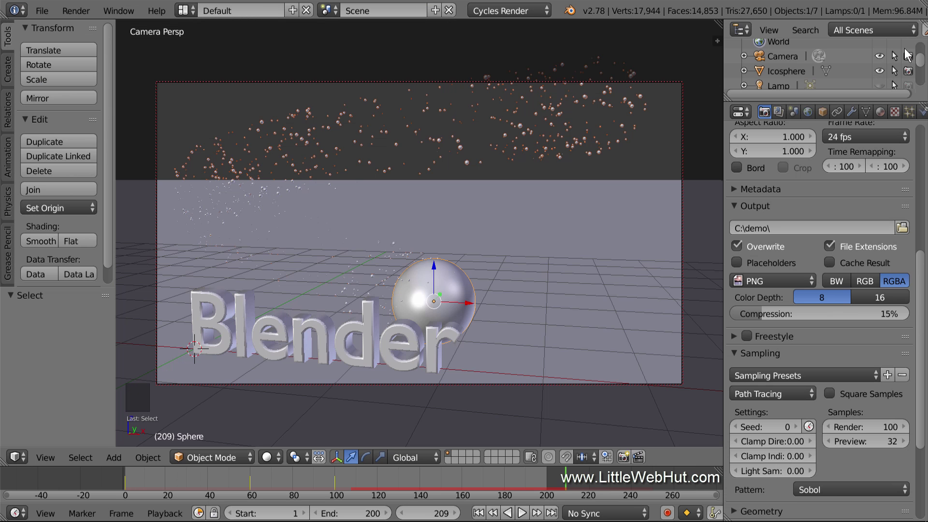
{"action": "left_click", "coordinate": [802, 280]}
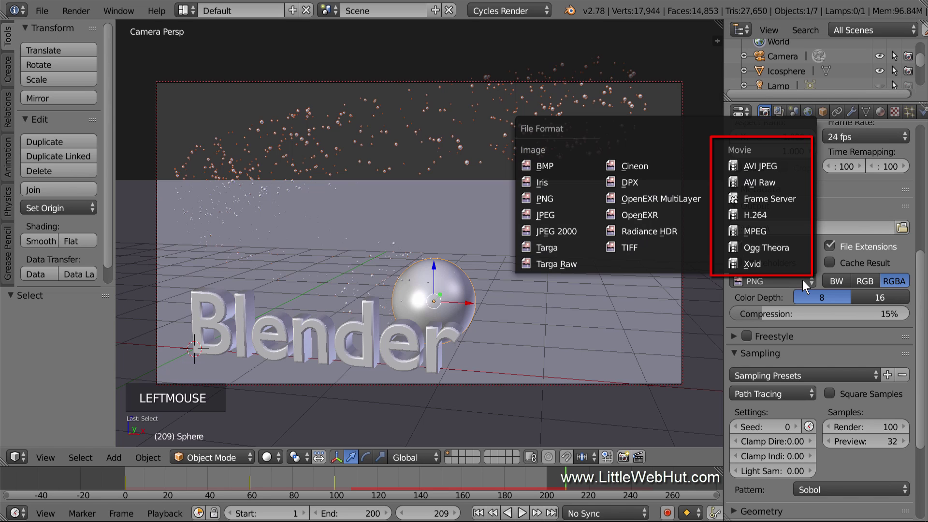
{"action": "left_click", "coordinate": [803, 248]}
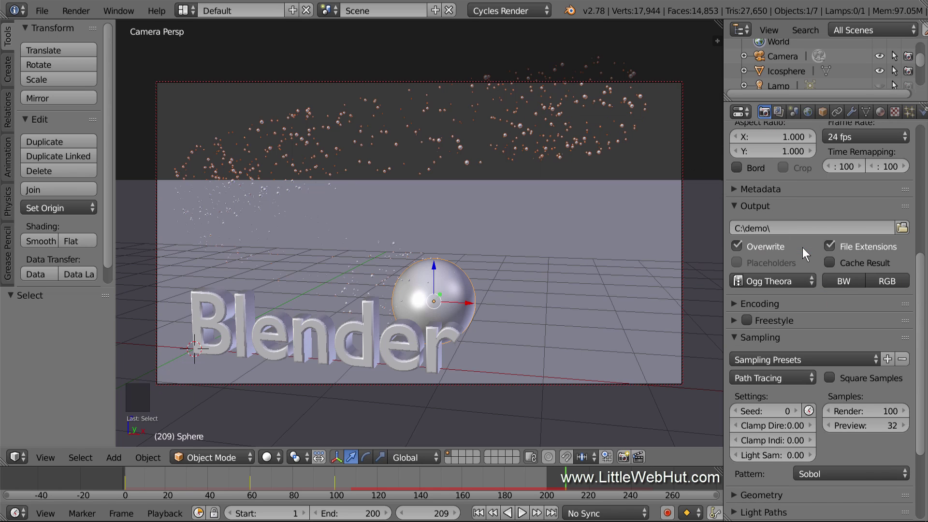
- Save the Blender file and render the full animation
{"action": "left_click", "coordinate": [46, 10]}
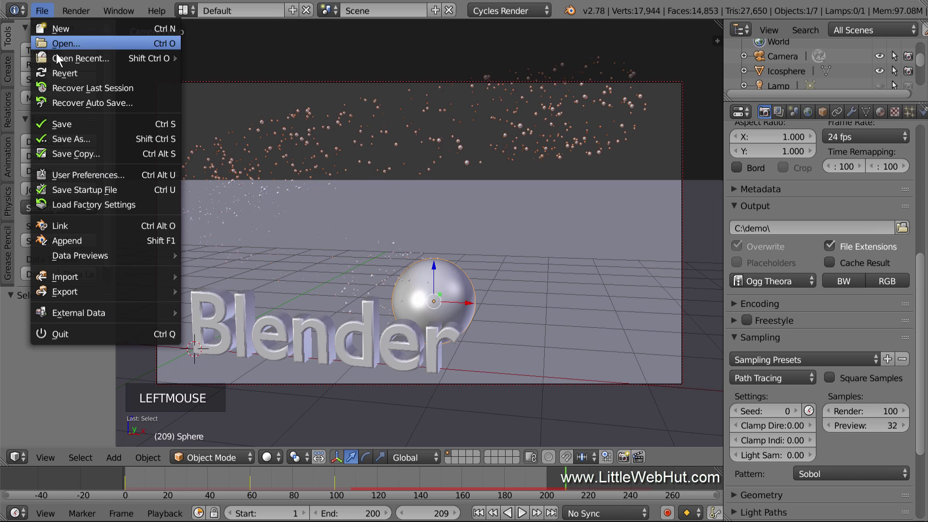
{"action": "left_click", "coordinate": [92, 123]}
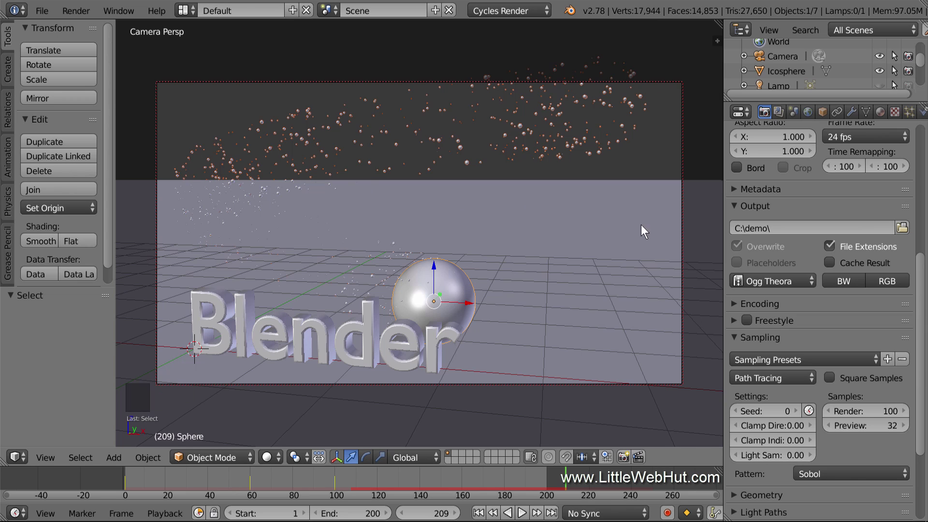
{"action": "left_click_drag", "start_coordinate": [920, 302], "coordinate": [923, 161]}
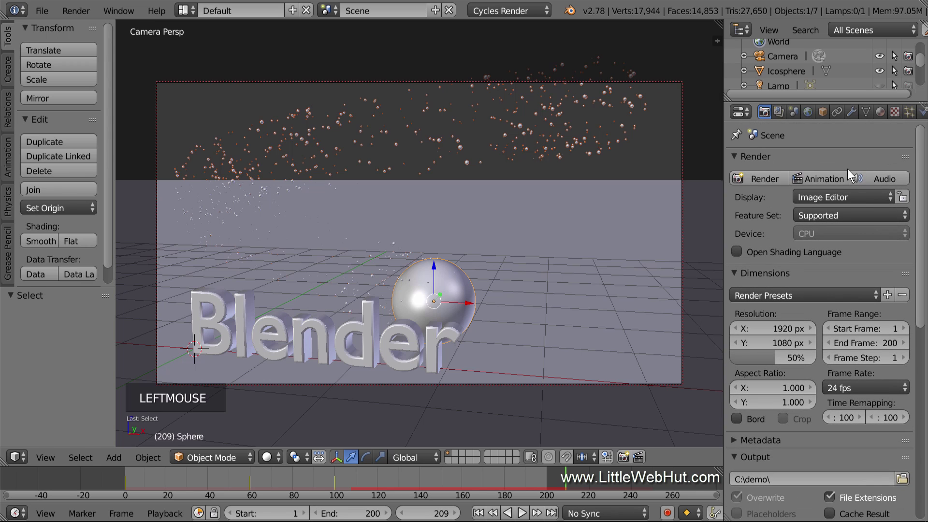
{"action": "left_click", "coordinate": [823, 178]}
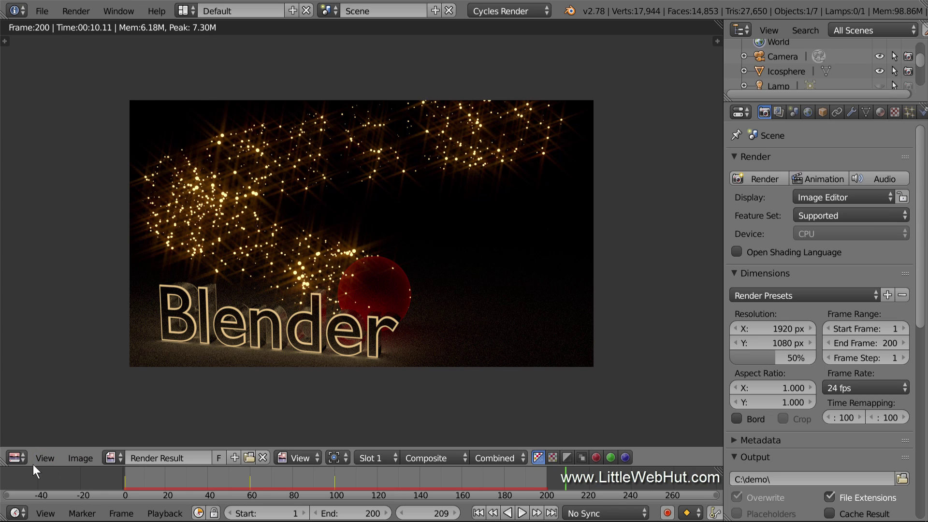
- Switch the image editor area back to the 3D View and play the rendered animation
{"action": "left_click", "coordinate": [19, 458]}
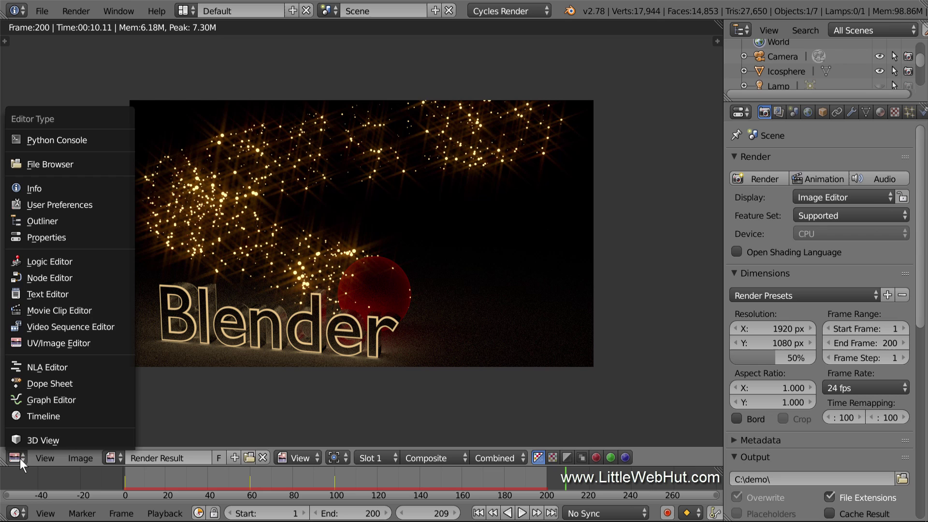
{"action": "left_click", "coordinate": [73, 440]}
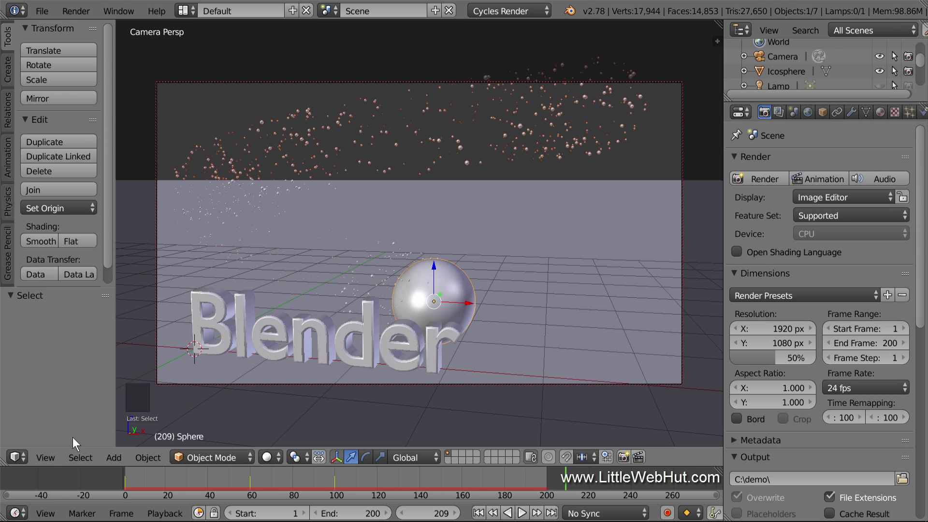
{"action": "left_click", "coordinate": [75, 10]}
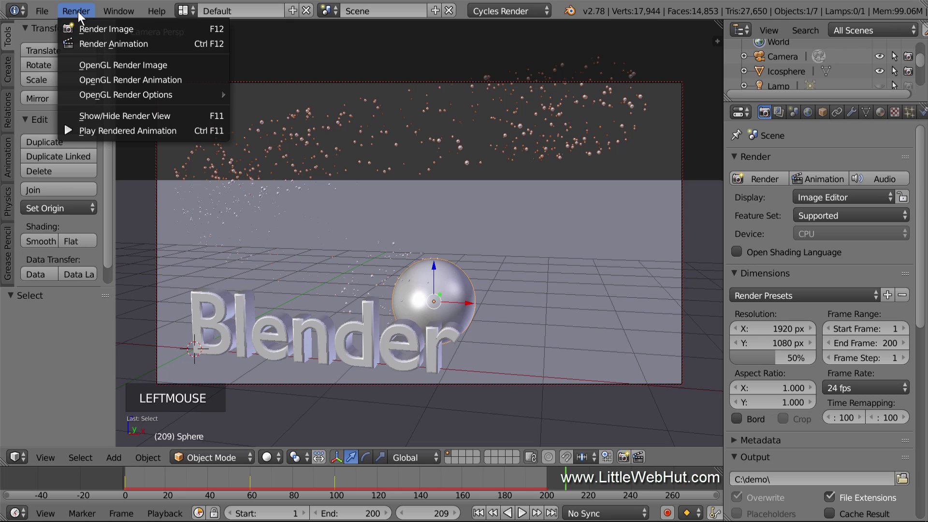
{"action": "left_click", "coordinate": [184, 131]}
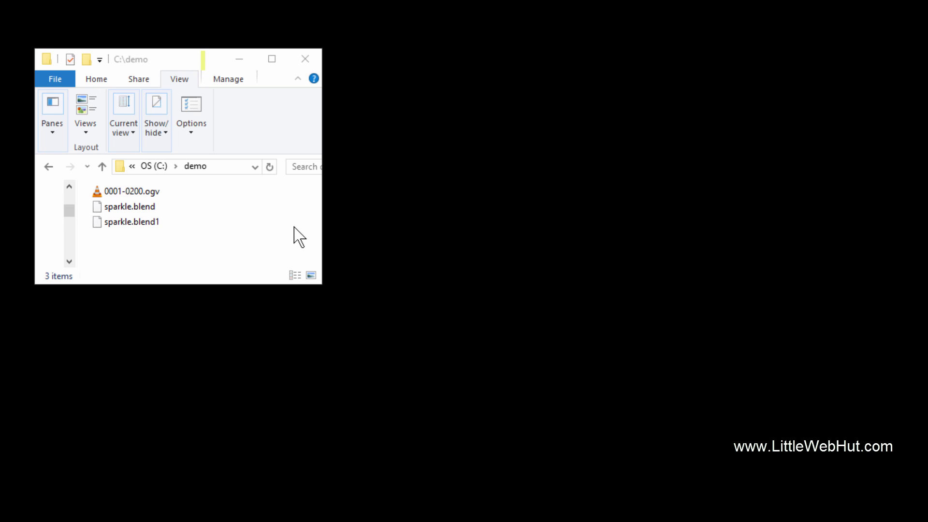
- Open the rendered video 0001-0200.ogv from the C:\demo folder in VLC media player
{"action": "left_click", "coordinate": [102, 192]}
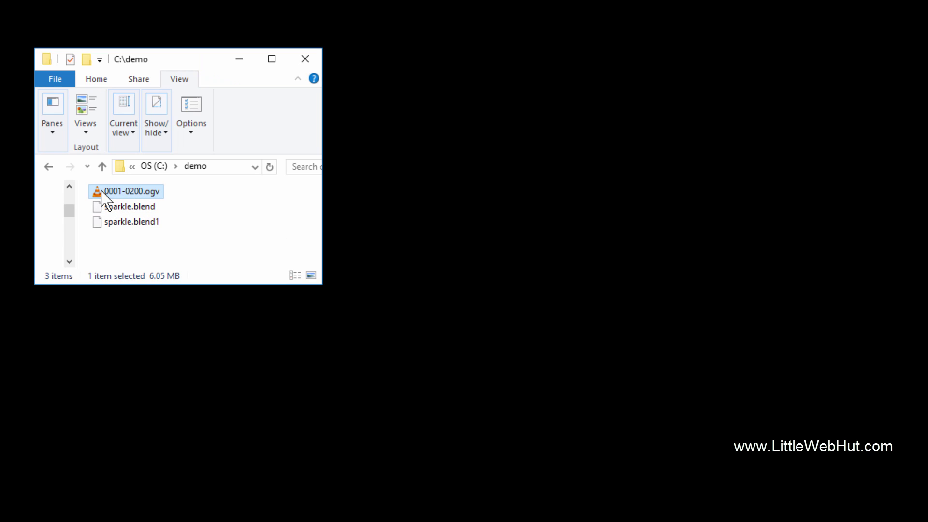
{"action": "double_click", "coordinate": [102, 192]}
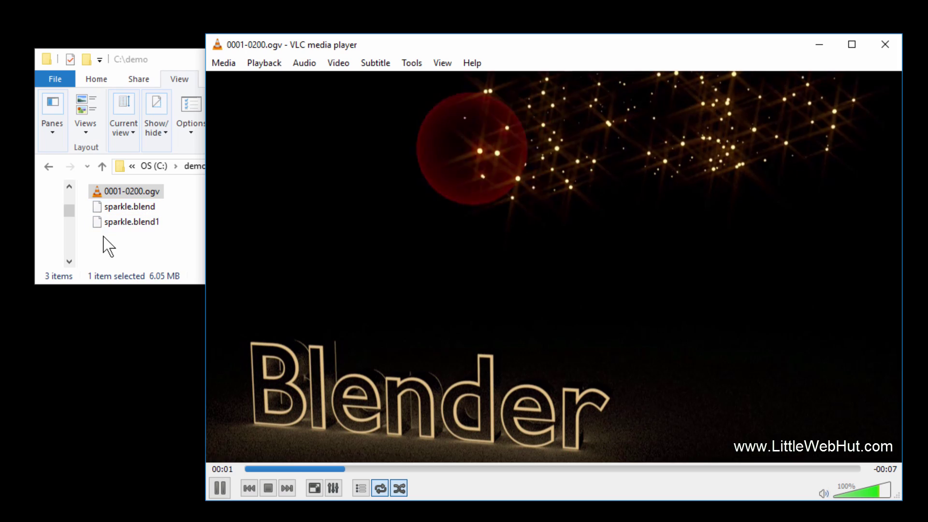